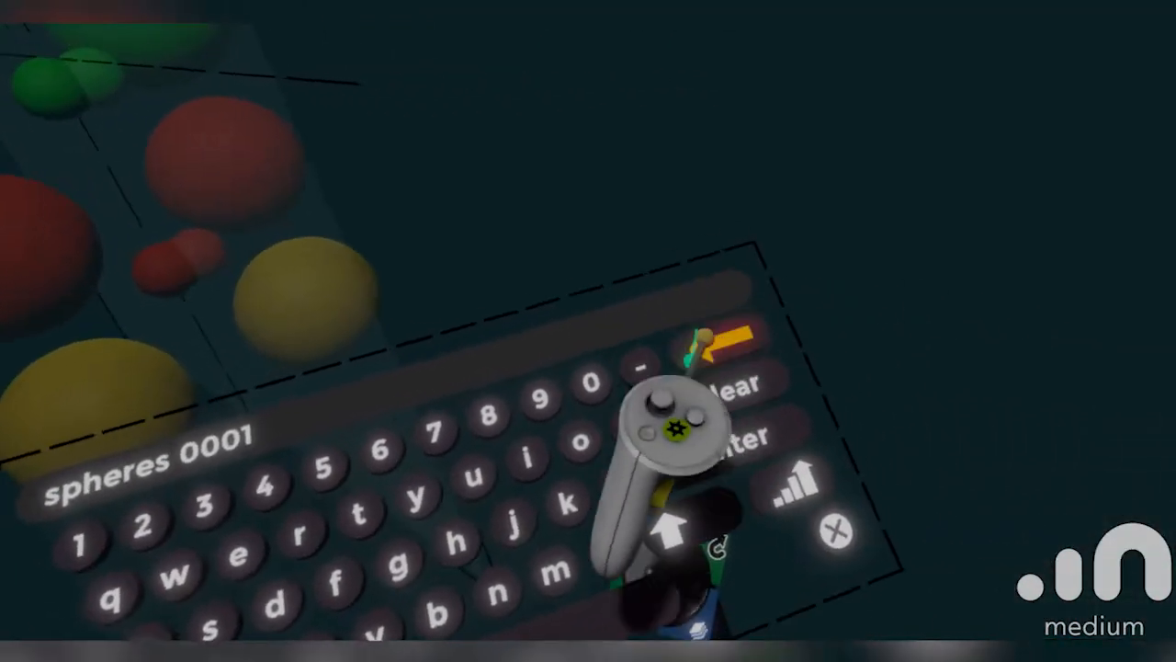
click(703, 342)
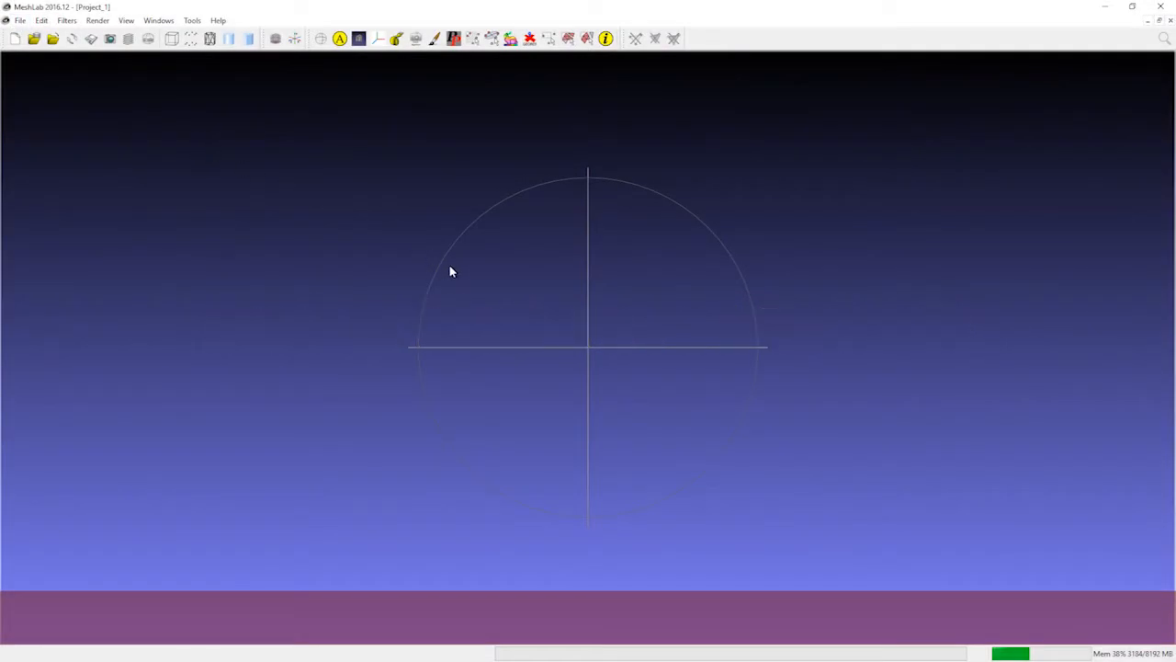
Step: Switch to MeshLab and import the mesh spheres 0001.obj from the spheres 0001 folder of the Medium sculpts
click(20, 20)
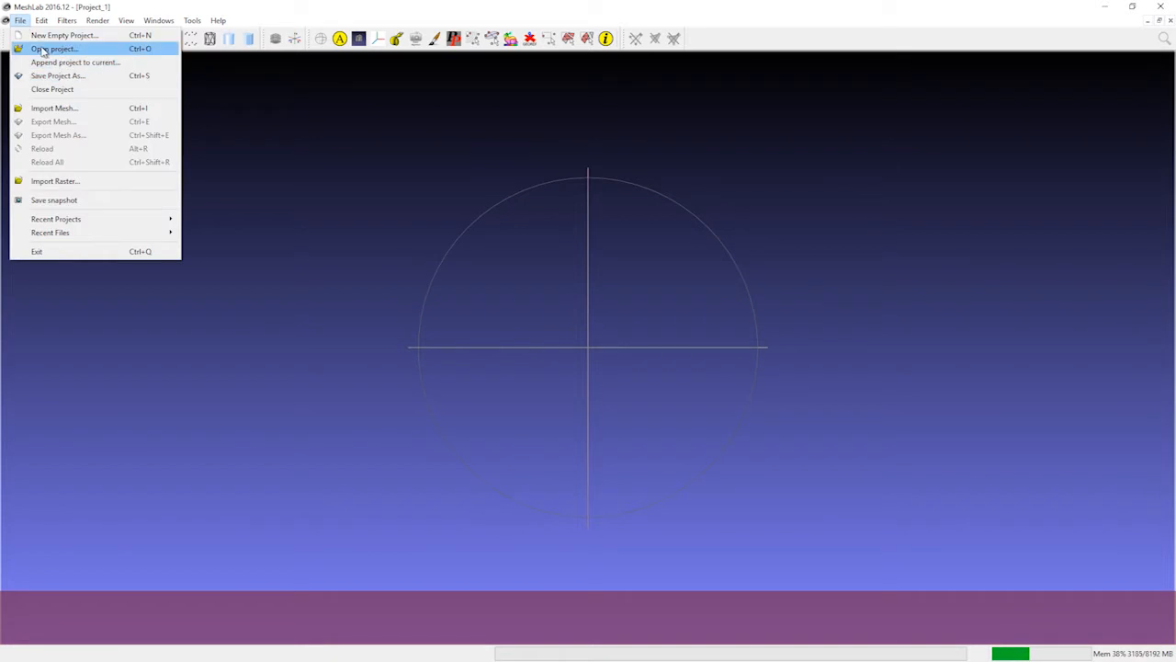
click(49, 109)
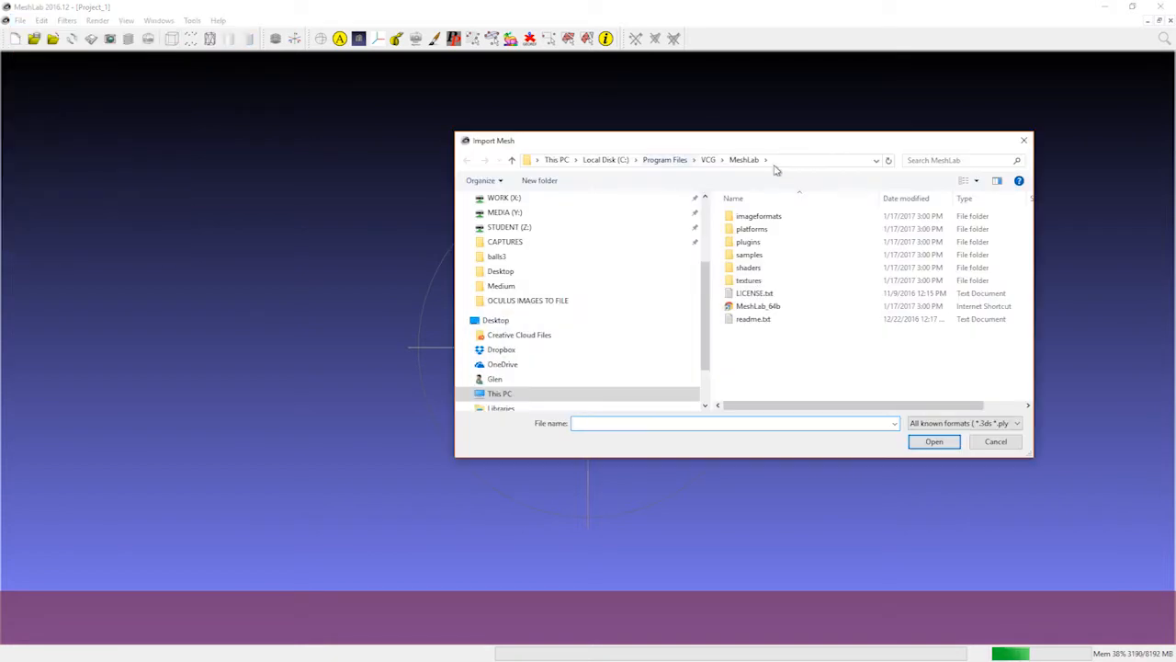
drag(738, 135, 701, 86)
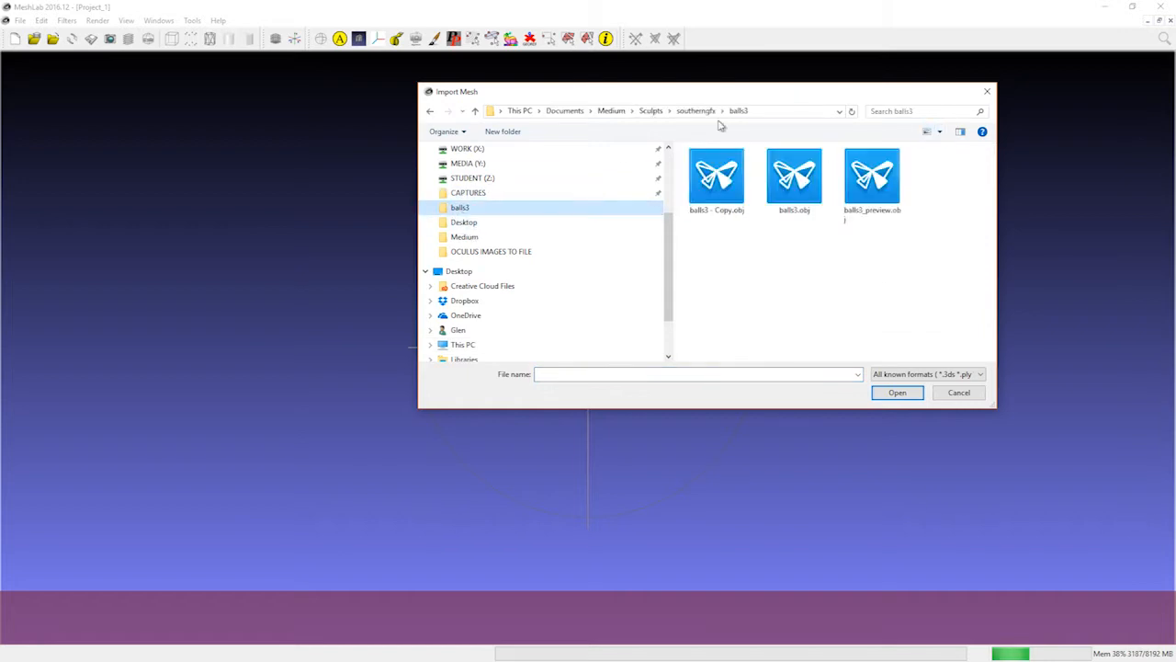
click(696, 111)
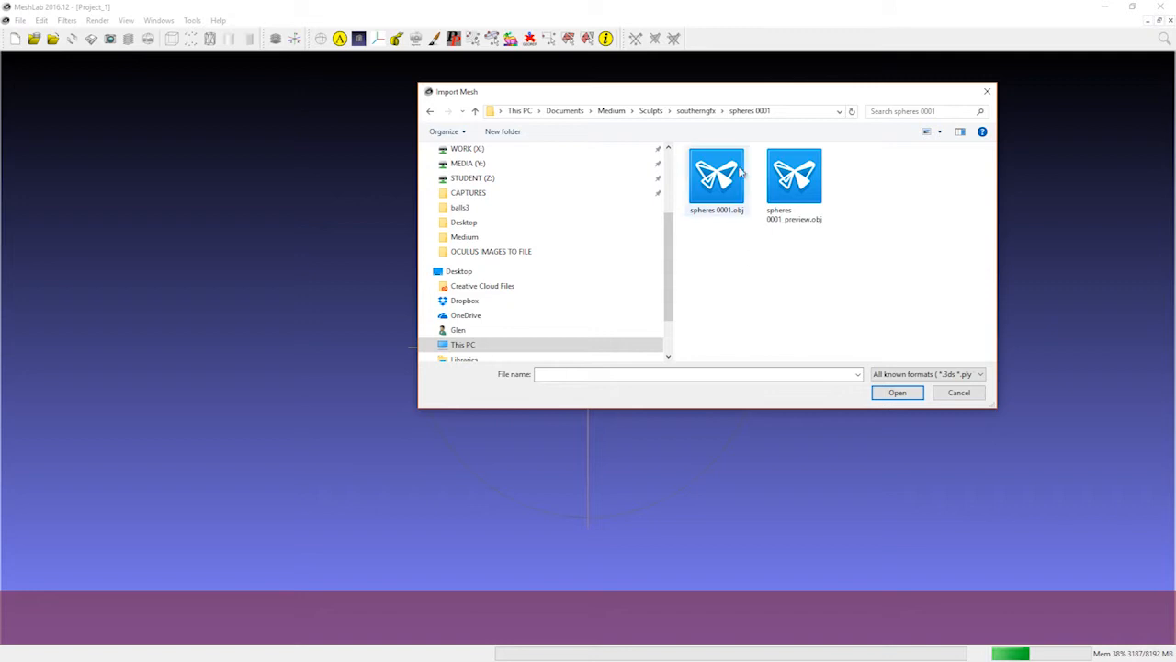
drag(689, 98, 812, 87)
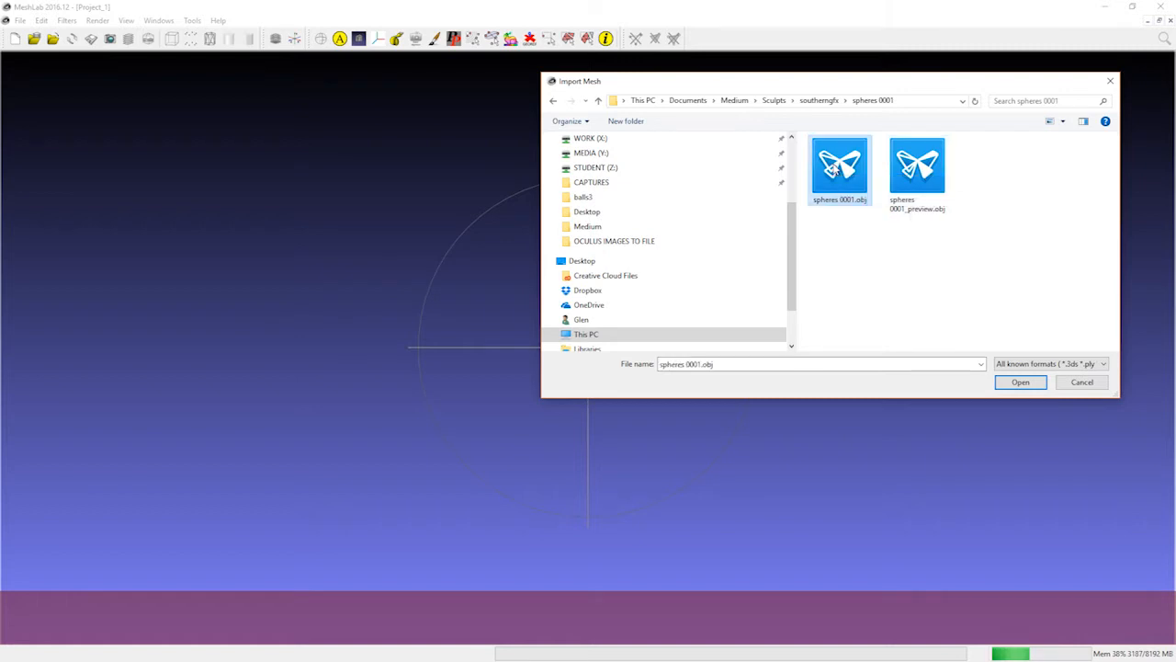
double_click(835, 165)
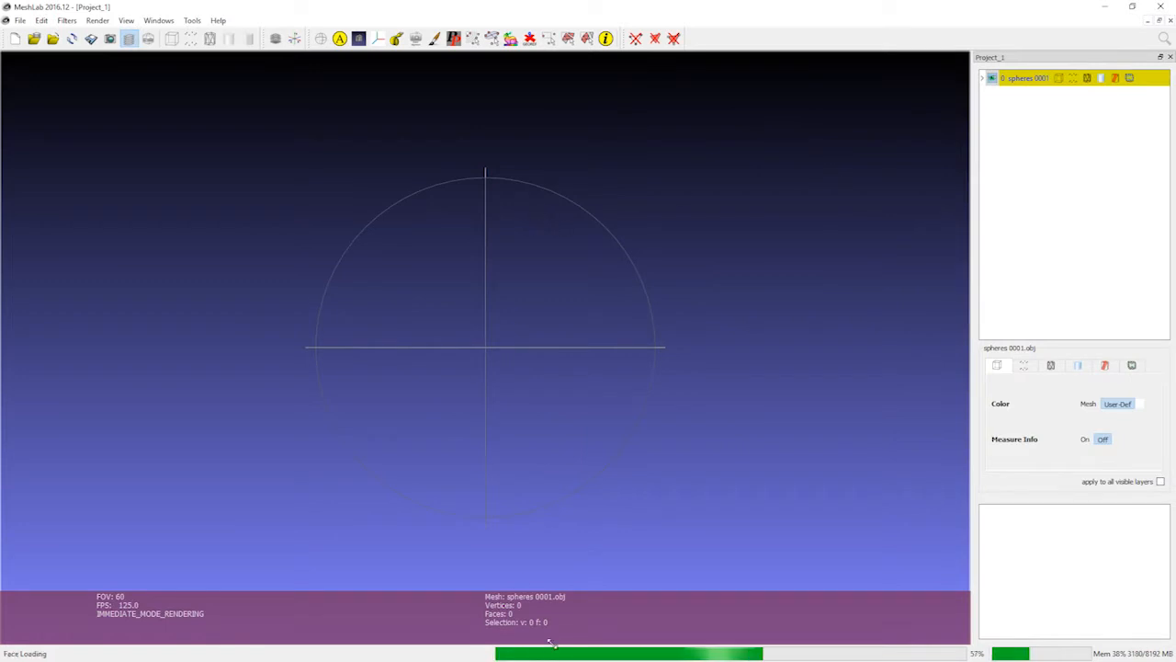
Step: Examine the imported coloured spheres from the front and from the opposite side
drag(410, 308, 443, 297)
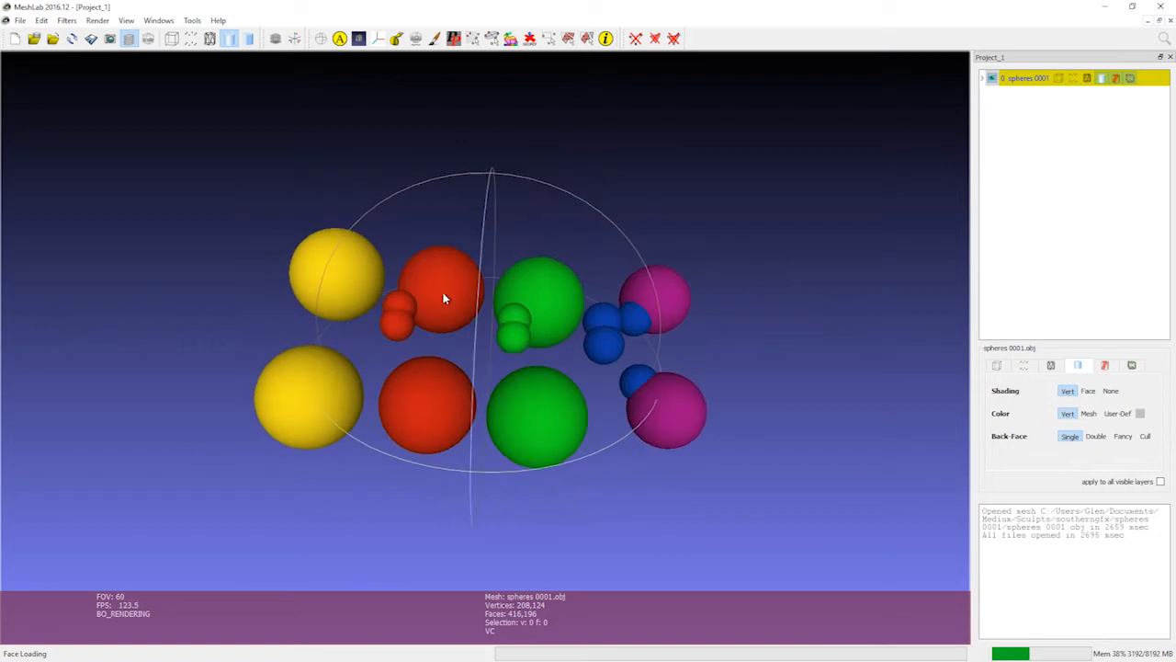
middle_drag(568, 347, 562, 297)
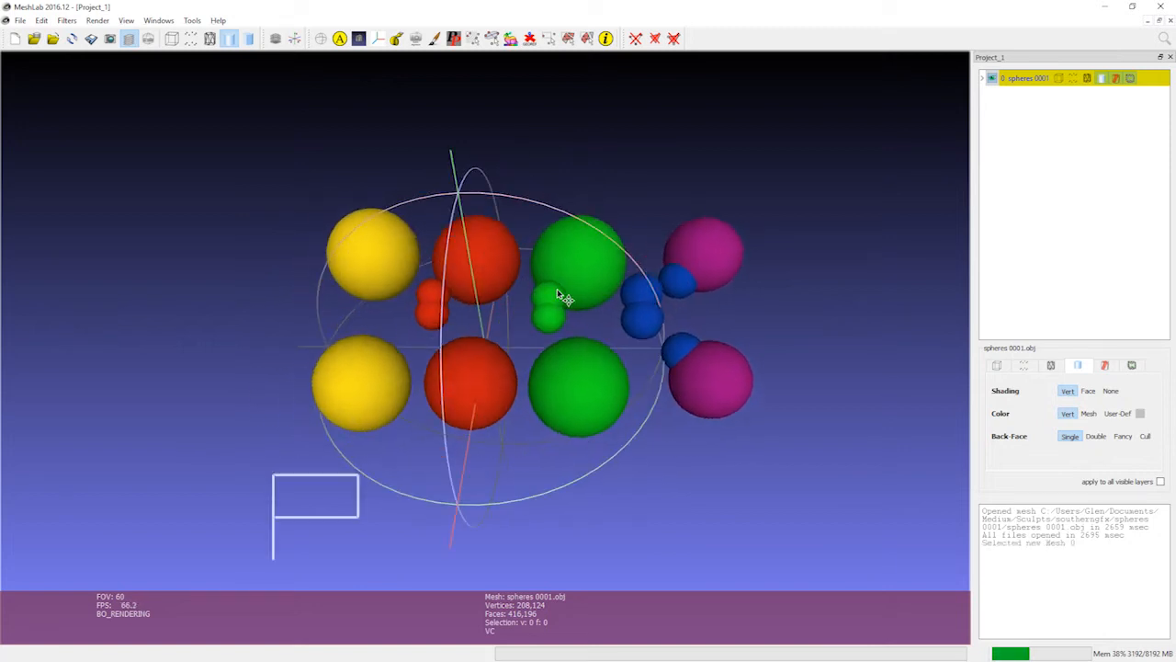
scroll(537, 307, down, 3)
scroll(532, 302, up, 1)
drag(531, 300, 469, 416)
drag(228, 248, 439, 397)
drag(706, 320, 710, 332)
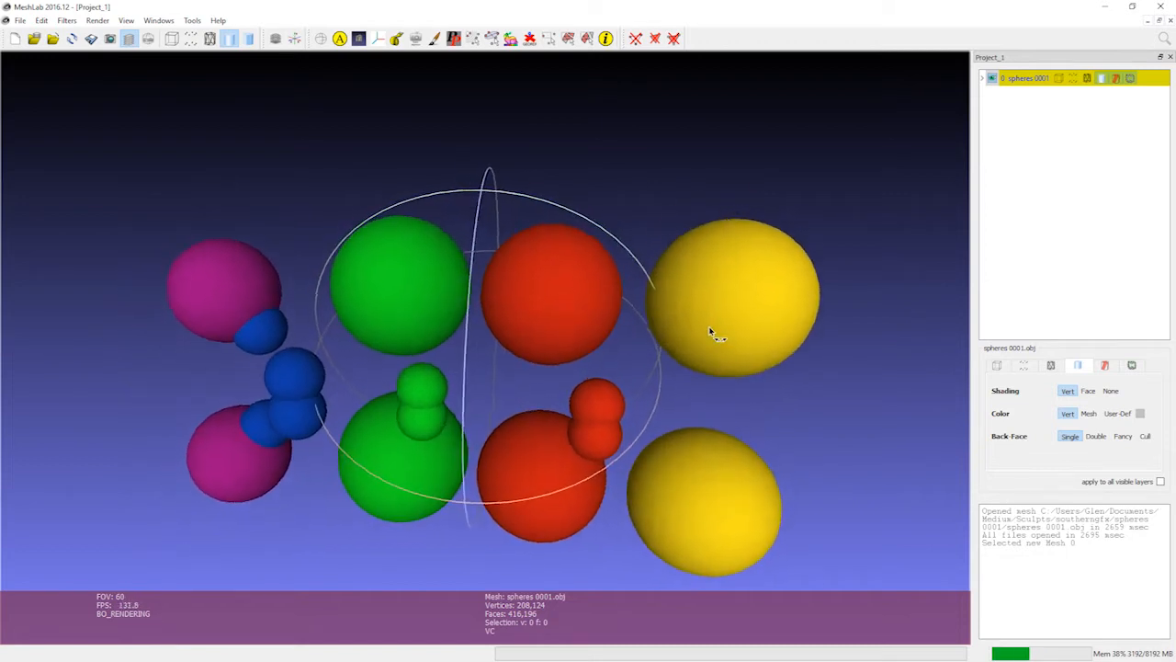
Step: Show the wireframe over the shaded model and examine the triangles of the yellow spheres
click(210, 38)
drag(749, 467, 568, 206)
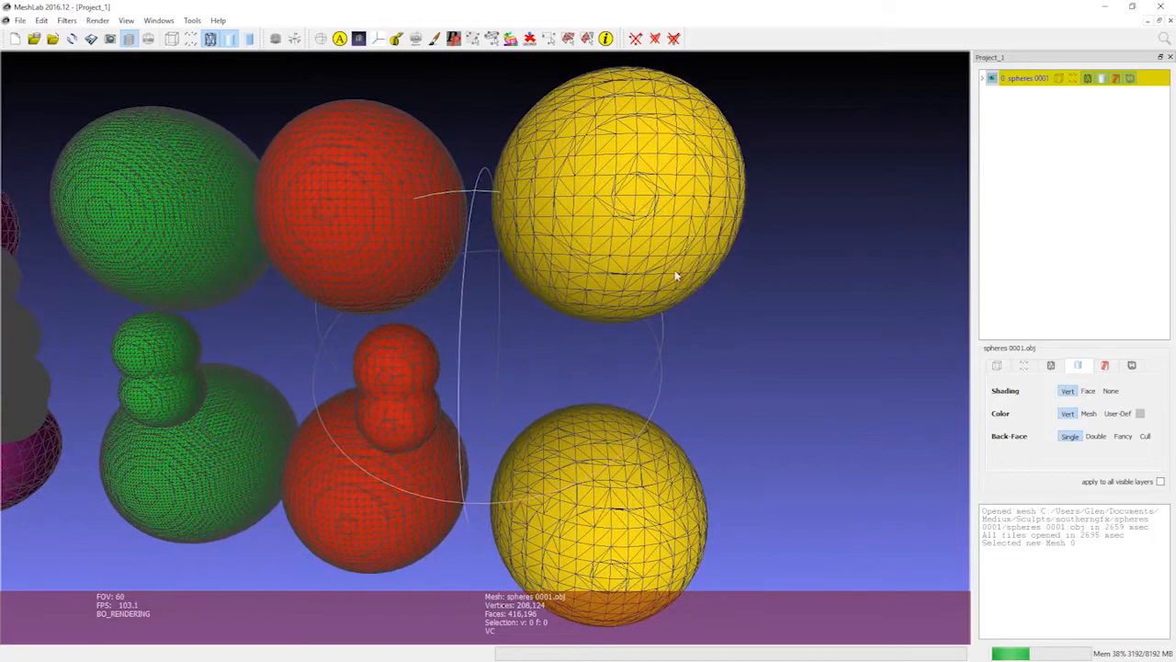
drag(583, 125, 581, 194)
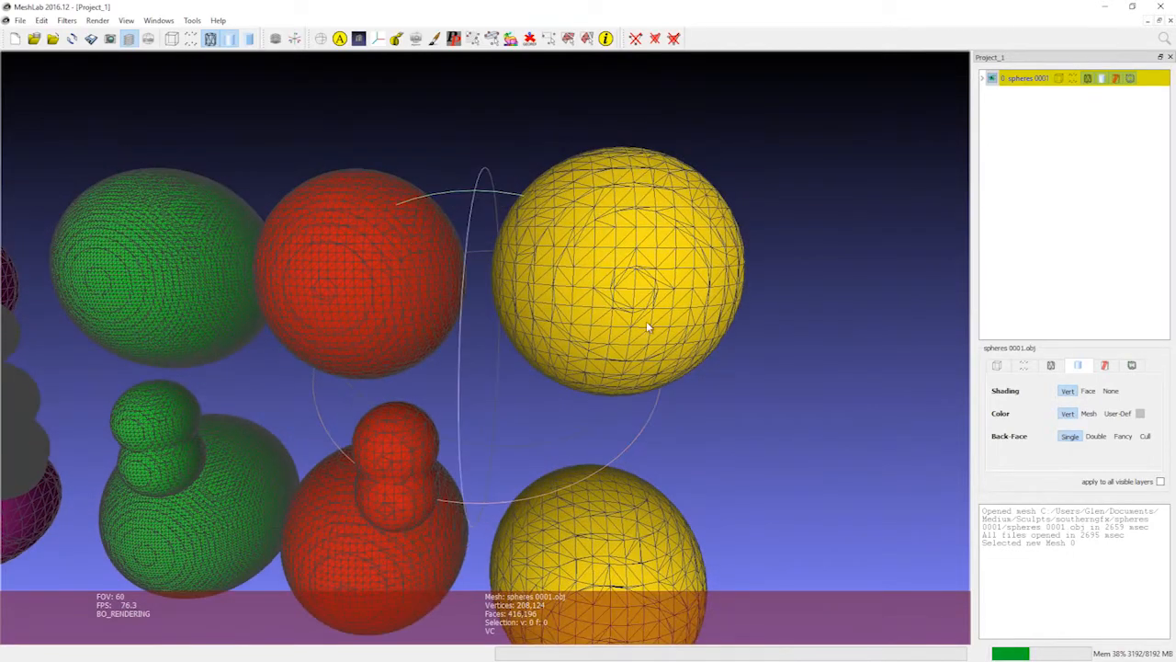
drag(634, 321, 570, 273)
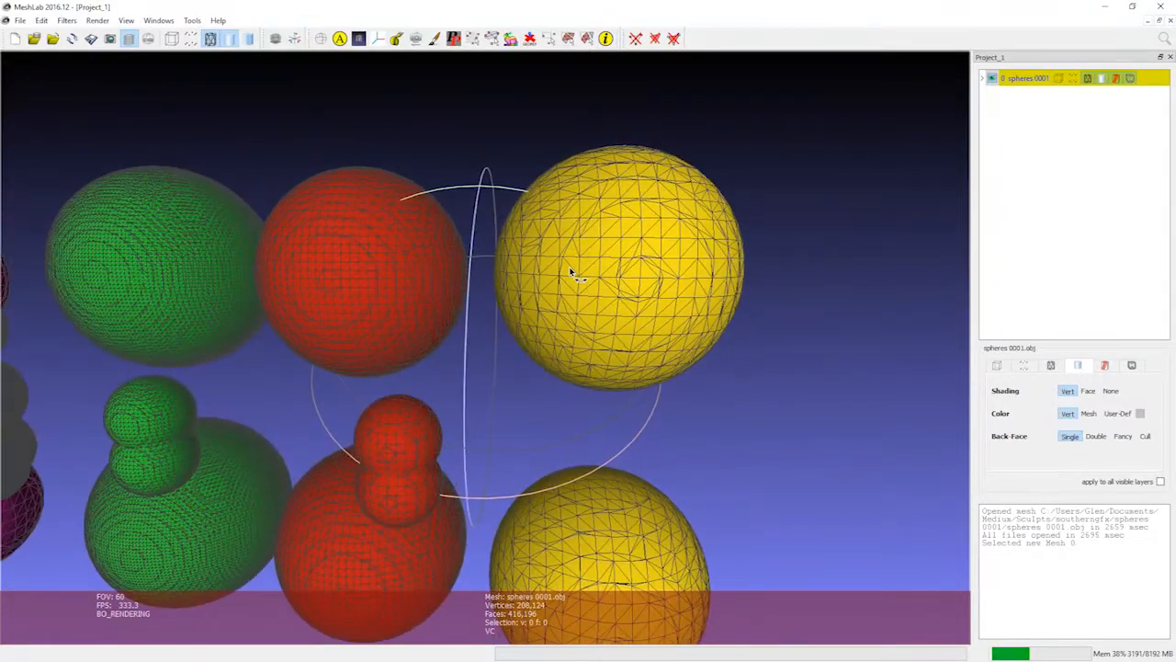
drag(624, 178, 574, 188)
Step: Examine the wireframe density of the large upper red sphere up close, alongside its green and yellow neighbours
scroll(535, 334, down, 5)
drag(340, 294, 460, 333)
scroll(469, 241, down, 2)
scroll(469, 241, up, 6)
scroll(470, 240, up, 2)
scroll(413, 367, down, 2)
scroll(453, 311, up, 5)
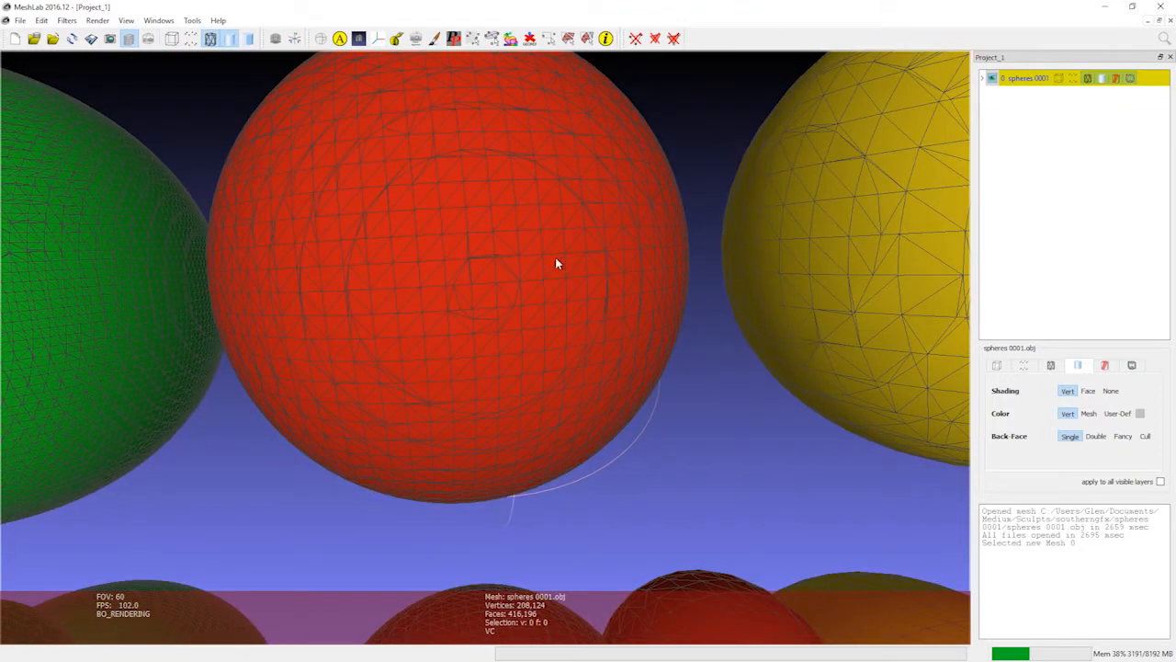
drag(540, 274, 510, 287)
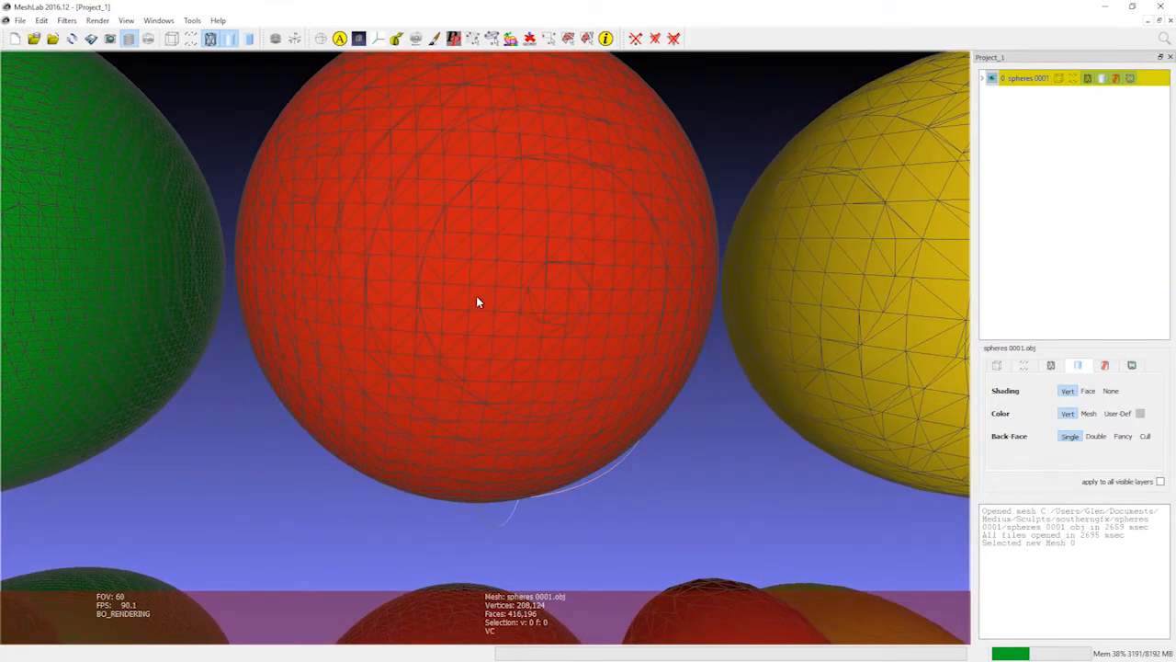
scroll(475, 296, down, 5)
drag(463, 286, 507, 283)
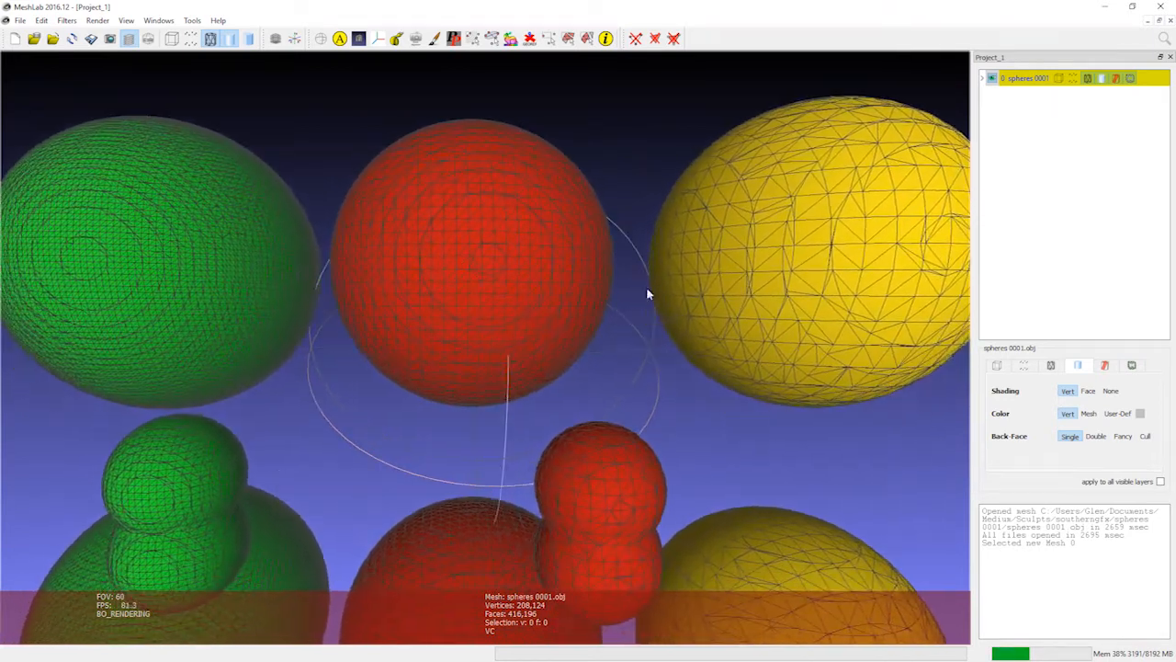
mouse_move(391, 282)
mouse_down()
mouse_move(399, 306)
mouse_move(388, 284)
mouse_move(400, 277)
mouse_up()
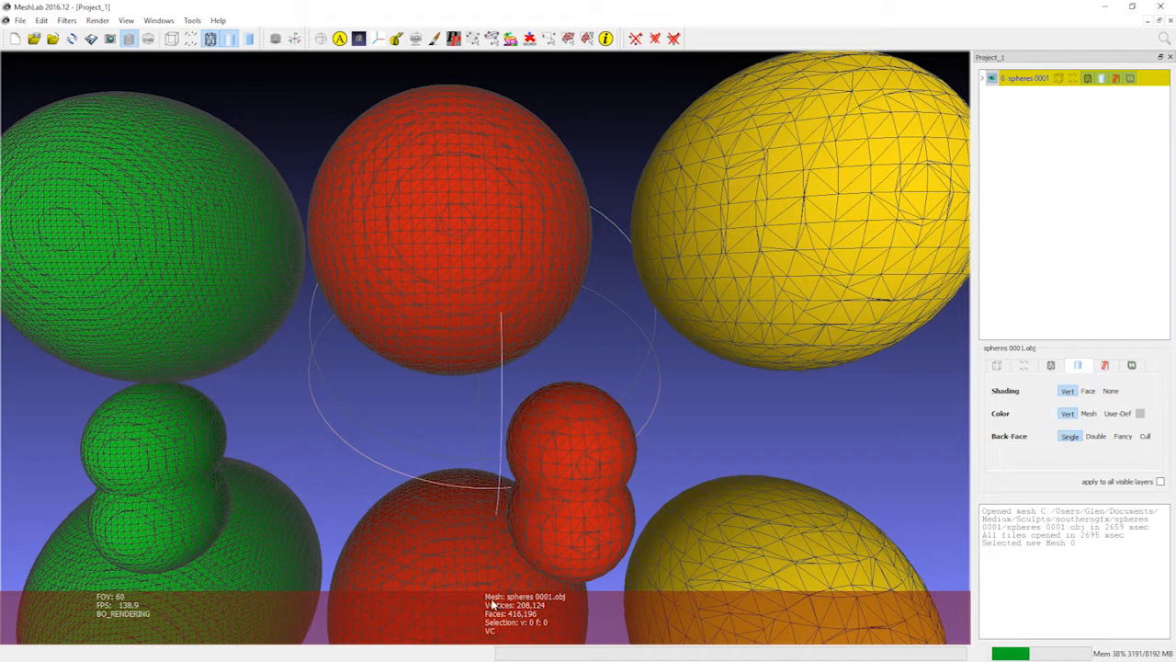
Step: Compare the wireframe density of the yellow, red, green and magenta spheres across the whole model
scroll(426, 429, down, 10)
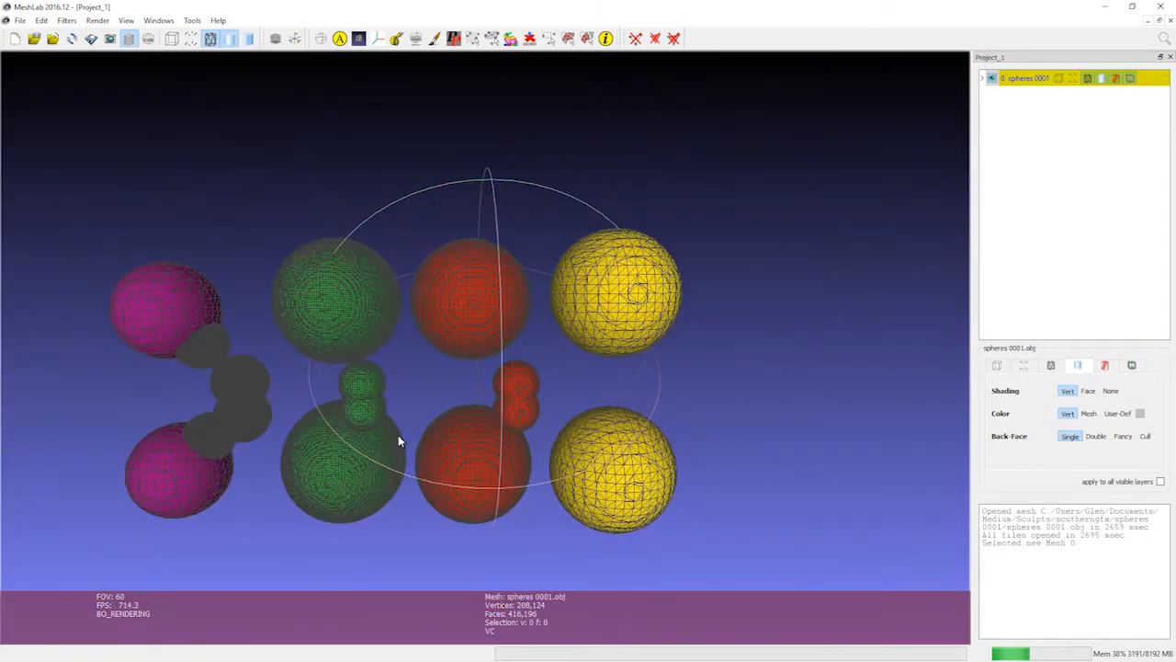
scroll(473, 368, up, 3)
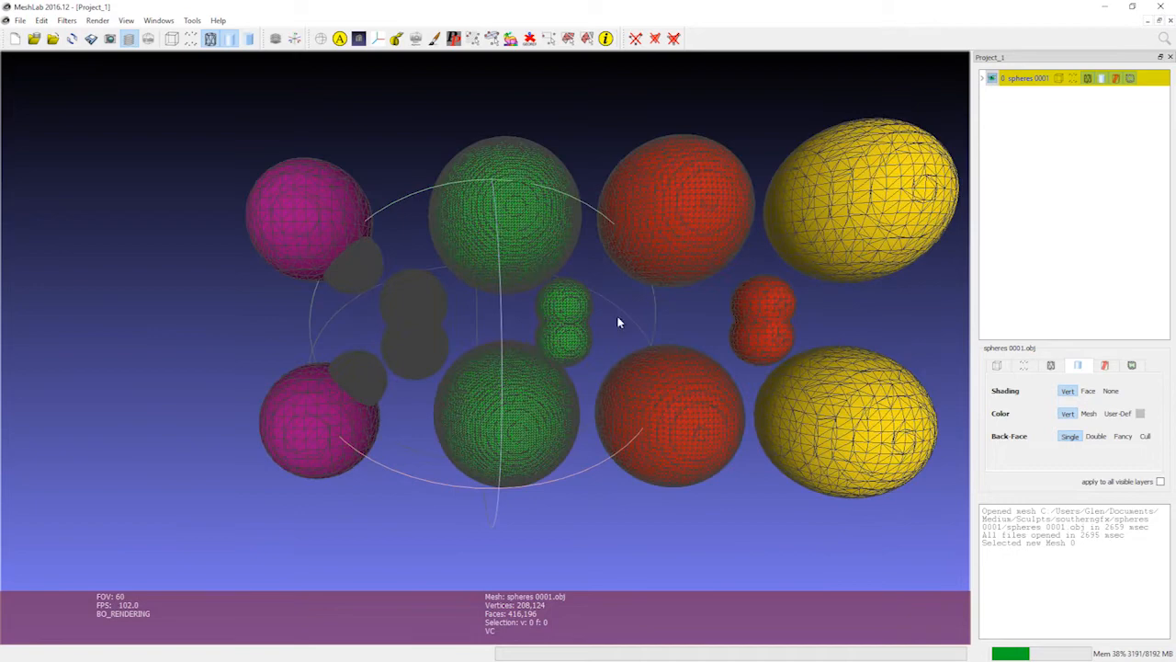
scroll(542, 344, up, 8)
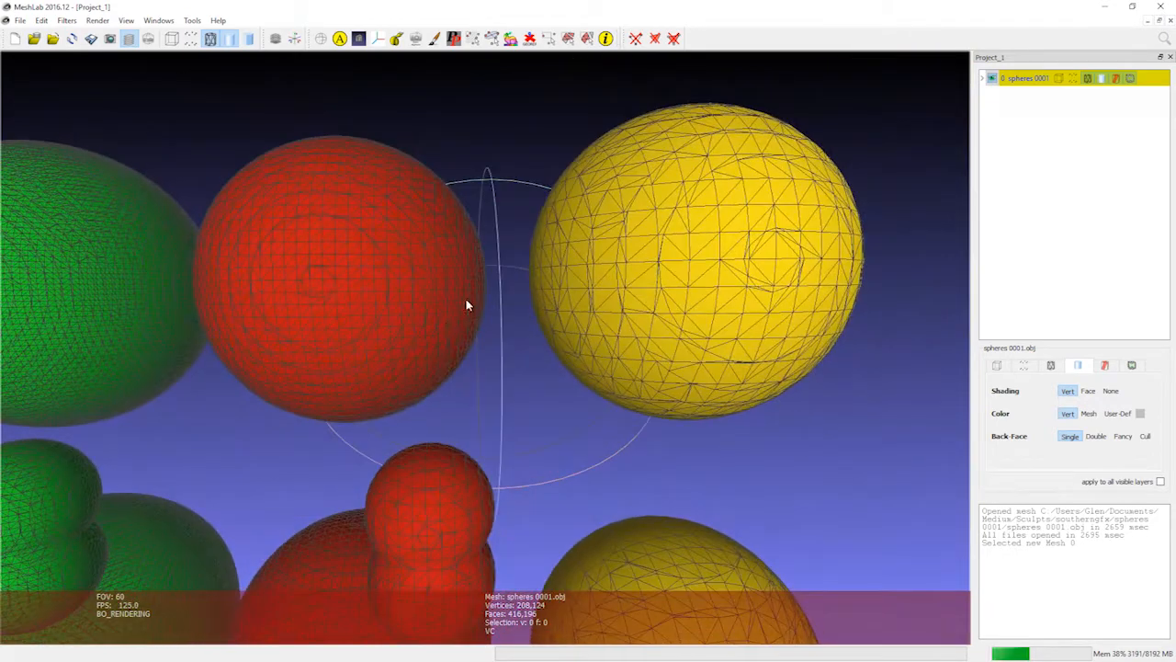
scroll(459, 302, down, 1)
drag(426, 308, 384, 329)
middle_drag(384, 329, 478, 304)
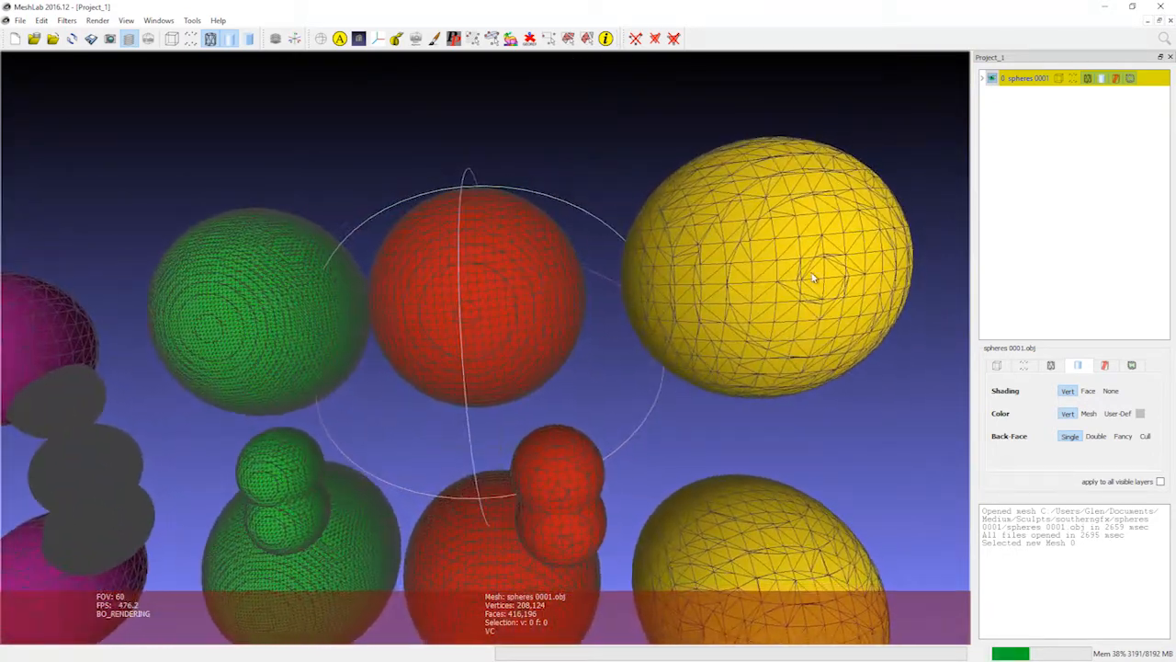
drag(753, 304, 770, 244)
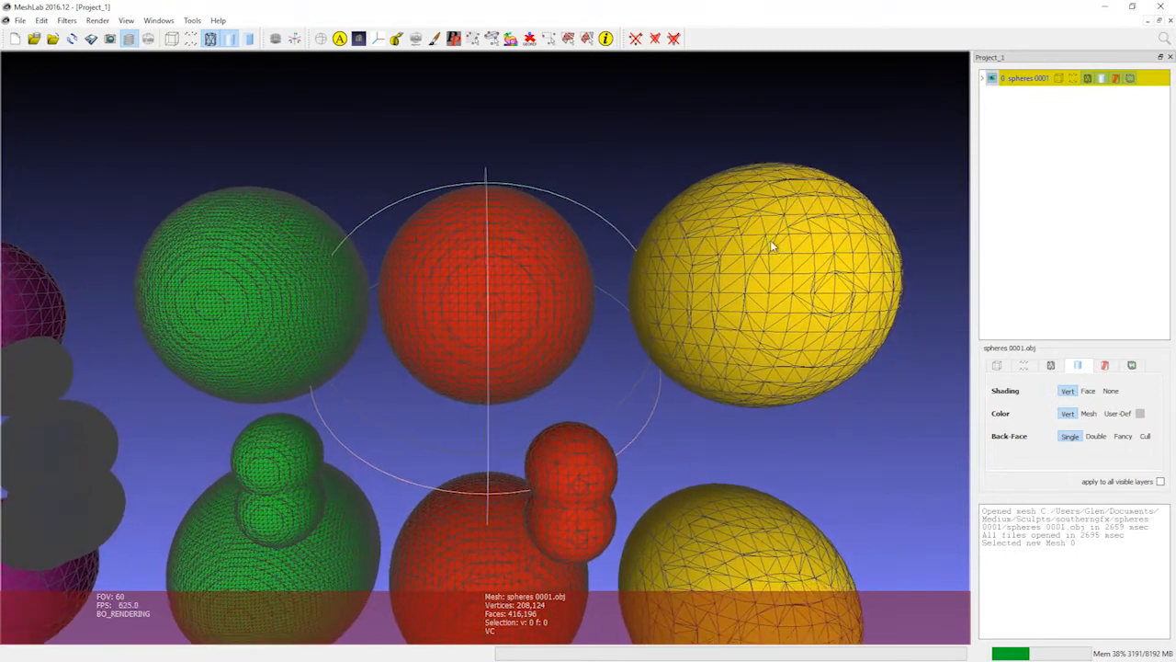
drag(501, 315, 586, 240)
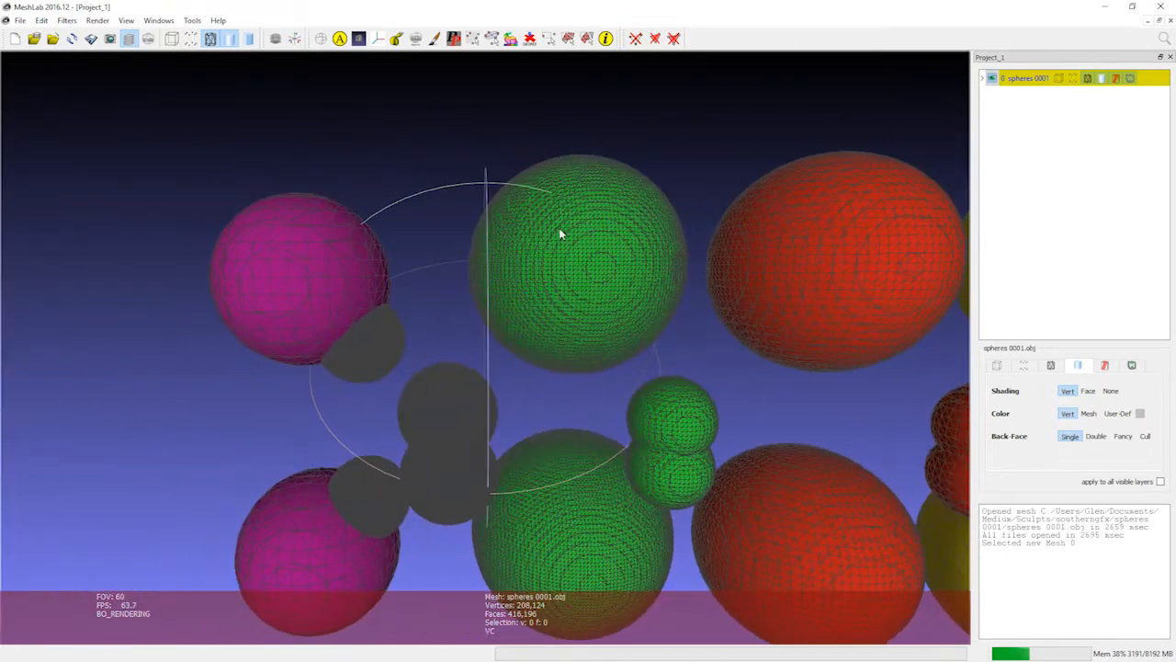
Step: Examine the wireframe of the joined blue spheres at close range
drag(505, 268, 368, 290)
drag(308, 353, 418, 319)
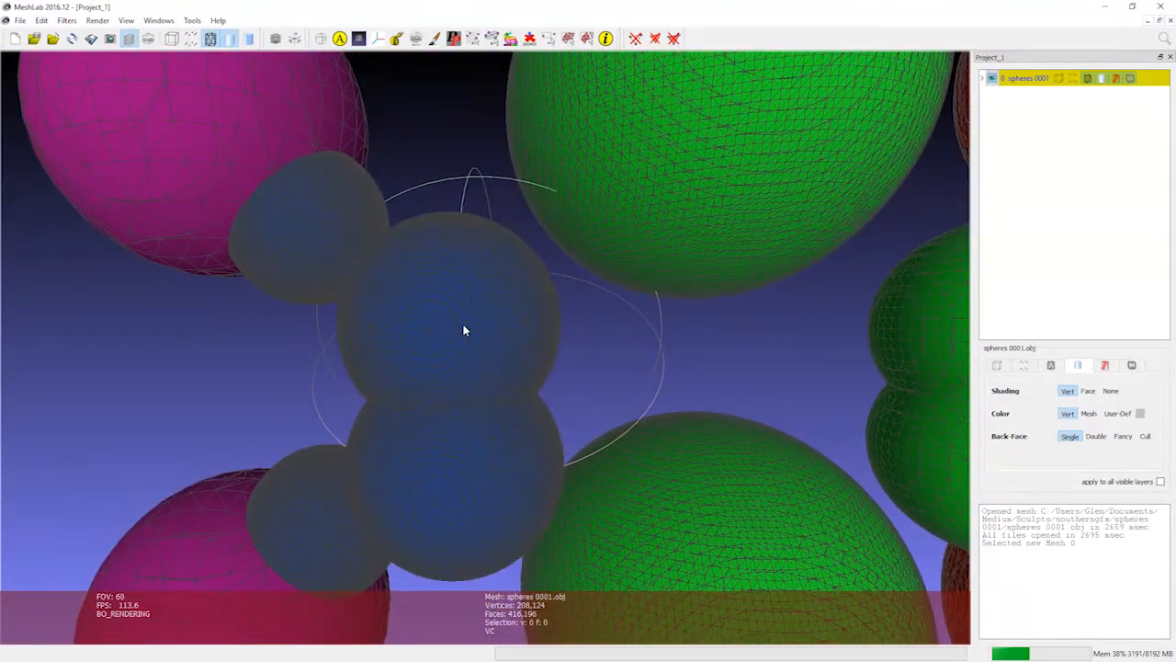
mouse_move(460, 326)
mouse_down()
mouse_move(414, 325)
mouse_move(448, 333)
mouse_up()
scroll(418, 332, up, 1)
scroll(416, 332, down, 5)
middle_drag(356, 296, 432, 264)
scroll(437, 272, down, 3)
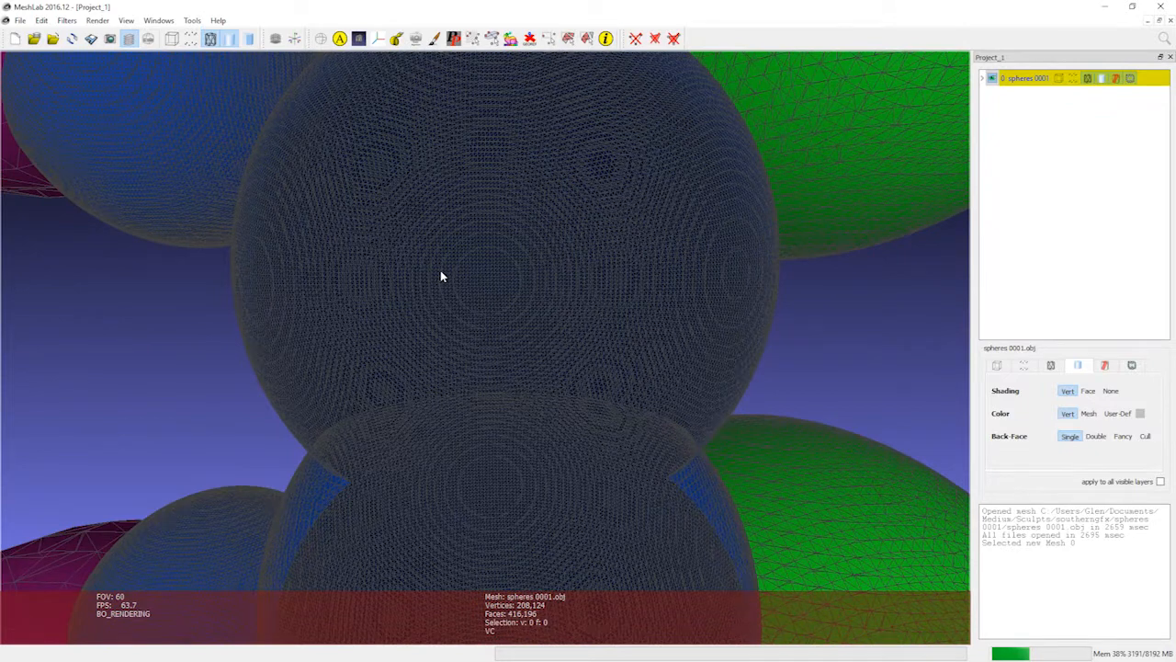
scroll(439, 276, up, 5)
drag(457, 266, 521, 357)
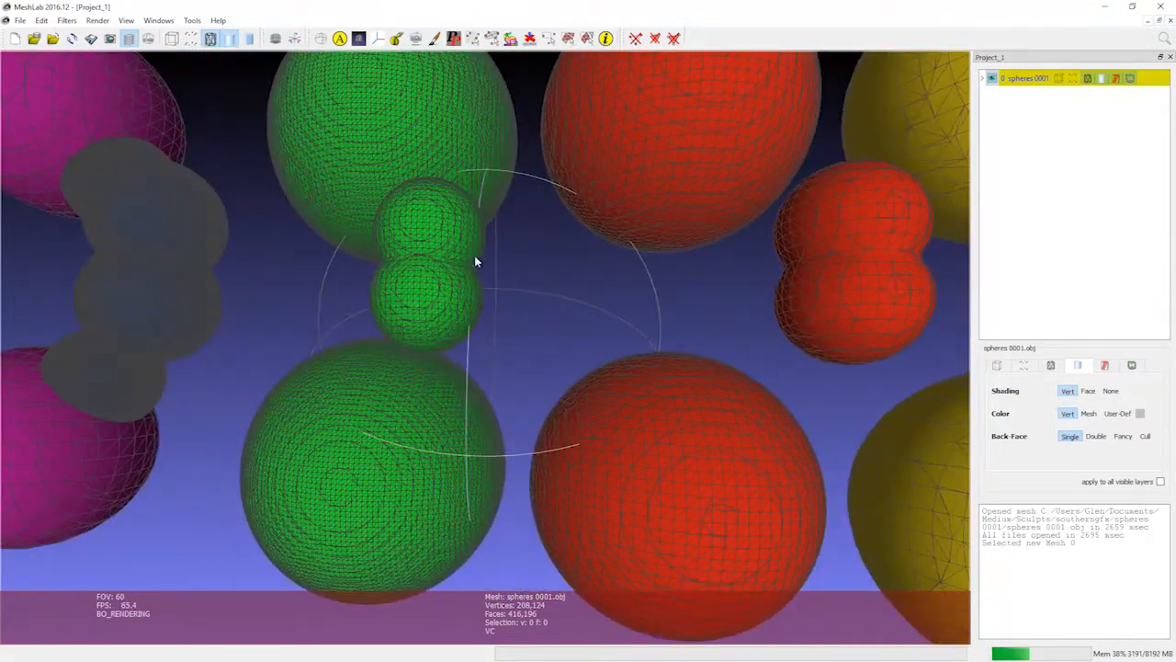
Step: Examine the small pair of joined red spheres, both inside the mesh and at their outer junction
drag(317, 254, 472, 209)
scroll(471, 208, up, 10)
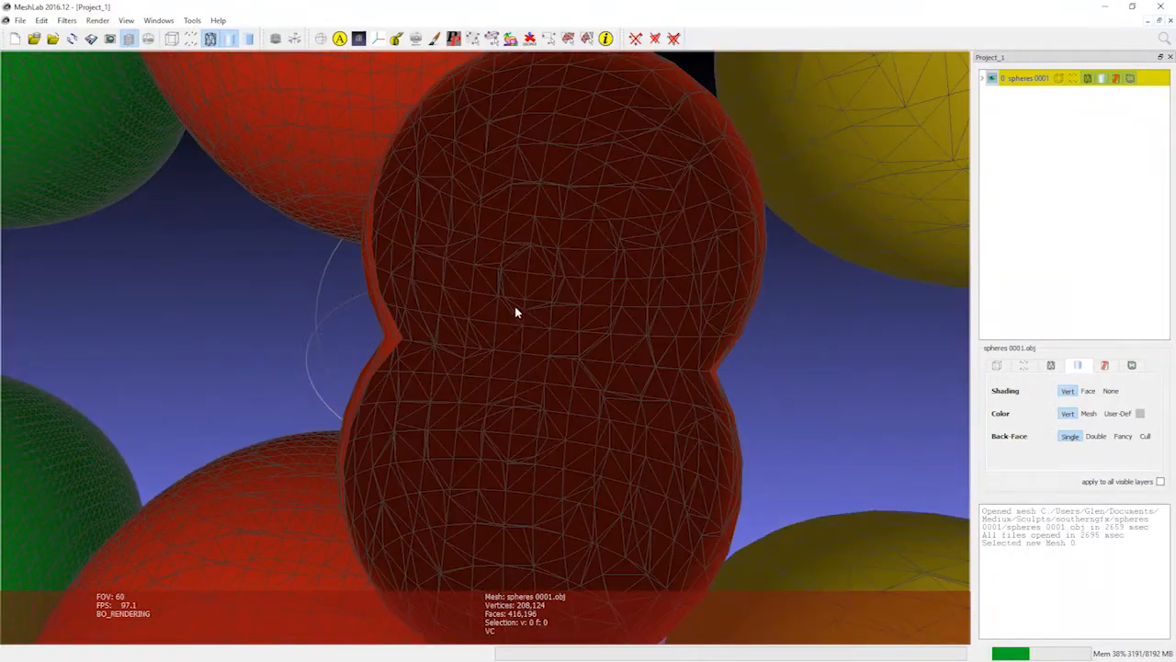
drag(554, 335, 631, 319)
drag(554, 333, 634, 333)
scroll(625, 322, up, 4)
scroll(616, 325, down, 4)
scroll(622, 318, up, 4)
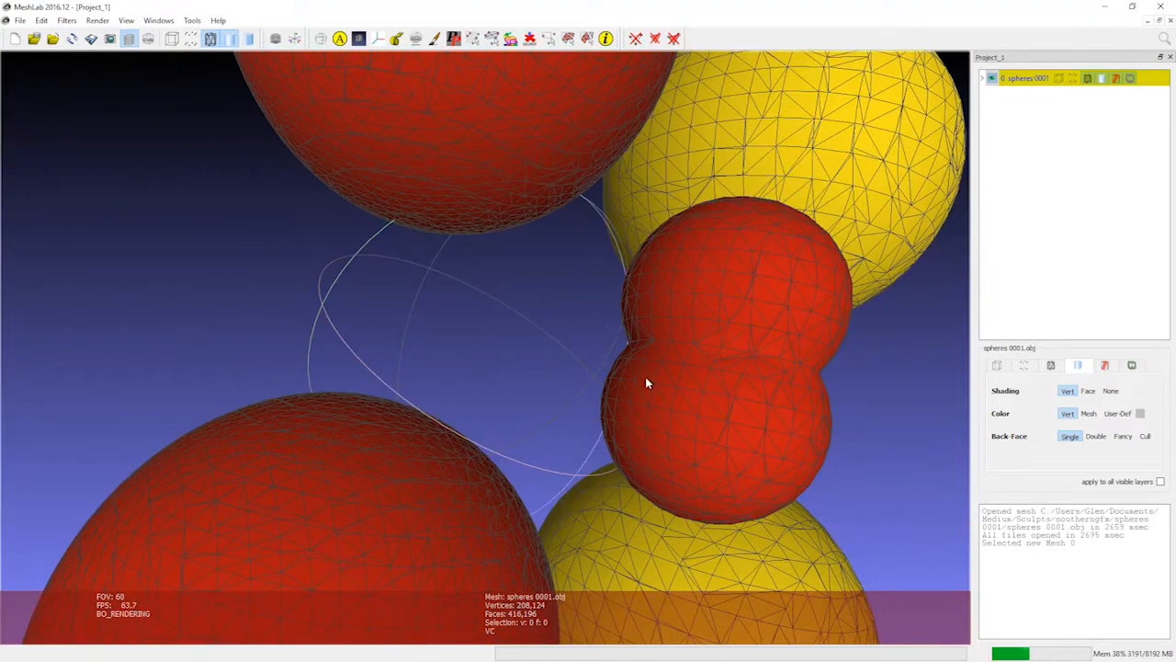
scroll(822, 237, down, 2)
scroll(628, 372, up, 5)
drag(628, 371, 597, 268)
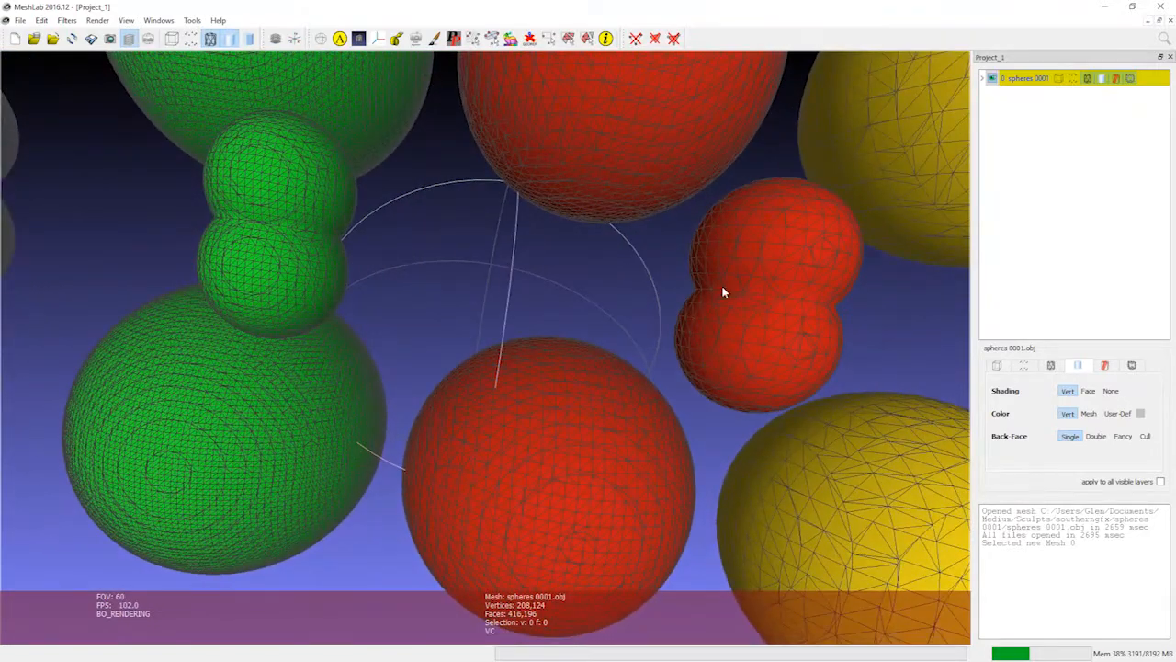
Step: Examine the lower magenta sphere and its attached blue sphere, including the inside of both meshes
drag(623, 293, 469, 273)
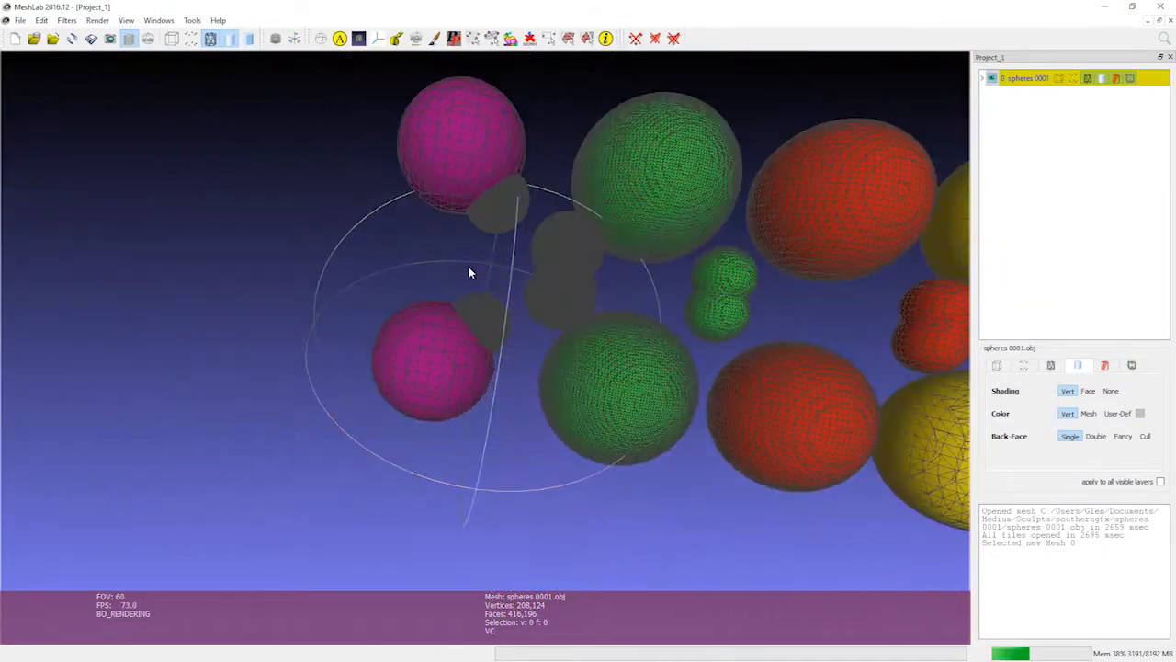
scroll(470, 273, up, 5)
drag(654, 368, 469, 295)
scroll(501, 204, up, 2)
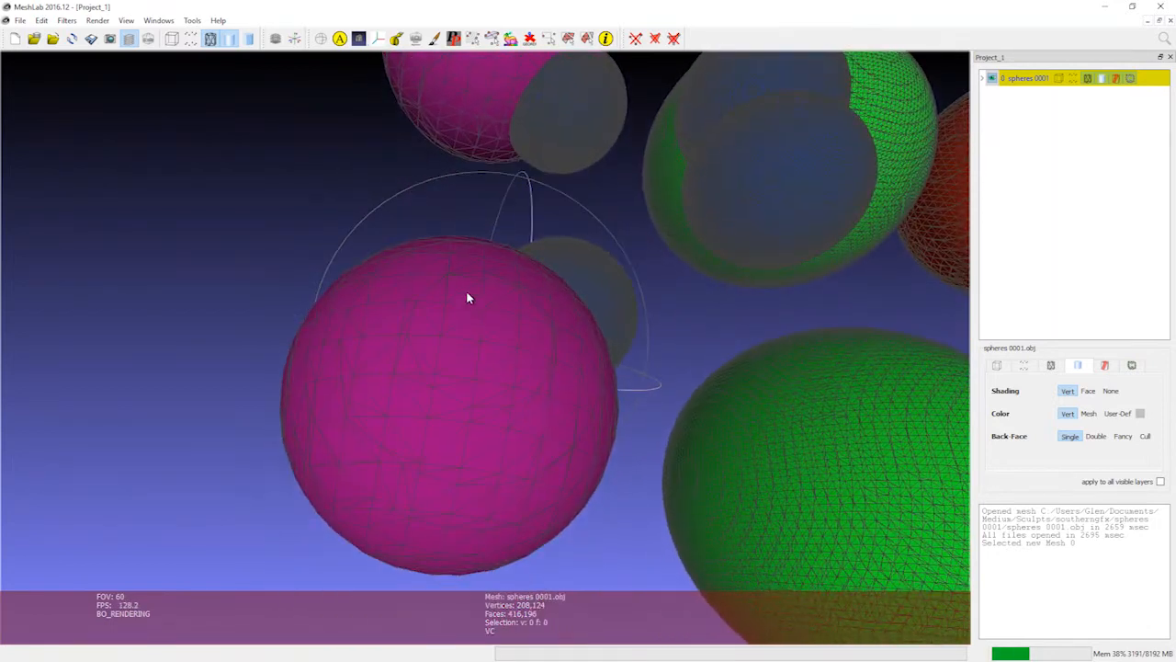
scroll(567, 282, down, 2)
scroll(562, 275, up, 4)
drag(559, 270, 469, 352)
scroll(469, 345, up, 2)
scroll(460, 336, down, 4)
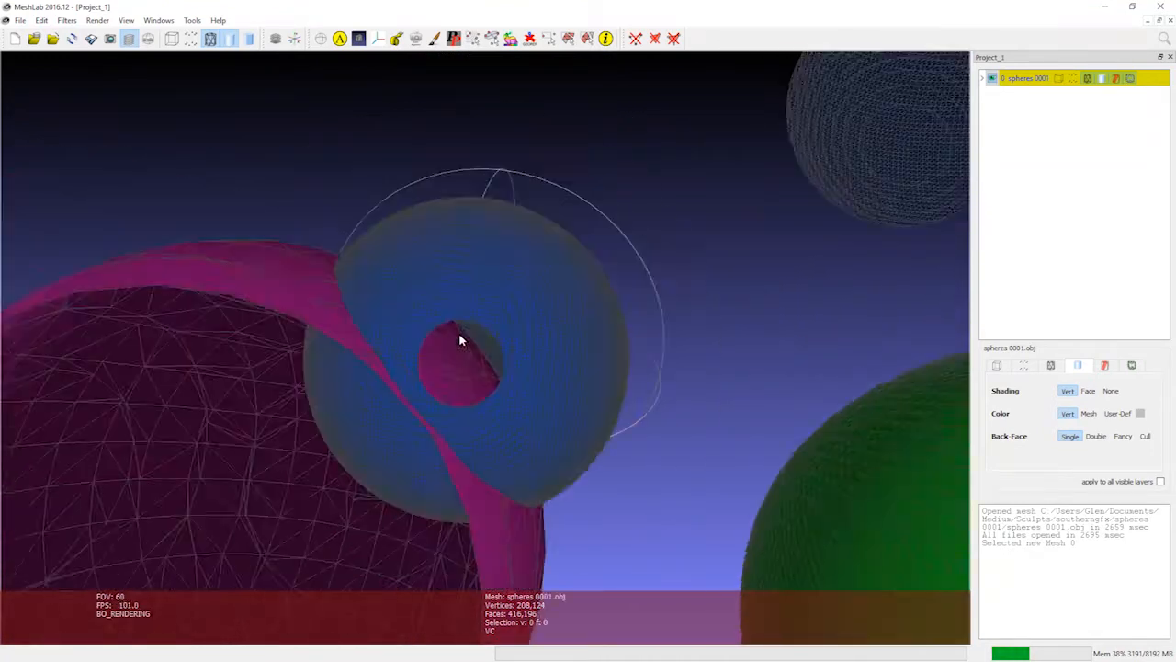
scroll(456, 336, up, 2)
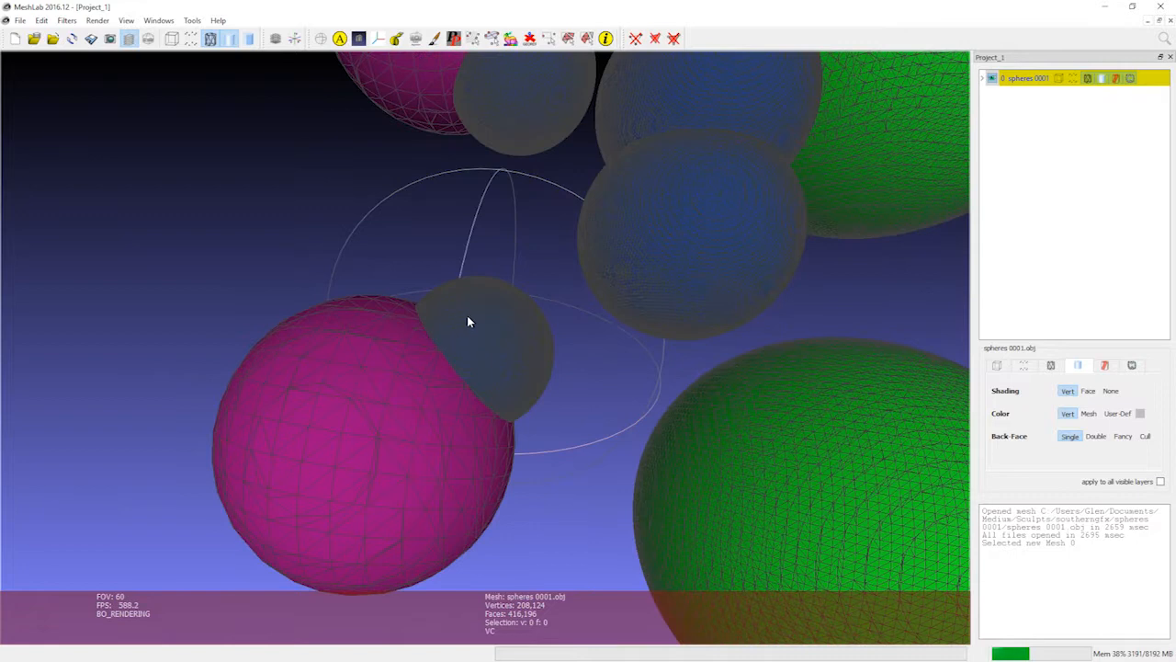
Step: Inspect the junction between the blue and magenta spheres, finishing with an overview of the entire model
drag(475, 323, 342, 294)
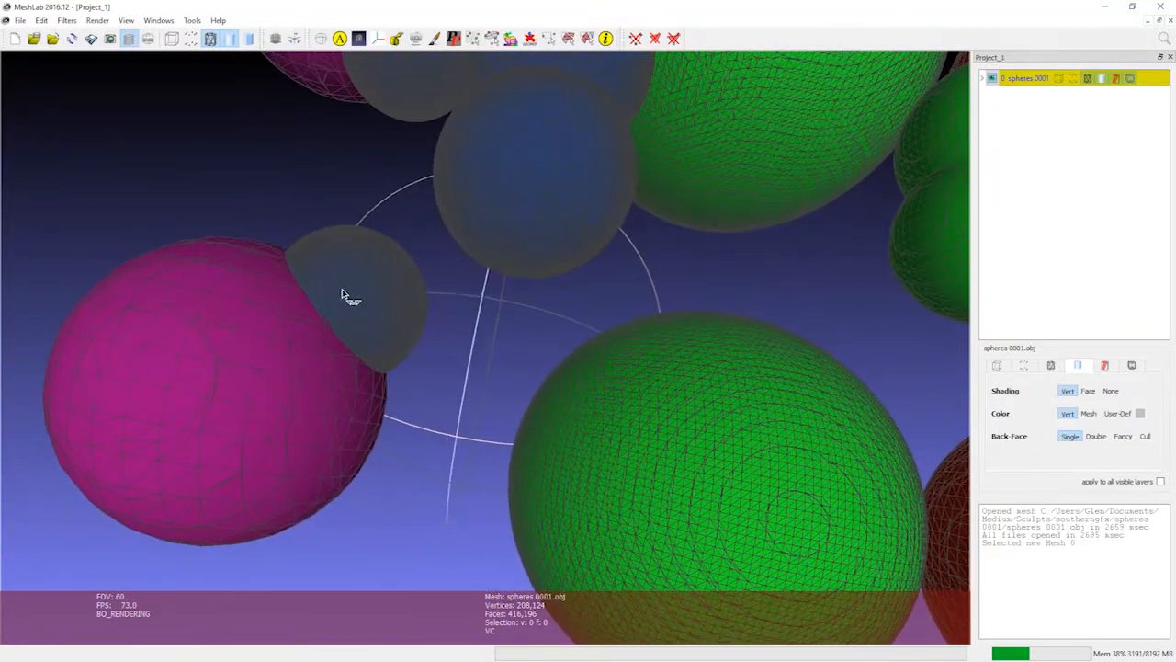
drag(295, 333, 480, 319)
scroll(418, 359, up, 7)
scroll(147, 204, down, 2)
scroll(147, 204, up, 2)
drag(143, 211, 206, 298)
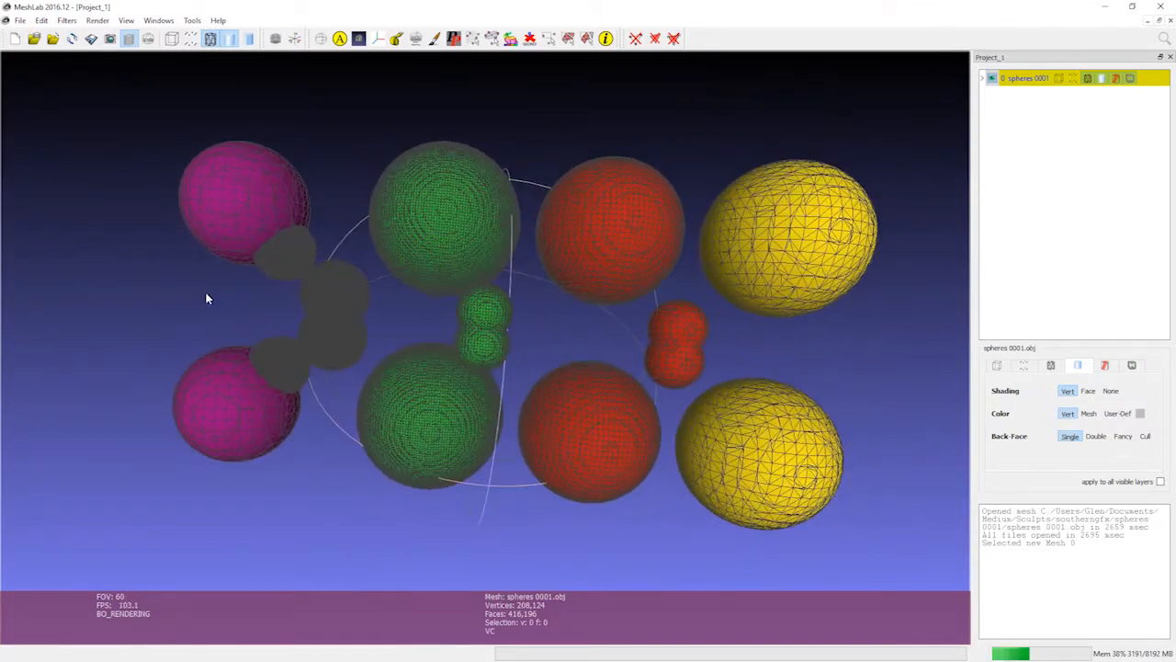
Step: Compare the wireframe density of the magenta spheres with the attached blue spheres and the neighbouring green ones
scroll(201, 285, down, 2)
scroll(201, 285, up, 5)
scroll(204, 285, down, 3)
scroll(205, 285, up, 1)
scroll(207, 286, down, 2)
scroll(230, 290, up, 5)
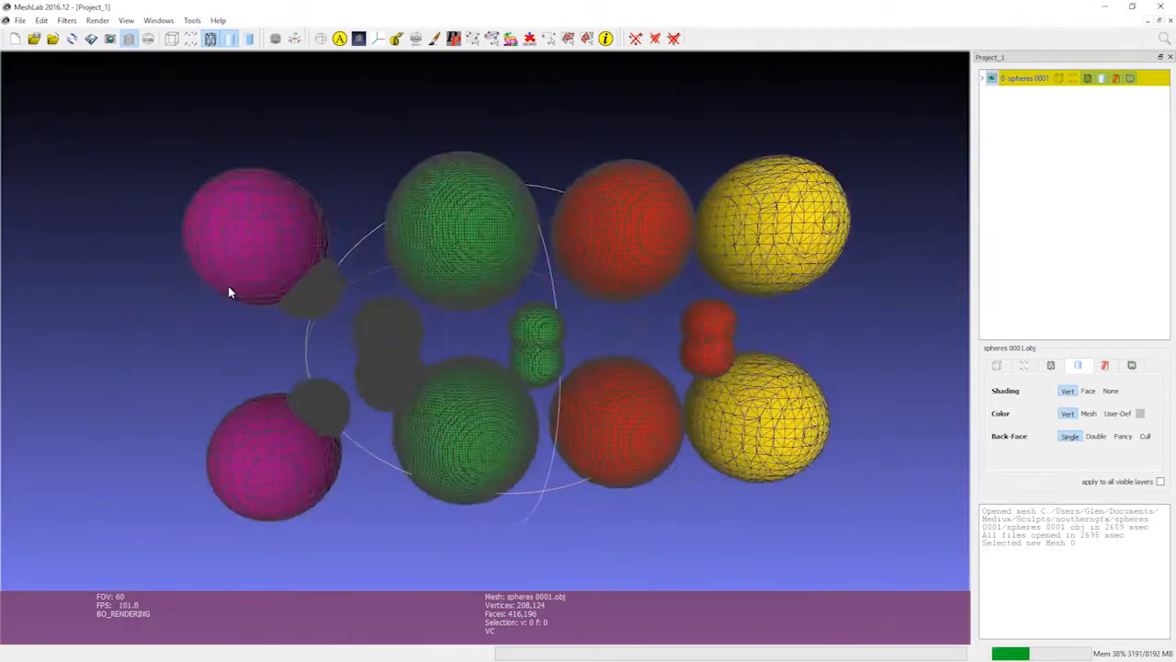
middle_drag(229, 310, 357, 265)
scroll(345, 259, up, 4)
drag(343, 258, 565, 324)
drag(464, 313, 421, 336)
scroll(285, 289, up, 4)
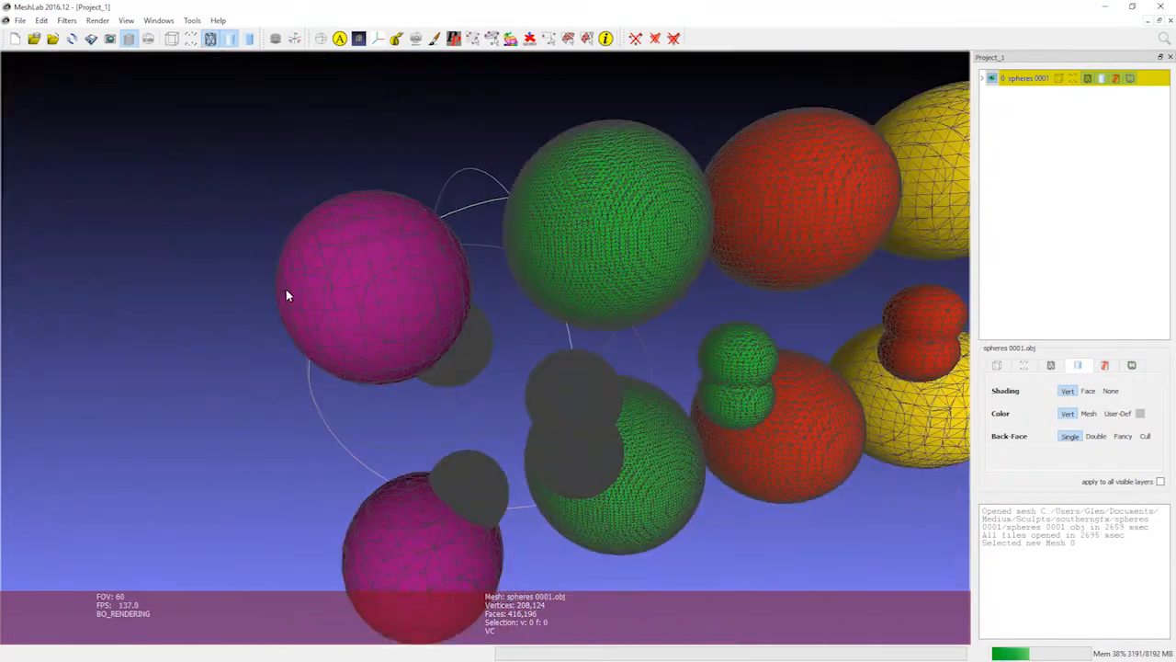
scroll(285, 289, down, 4)
scroll(283, 292, up, 4)
drag(317, 297, 397, 332)
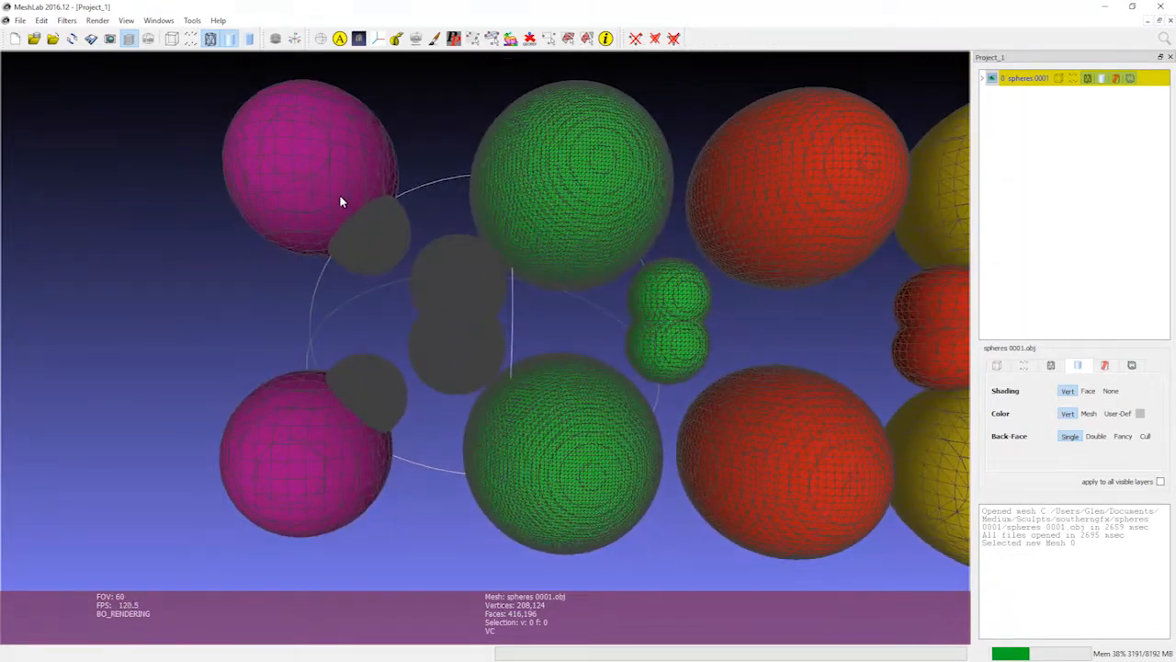
drag(340, 201, 313, 260)
scroll(322, 314, down, 8)
scroll(382, 328, up, 6)
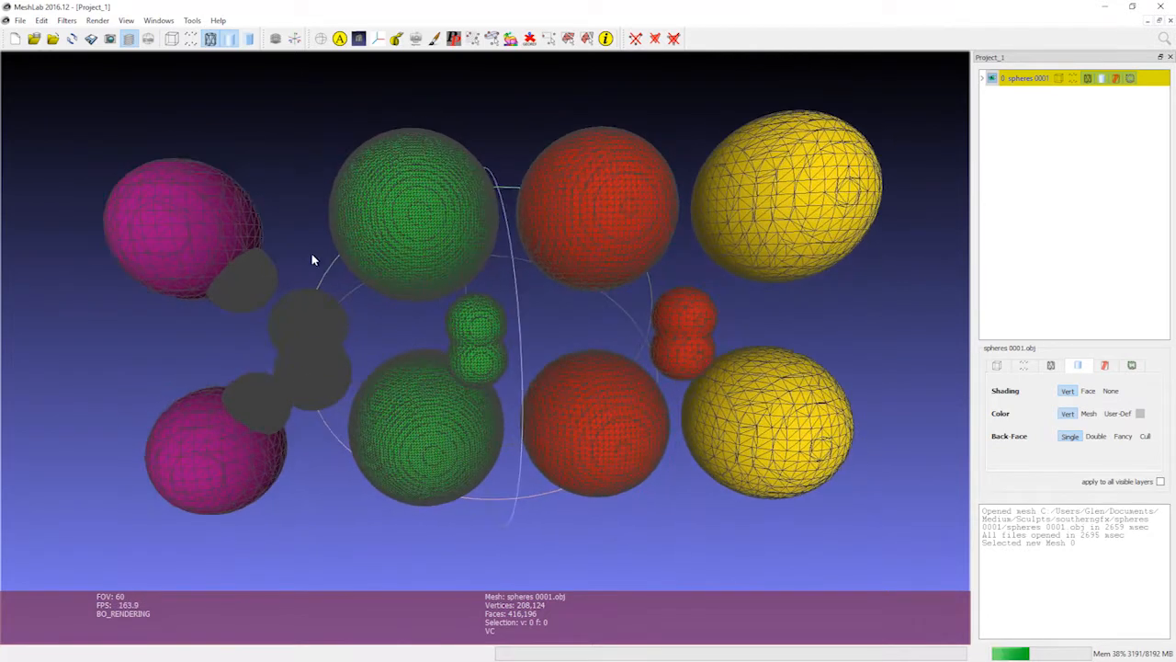
Step: Review the Cleaning and Repairing filters, including the description of Merge Close Vertices
click(66, 20)
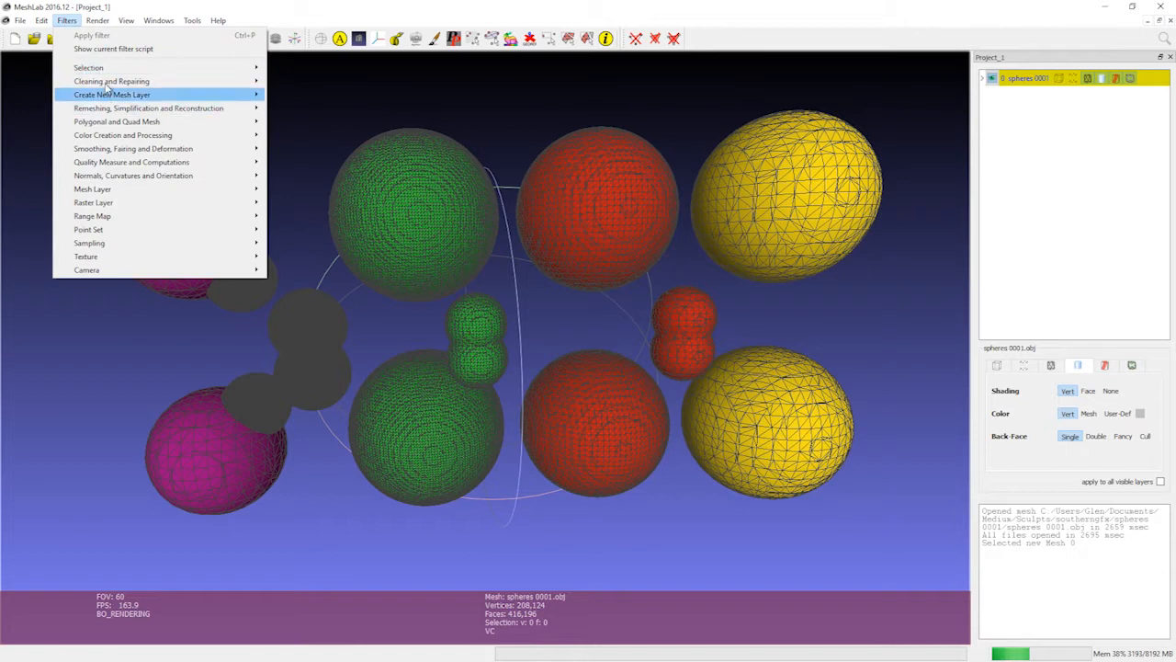
mouse_move(103, 86)
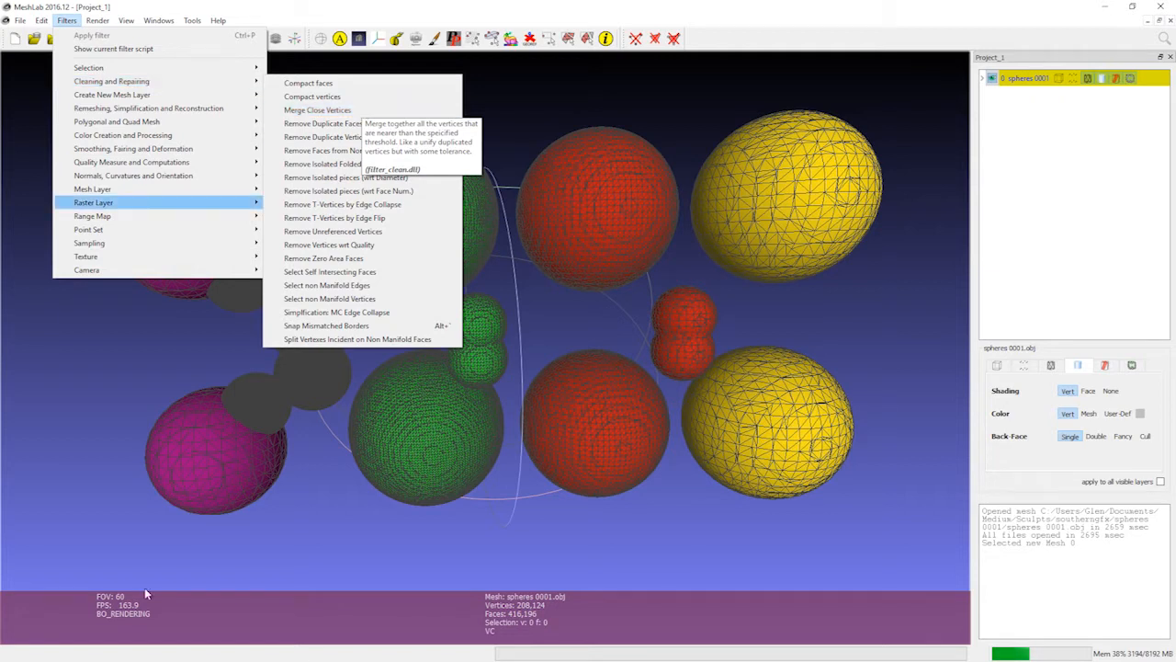
click(139, 309)
Step: Examine the junction between the upper magenta sphere and its attached blue sphere at close range
drag(138, 309, 639, 257)
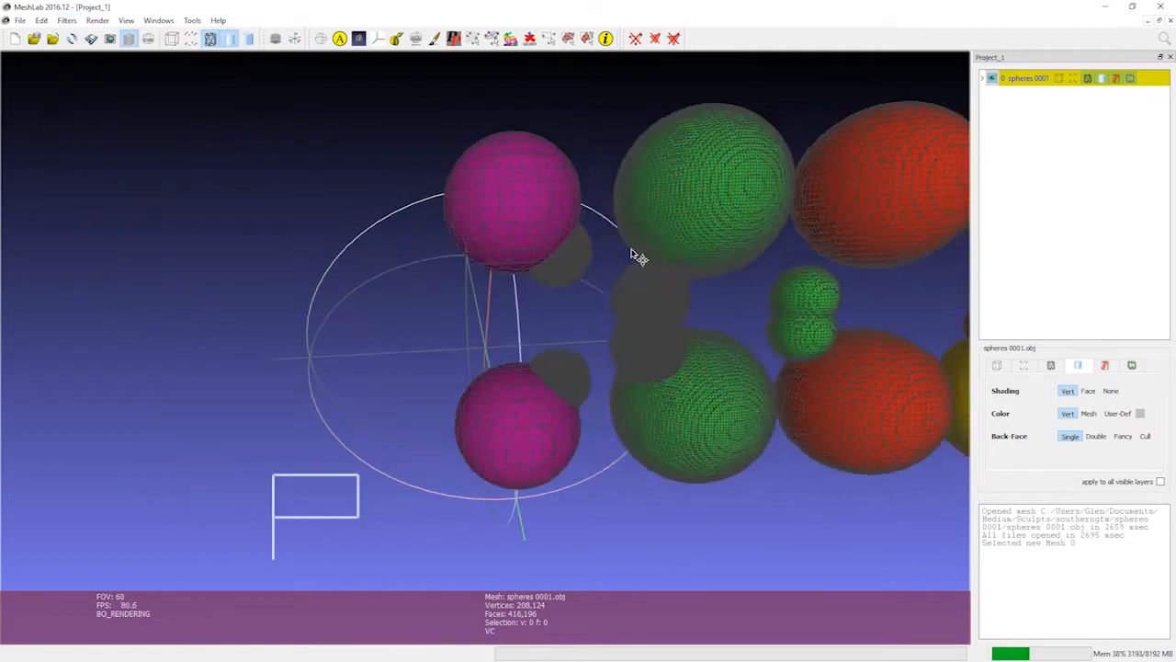
middle_drag(631, 252, 551, 232)
scroll(425, 225, up, 3)
scroll(453, 246, down, 8)
middle_drag(452, 91, 487, 216)
scroll(487, 216, down, 1)
scroll(564, 267, down, 2)
scroll(549, 267, up, 2)
scroll(548, 267, up, 1)
drag(549, 267, 479, 252)
drag(345, 214, 232, 269)
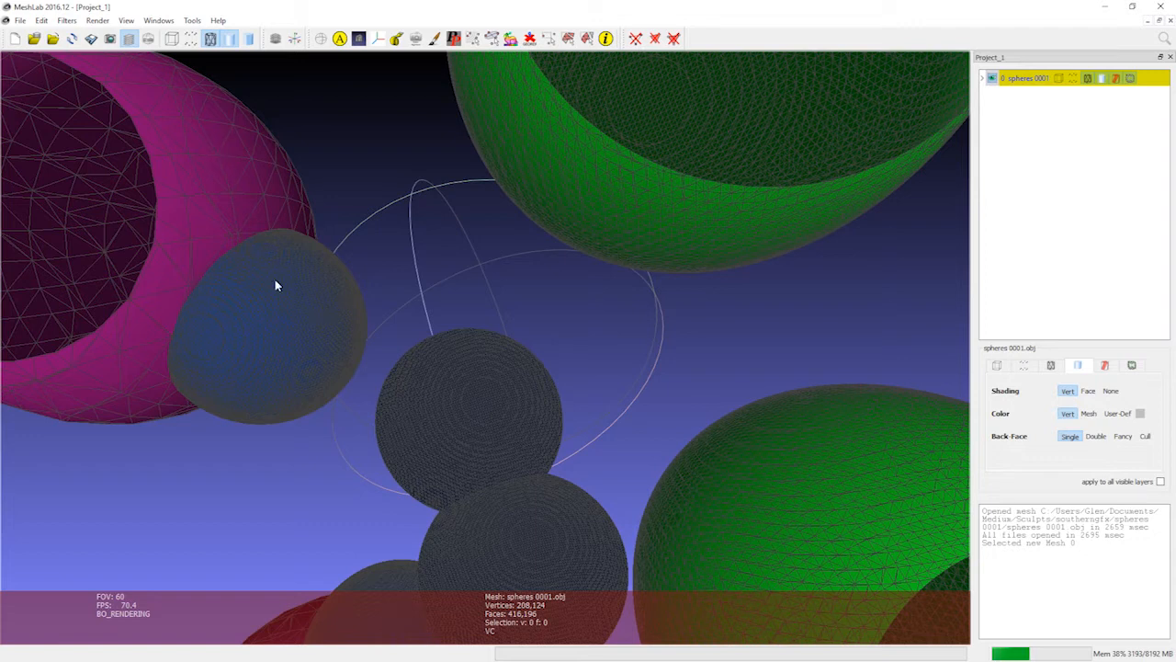
drag(247, 249, 357, 276)
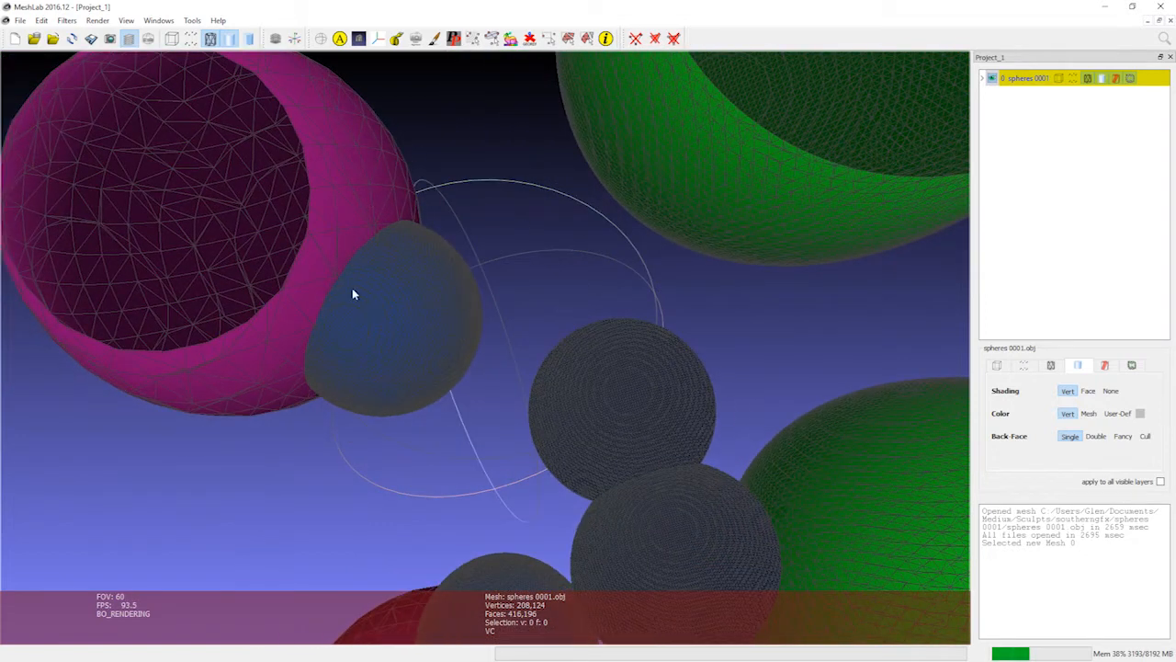
mouse_move(436, 283)
mouse_down()
mouse_move(430, 294)
mouse_move(576, 349)
mouse_move(479, 347)
mouse_move(717, 430)
mouse_move(683, 420)
mouse_move(711, 376)
mouse_move(725, 136)
mouse_move(627, 102)
mouse_move(511, 428)
mouse_move(428, 383)
mouse_move(606, 178)
mouse_move(551, 171)
mouse_move(575, 322)
mouse_move(520, 339)
mouse_move(479, 386)
mouse_move(412, 398)
mouse_move(430, 387)
mouse_up()
mouse_move(430, 388)
middle_down()
mouse_move(420, 396)
mouse_move(329, 355)
middle_up()
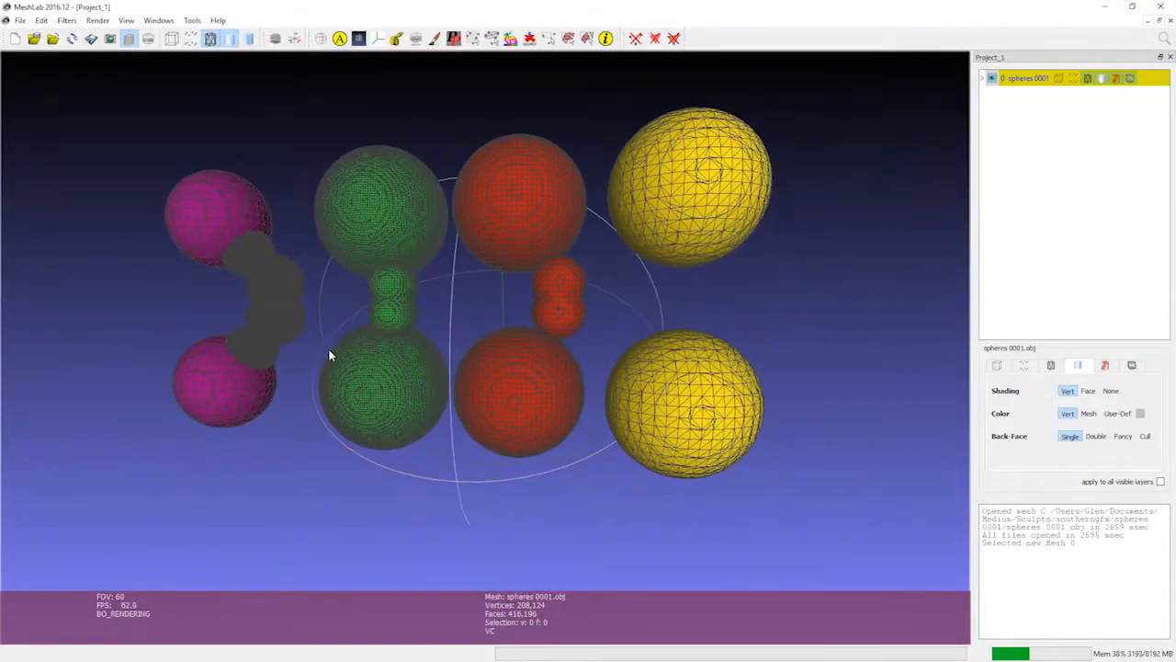
Step: Examine the wireframe of the small joined green spheres and the upper large green sphere
scroll(338, 340, down, 2)
mouse_move(338, 340)
mouse_down()
mouse_move(409, 365)
mouse_move(355, 321)
mouse_move(384, 418)
mouse_move(354, 332)
mouse_up()
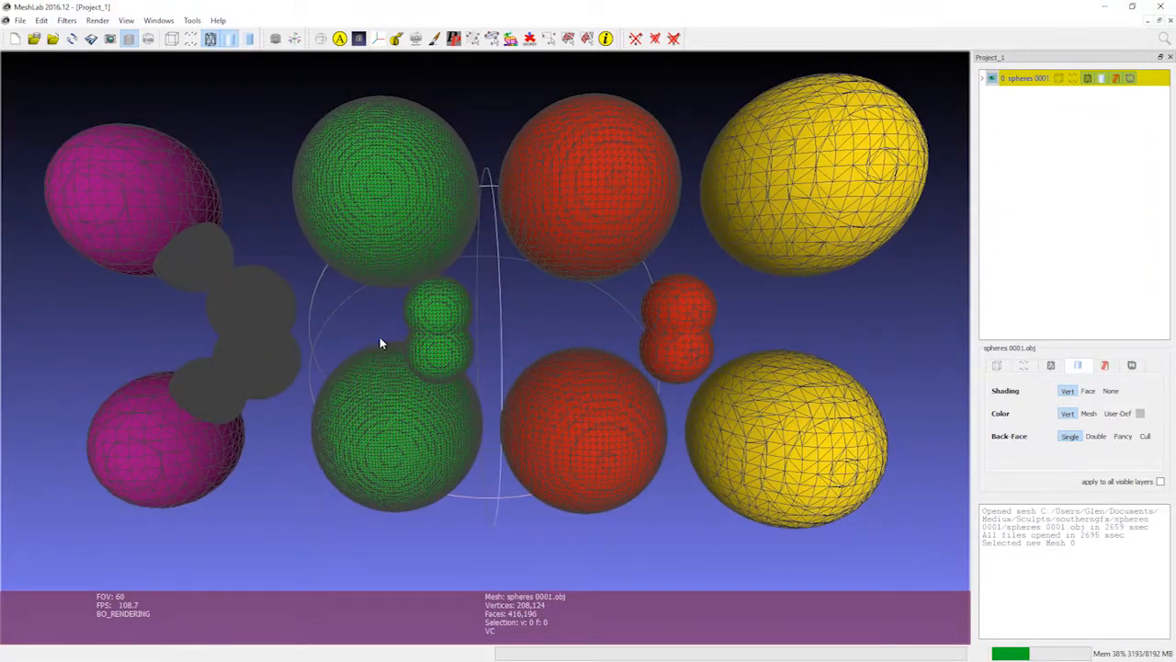
drag(449, 311, 418, 308)
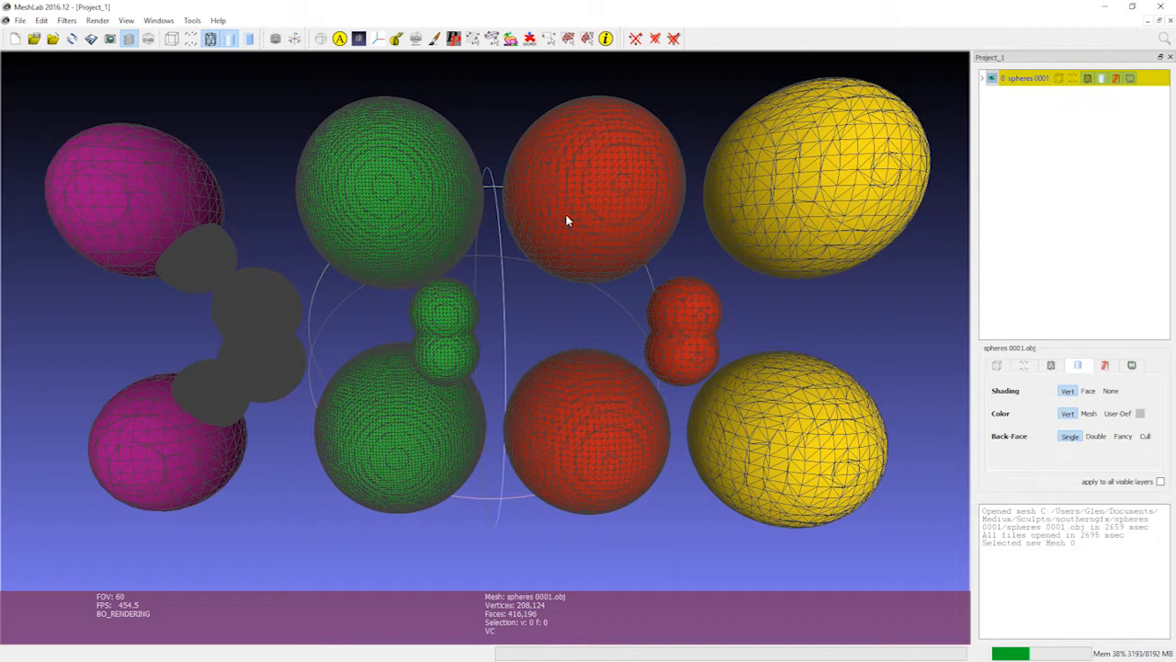
scroll(430, 272, down, 5)
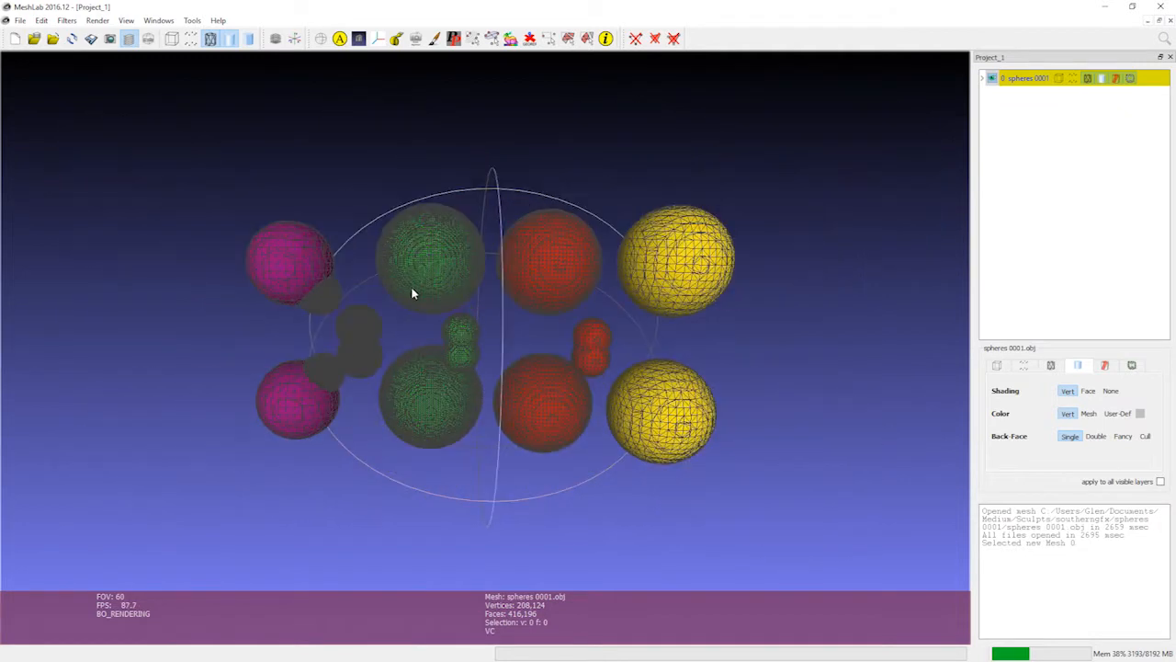
scroll(412, 293, up, 8)
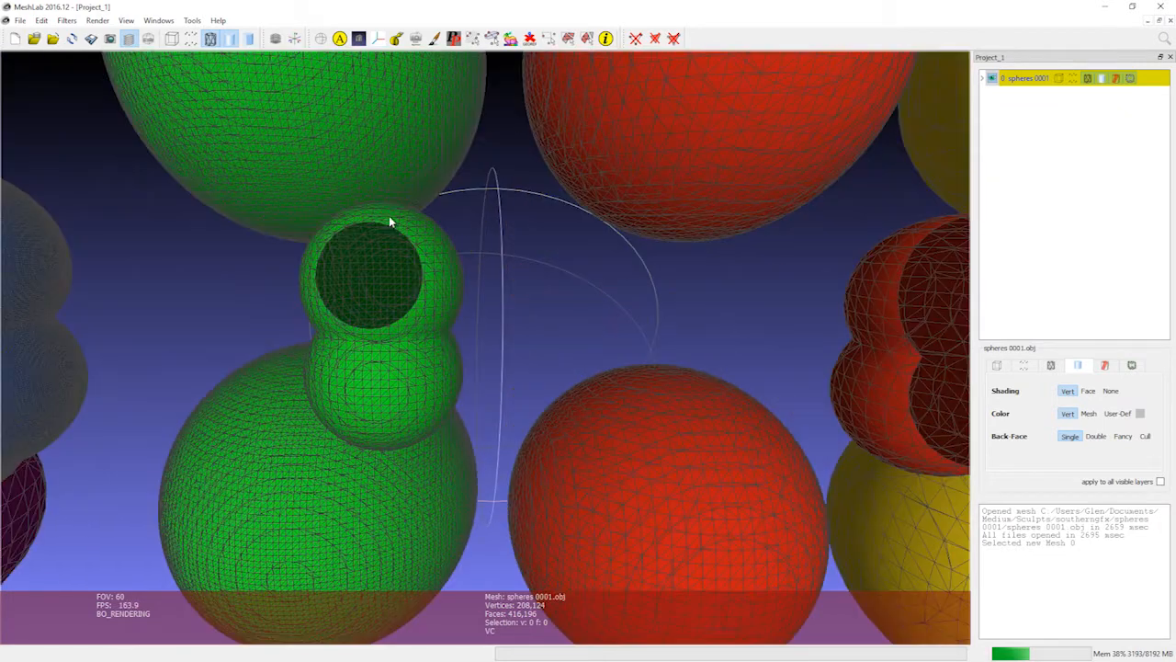
drag(388, 222, 354, 340)
drag(593, 219, 194, 395)
scroll(390, 310, down, 5)
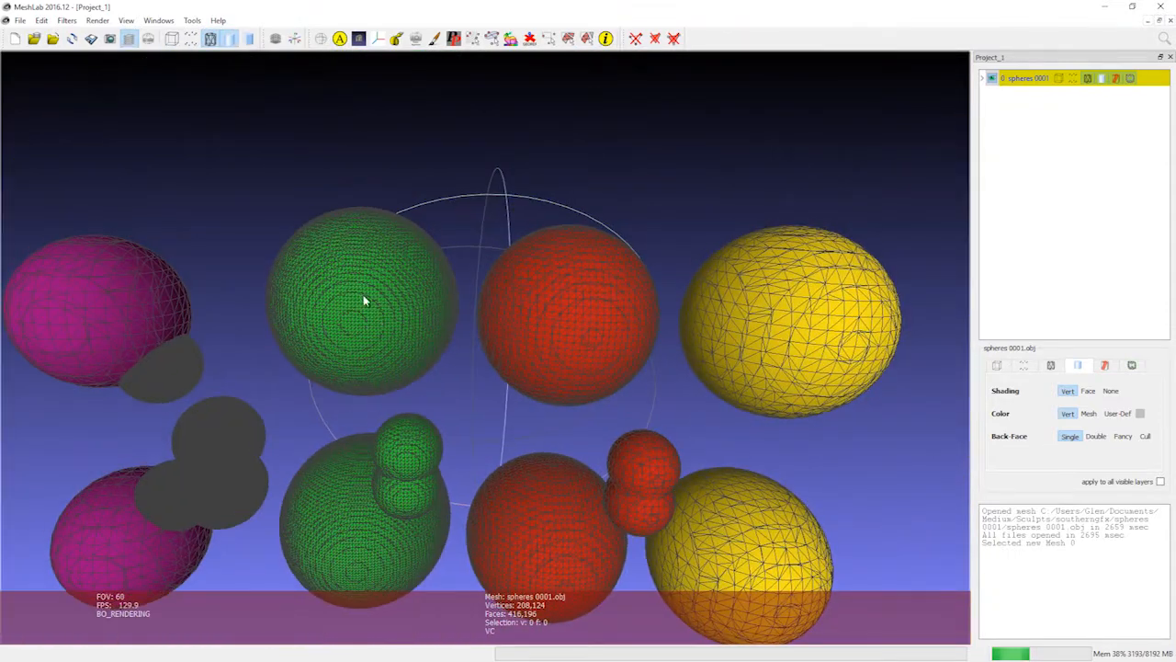
scroll(367, 303, up, 8)
scroll(251, 276, down, 10)
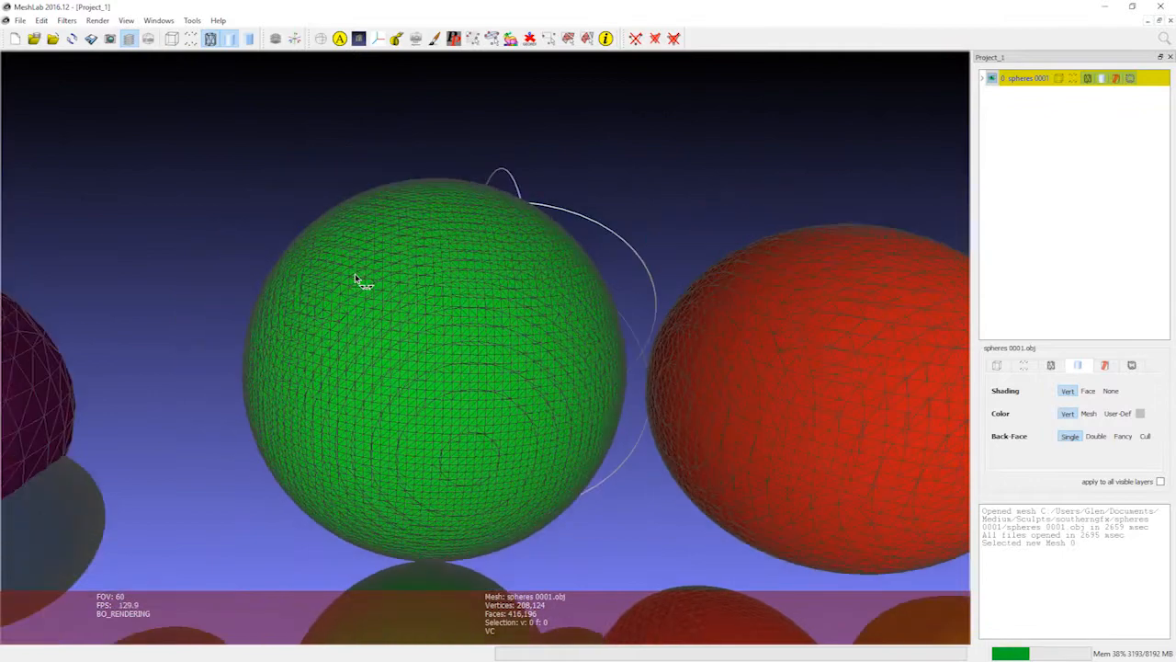
scroll(567, 281, up, 3)
mouse_move(567, 281)
mouse_down()
mouse_move(463, 369)
mouse_move(430, 363)
mouse_up()
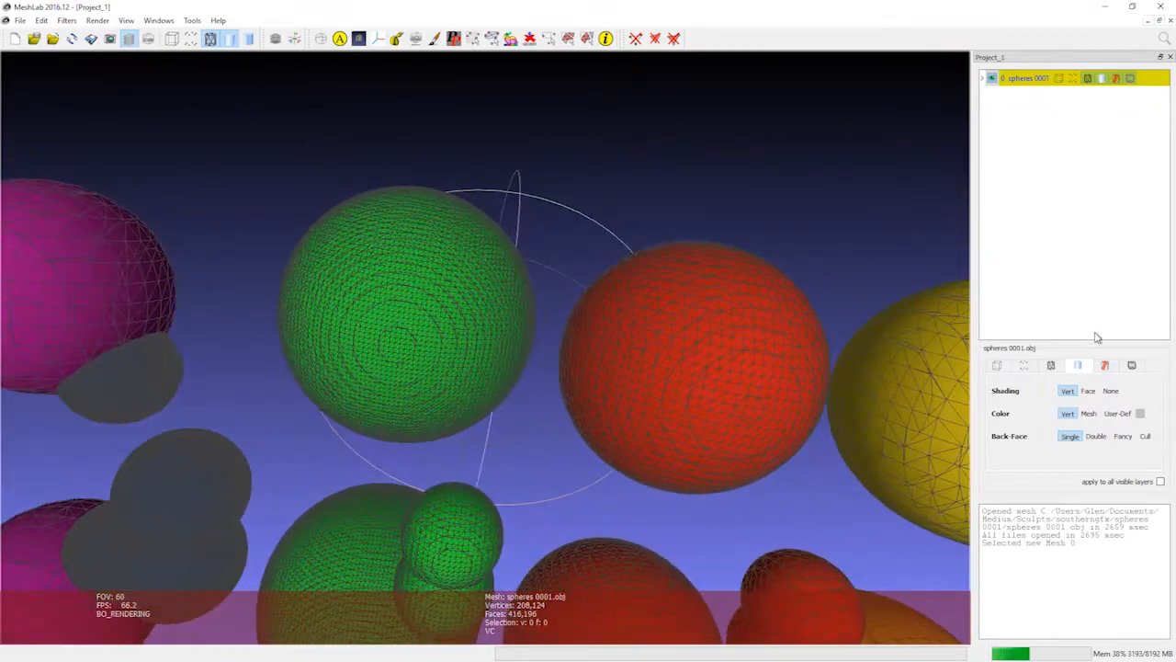
Step: Compare the mesh density of the upper green, red and yellow spheres, finishing with an overview of the model
drag(919, 303, 723, 271)
mouse_move(287, 352)
mouse_down()
mouse_move(346, 368)
mouse_move(490, 288)
mouse_move(516, 317)
mouse_up()
scroll(746, 275, up, 4)
scroll(657, 301, down, 4)
drag(649, 311, 403, 243)
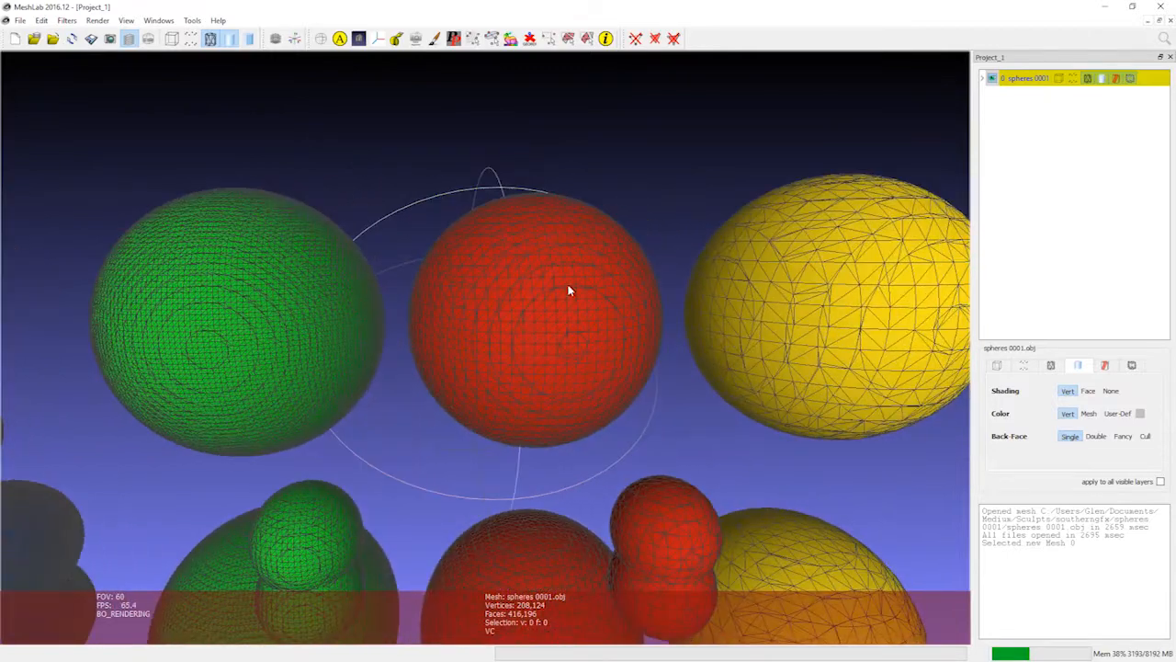
scroll(530, 268, down, 2)
scroll(530, 276, up, 4)
scroll(522, 267, down, 2)
drag(521, 263, 385, 347)
scroll(520, 266, up, 3)
scroll(520, 267, down, 3)
scroll(473, 295, down, 3)
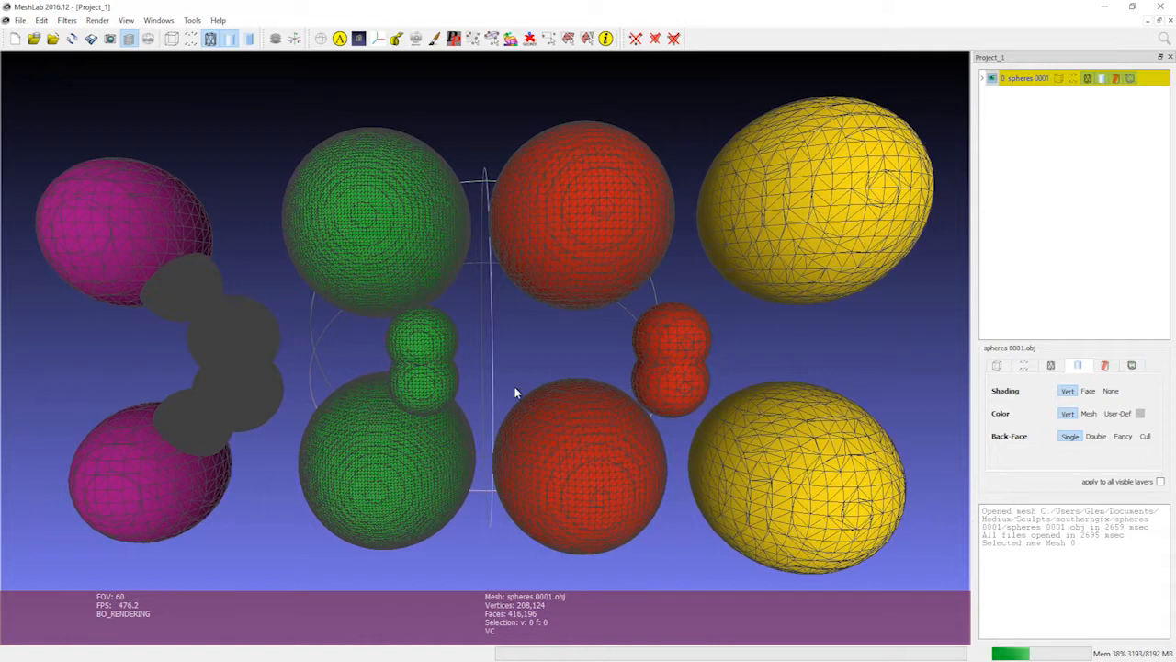
drag(494, 354, 456, 305)
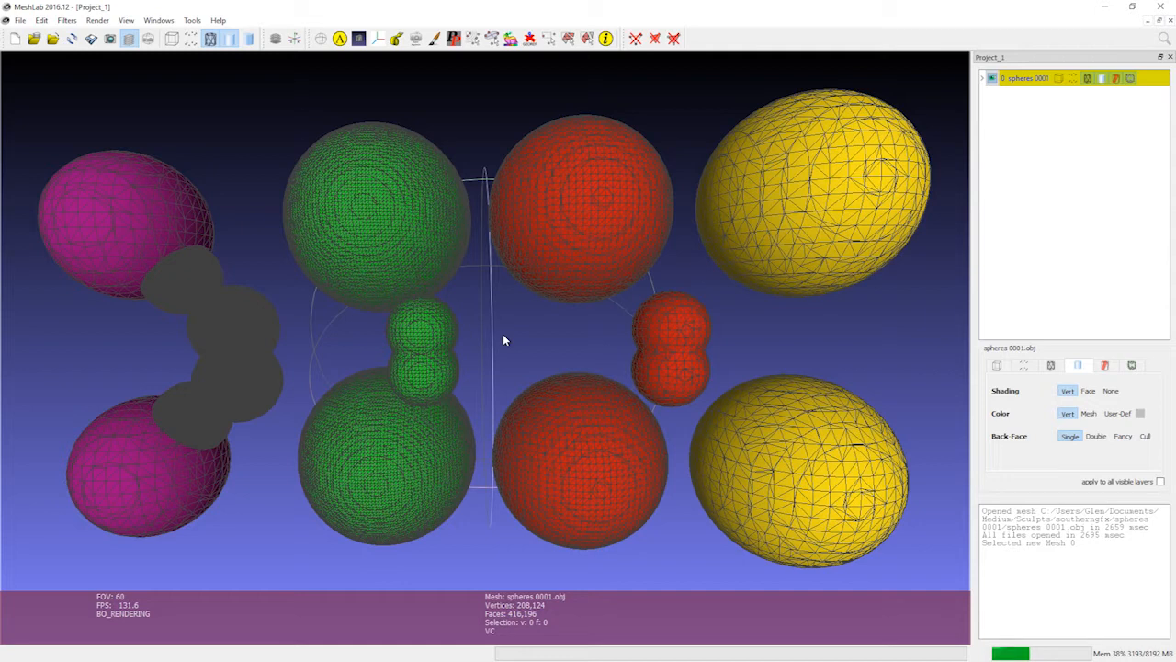
drag(419, 355, 483, 345)
drag(295, 257, 493, 316)
scroll(494, 316, down, 3)
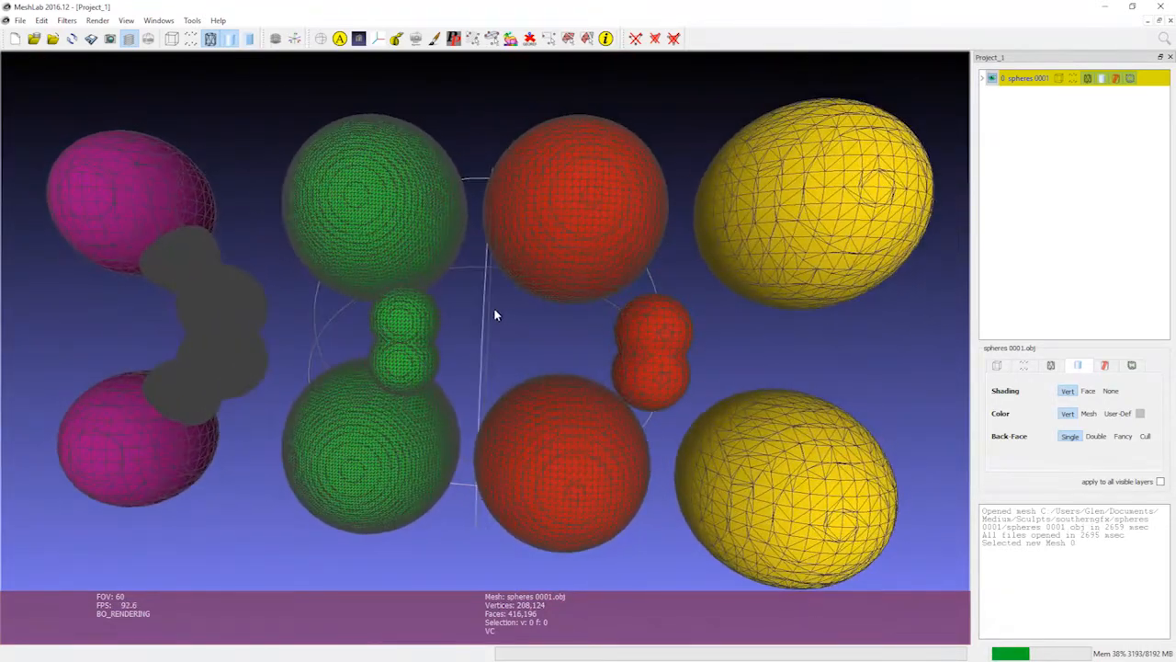
scroll(493, 316, up, 4)
scroll(492, 316, down, 4)
drag(488, 310, 517, 331)
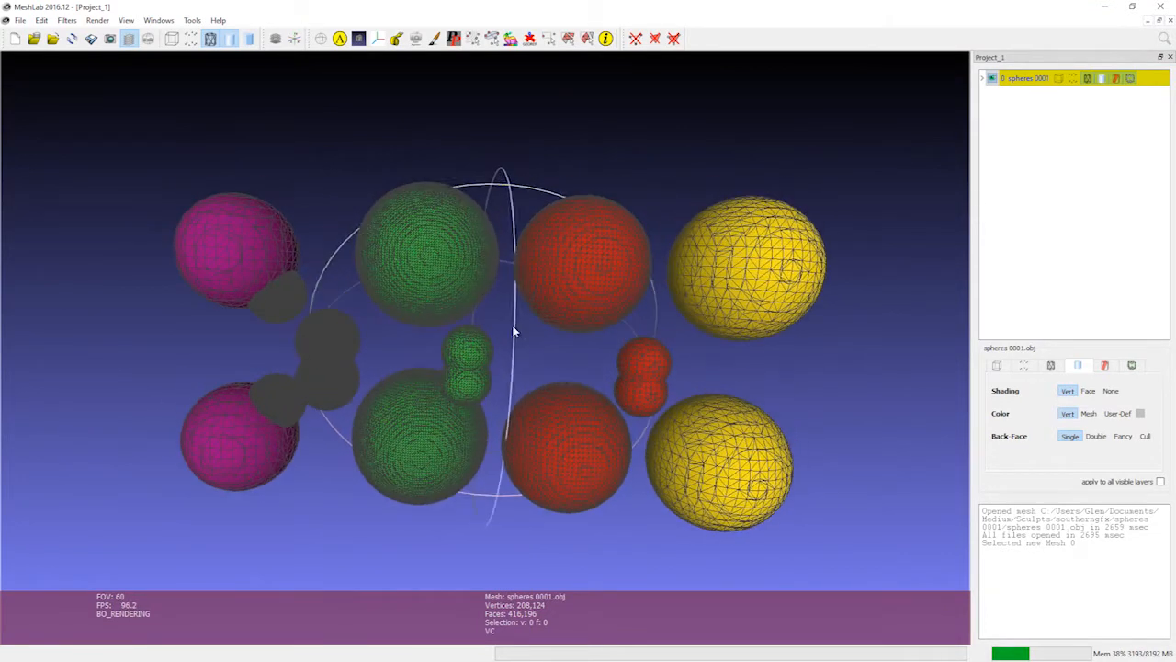
drag(472, 270, 508, 261)
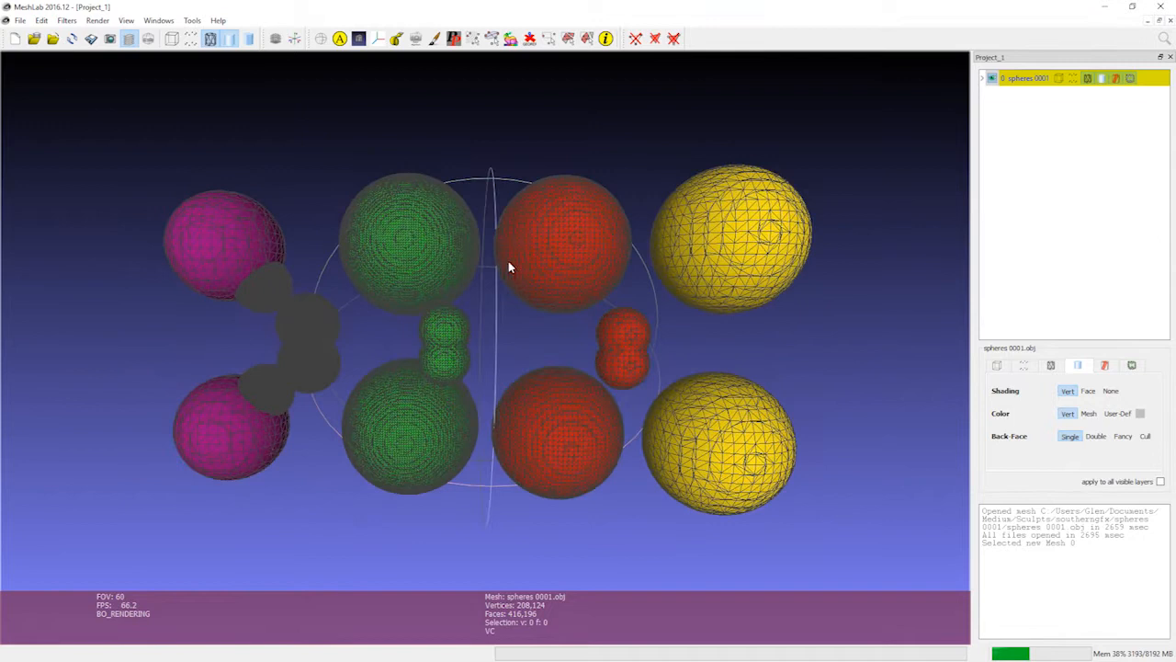
drag(506, 315, 519, 313)
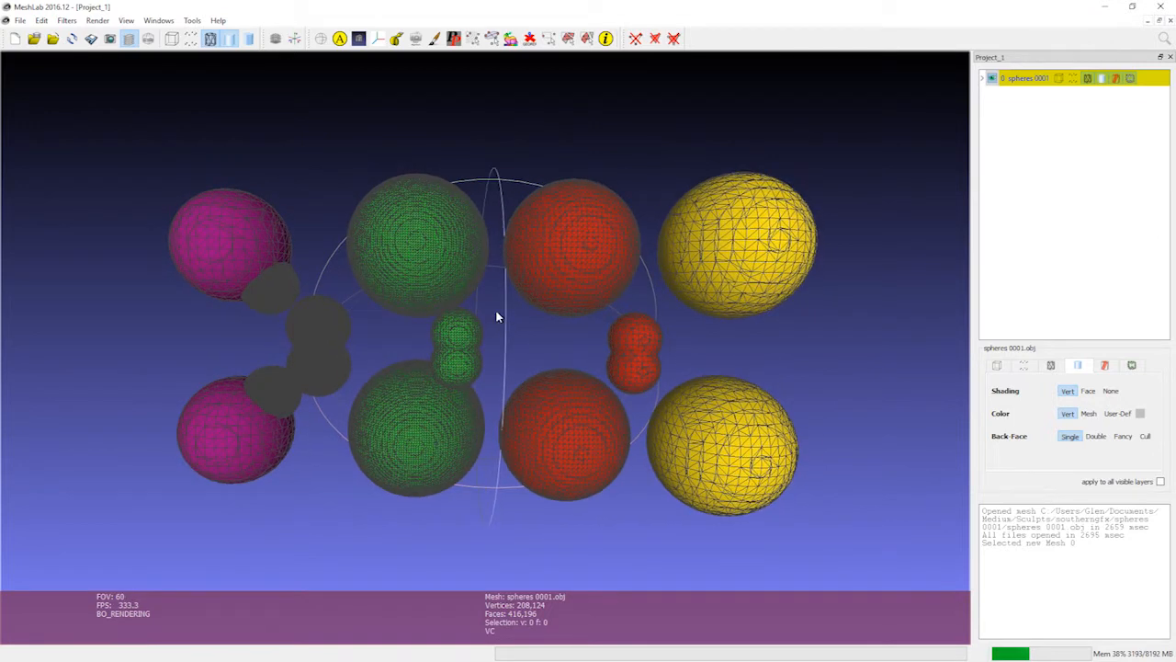
drag(106, 369, 109, 356)
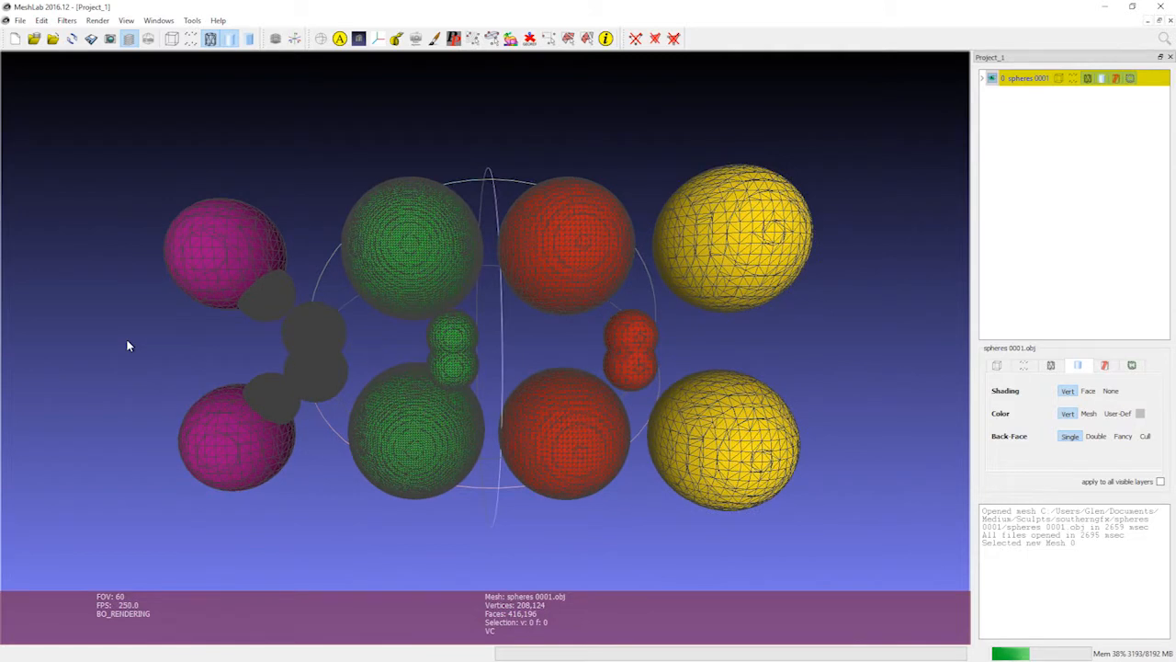
mouse_move(200, 337)
mouse_down()
mouse_move(215, 349)
mouse_move(208, 315)
mouse_up()
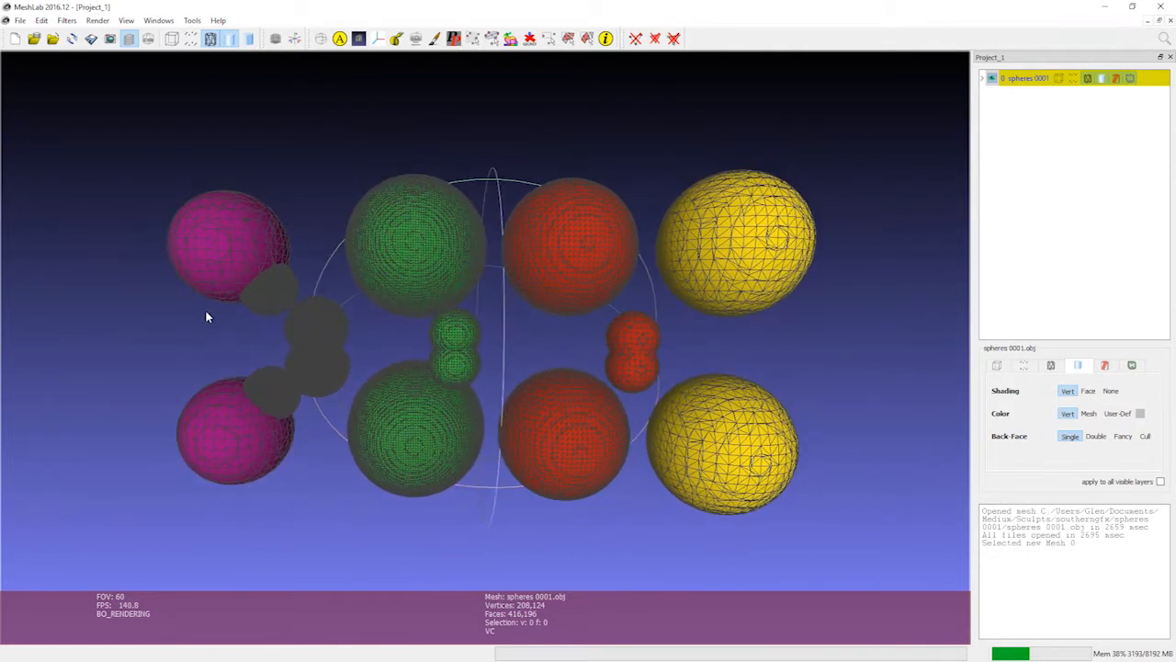
Step: Apply the Trivial Per-Triangle parametrization to the spheres mesh with a texture dimension of 4096 px and the Space-optimizing method
click(68, 20)
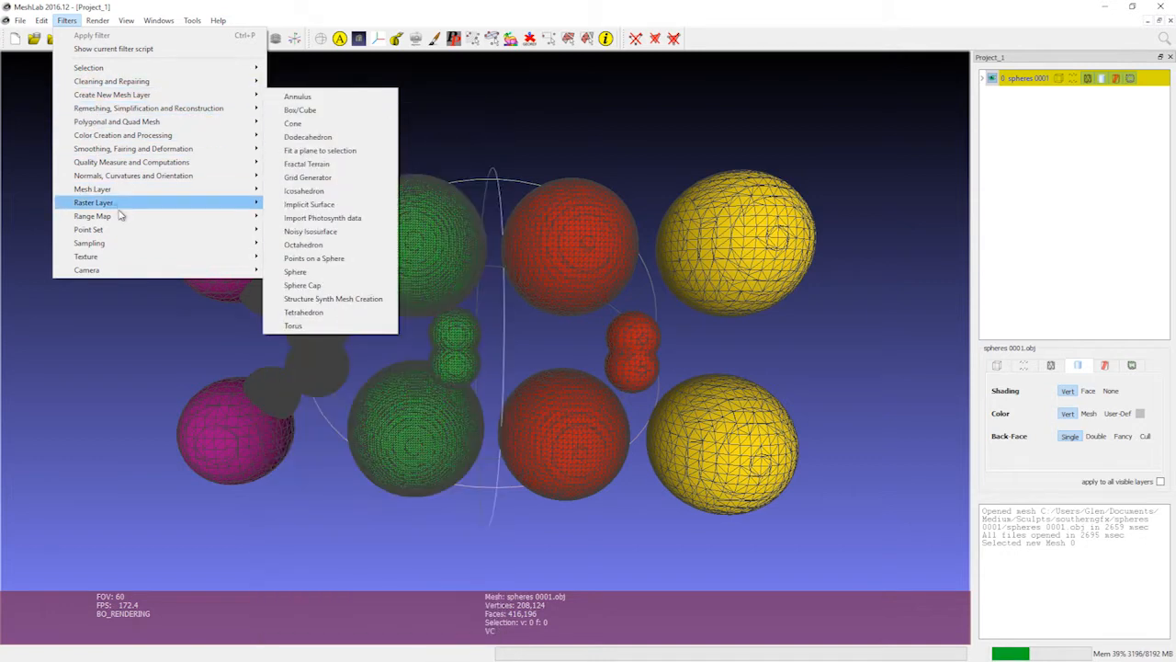
mouse_move(107, 242)
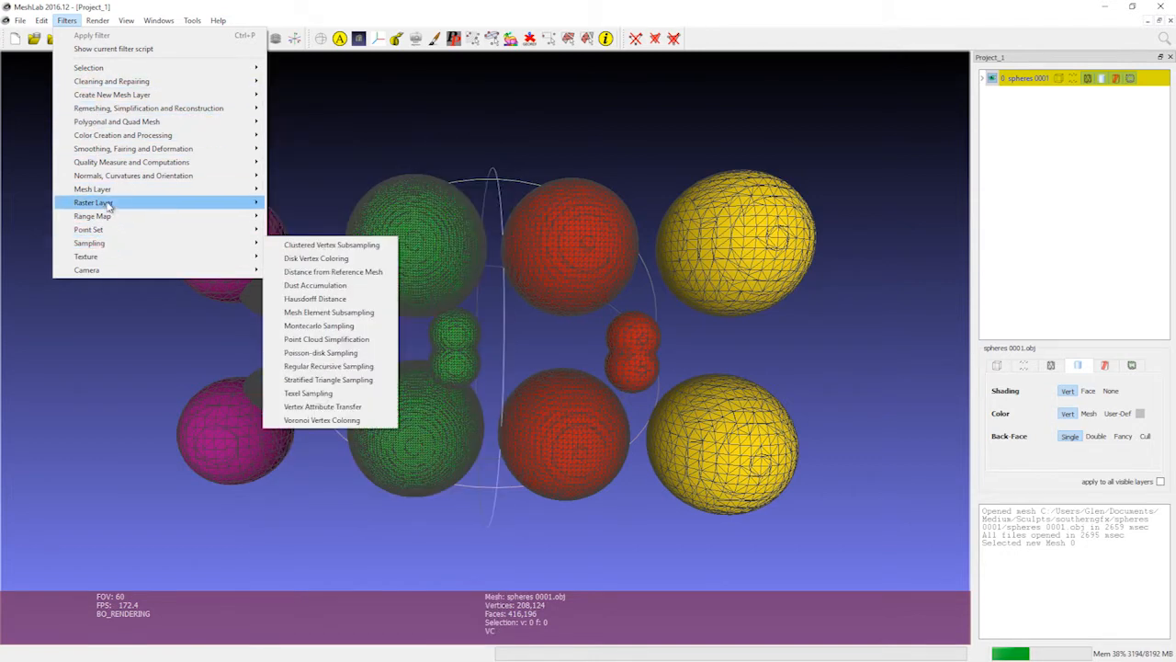
mouse_move(215, 255)
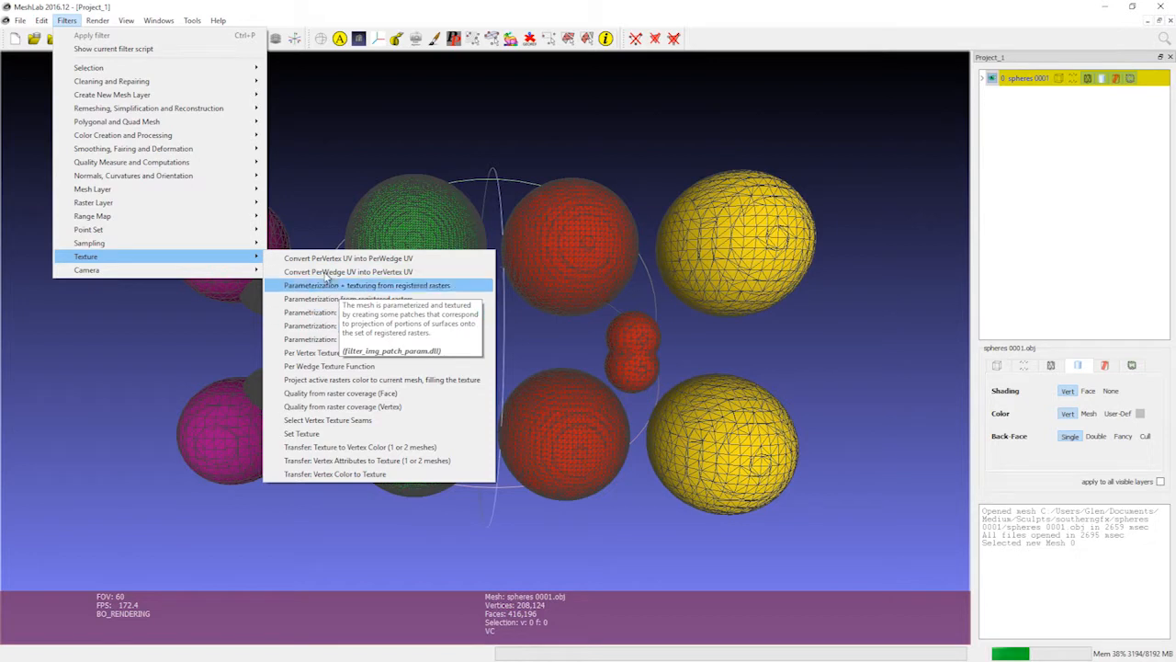
click(333, 326)
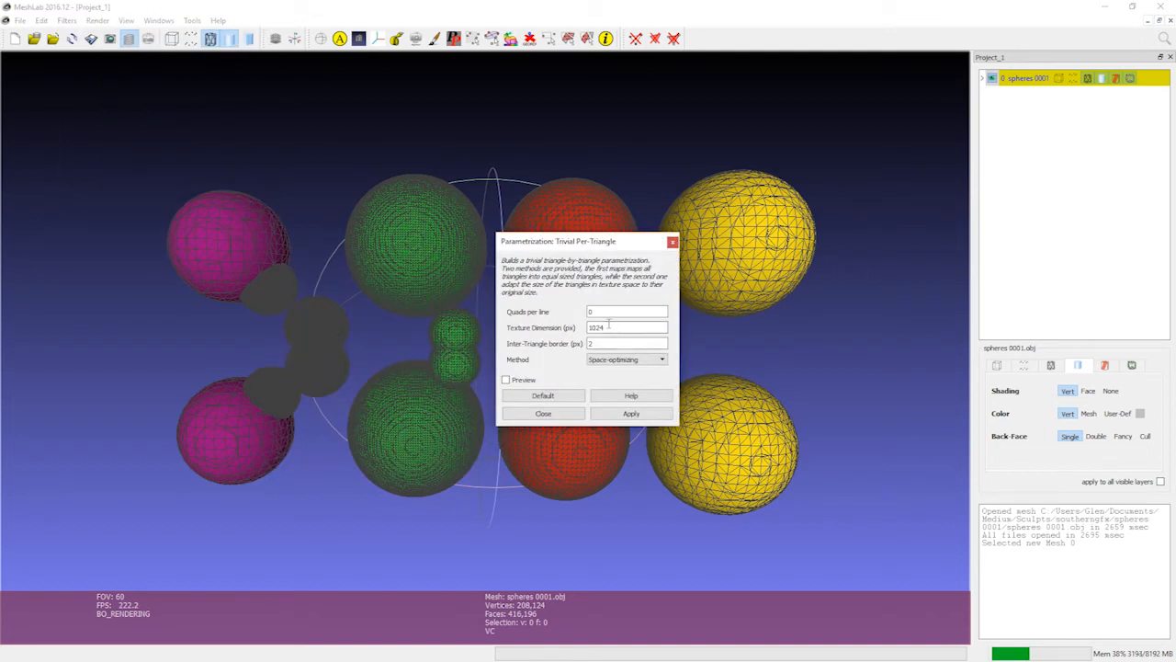
double_click(609, 326)
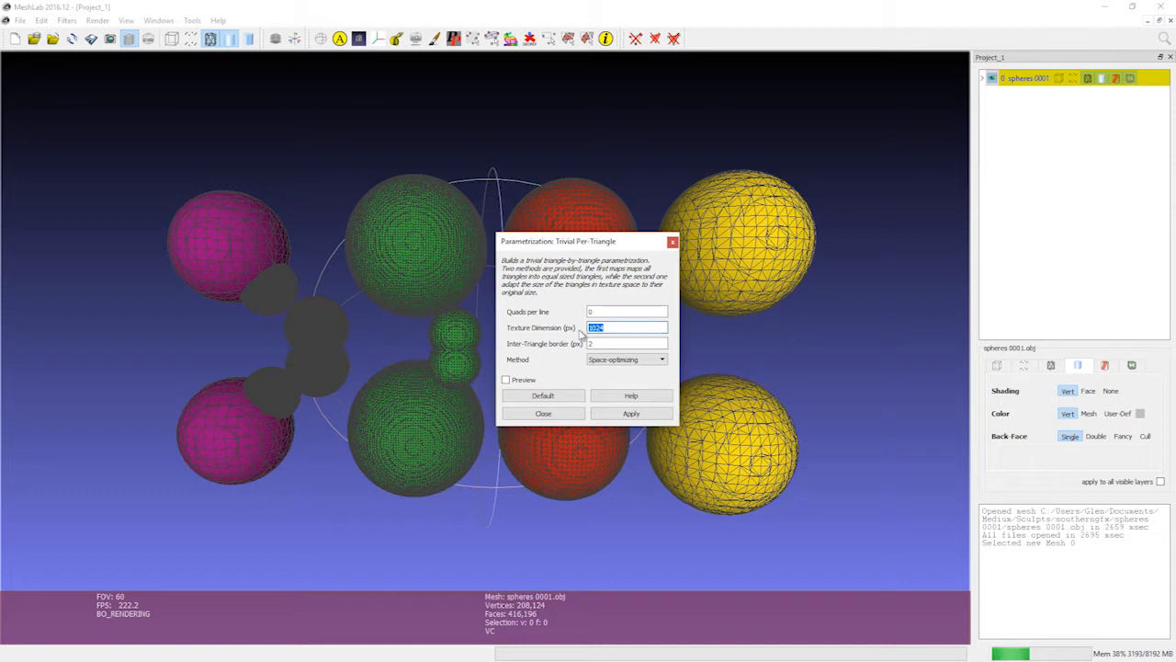
text(40)
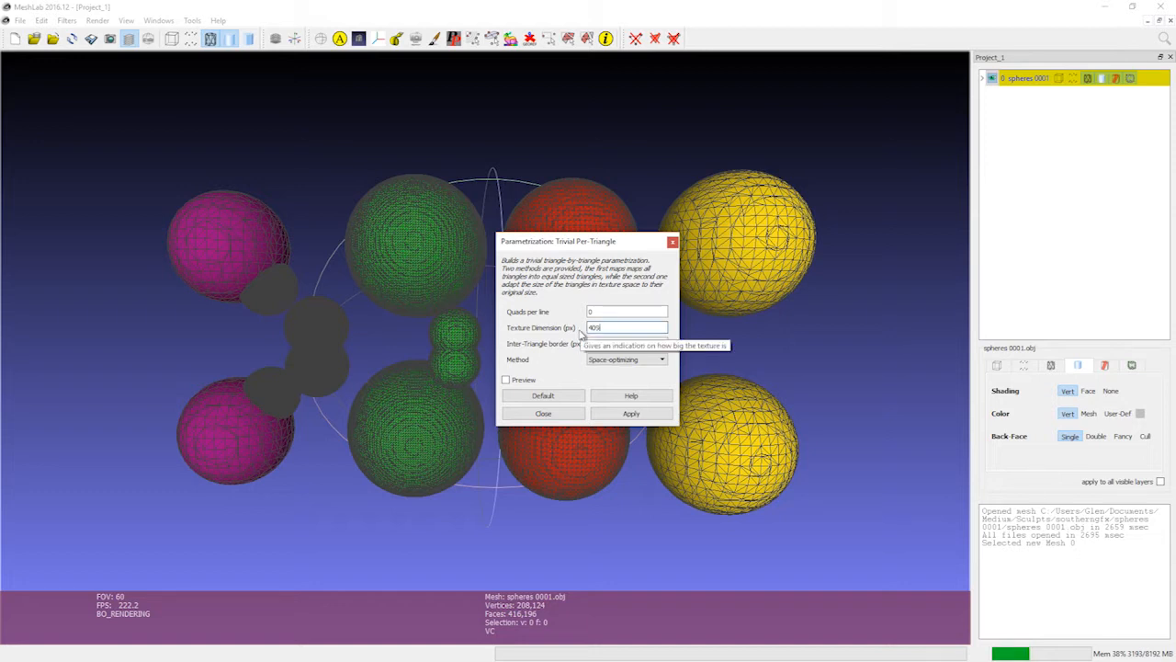
text(96)
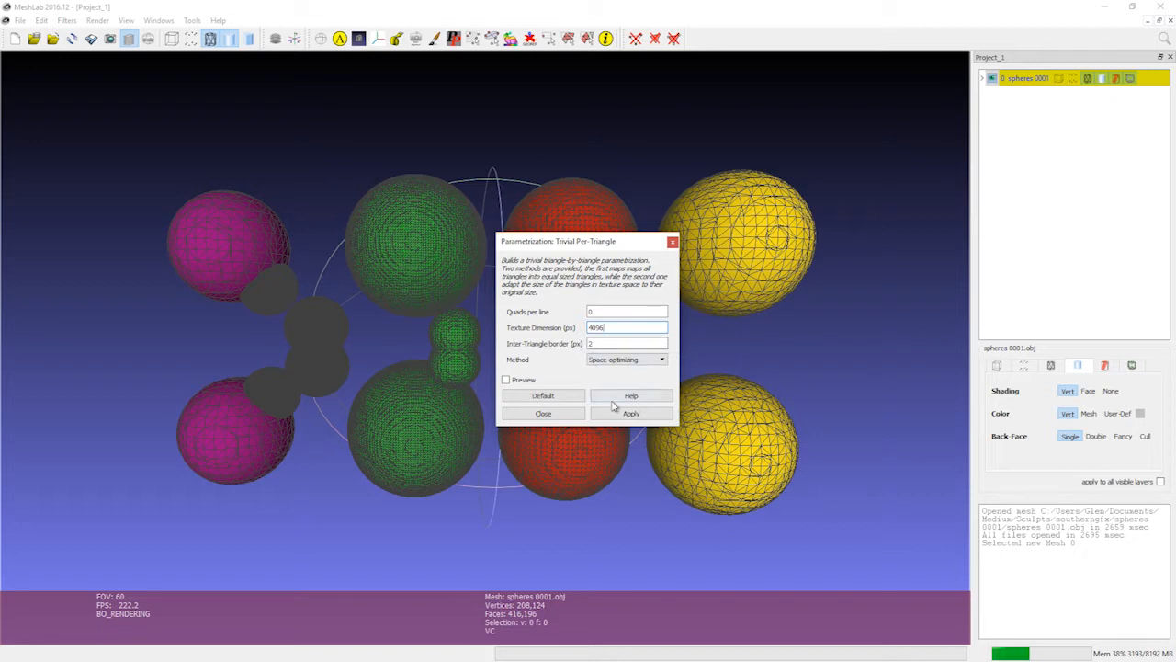
click(1100, 581)
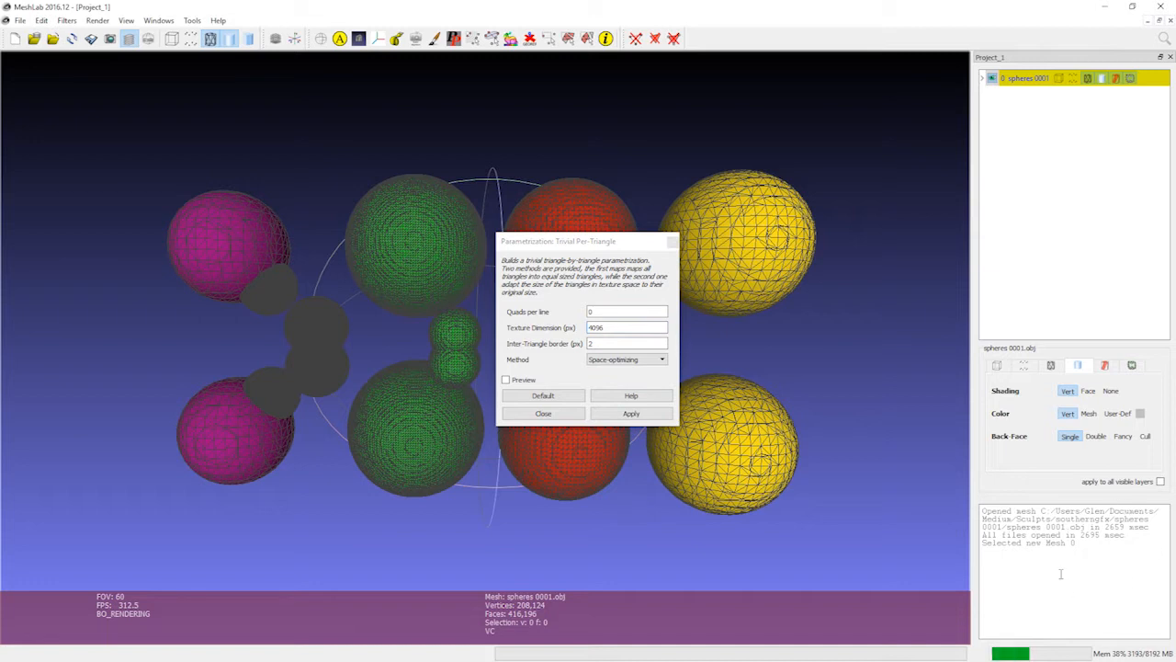
click(631, 413)
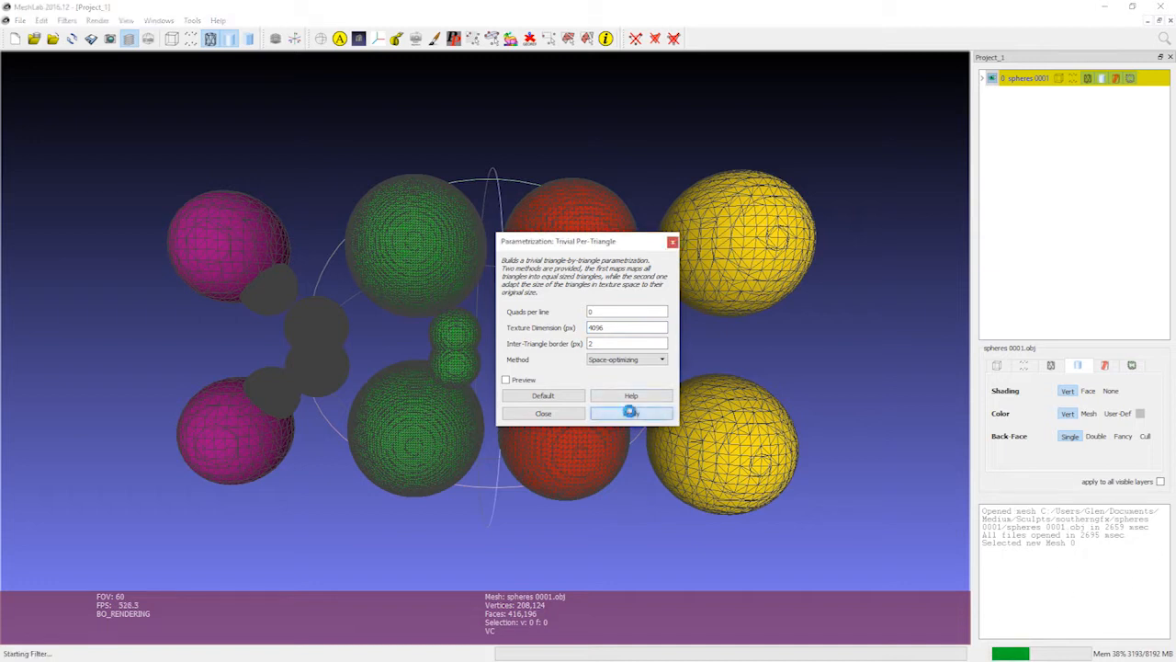
Step: Close the settings of the Trivial Per-Triangle parametrization filter
click(1022, 603)
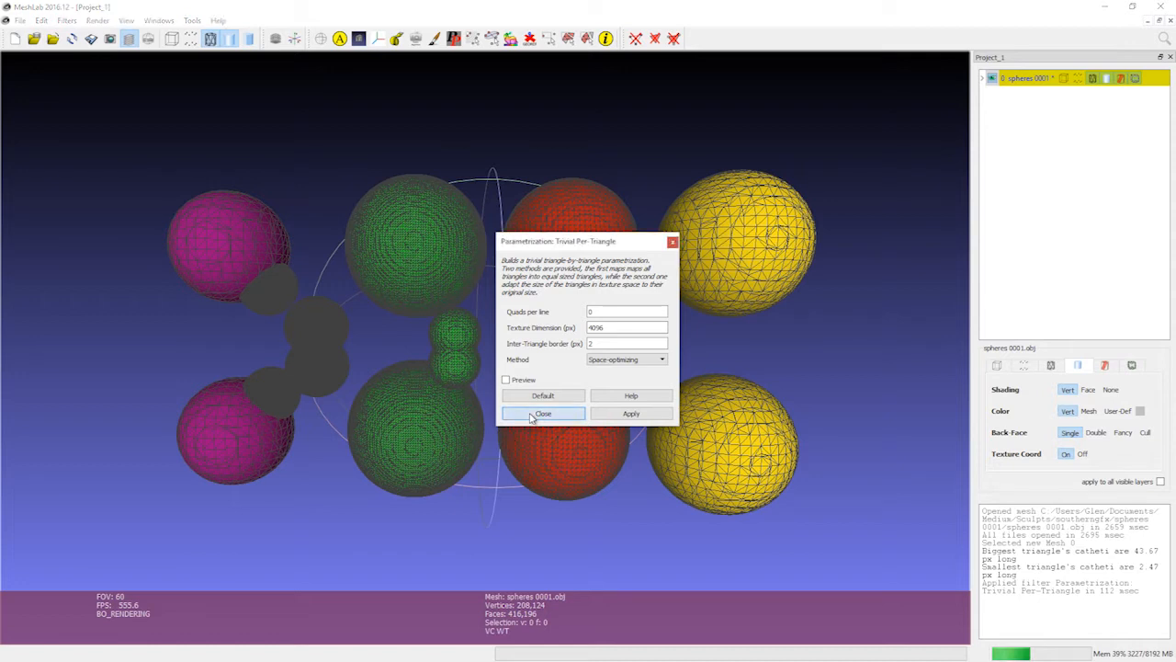
click(543, 413)
drag(541, 314, 424, 347)
mouse_move(385, 313)
mouse_down()
mouse_move(386, 349)
mouse_move(359, 336)
mouse_move(372, 346)
mouse_move(352, 346)
mouse_move(376, 328)
mouse_up()
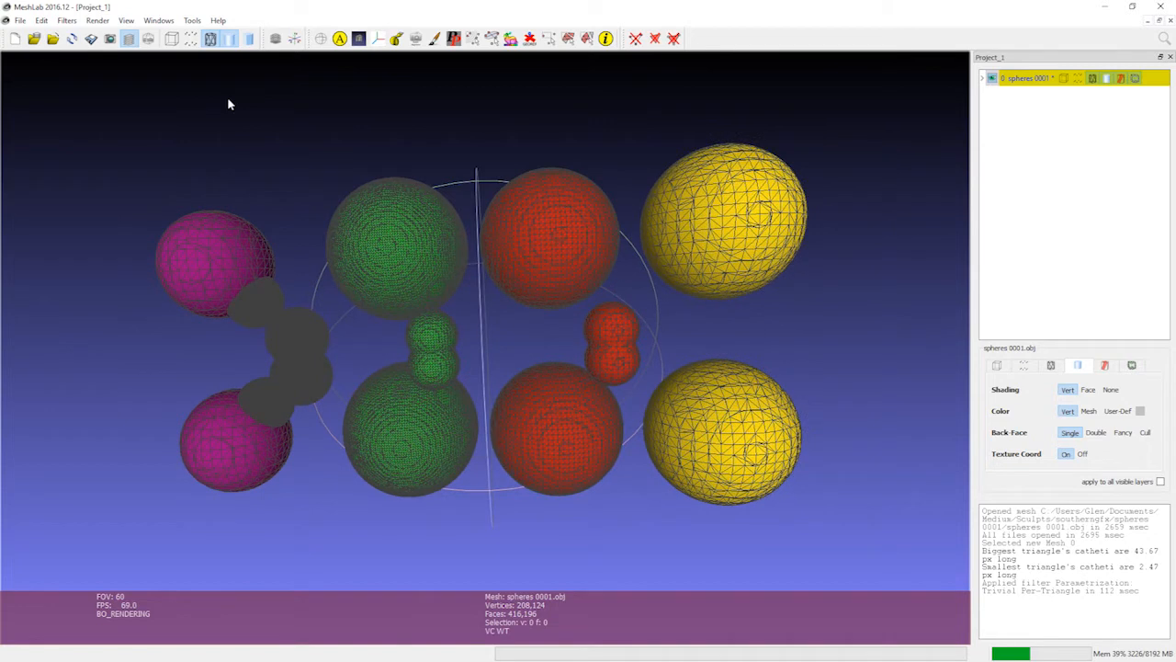
Step: Transfer the mesh's vertex color to the texture spheres 0001_tex.png at 4096 x 4096 px, with Assign Texture enabled
click(68, 20)
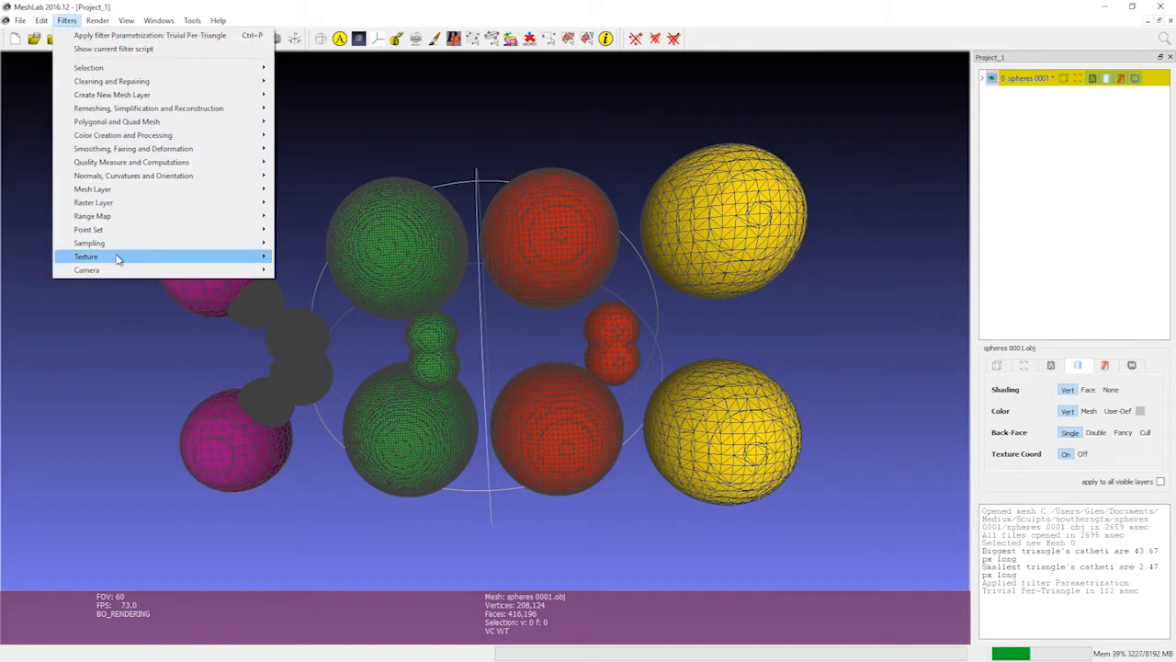
mouse_move(261, 258)
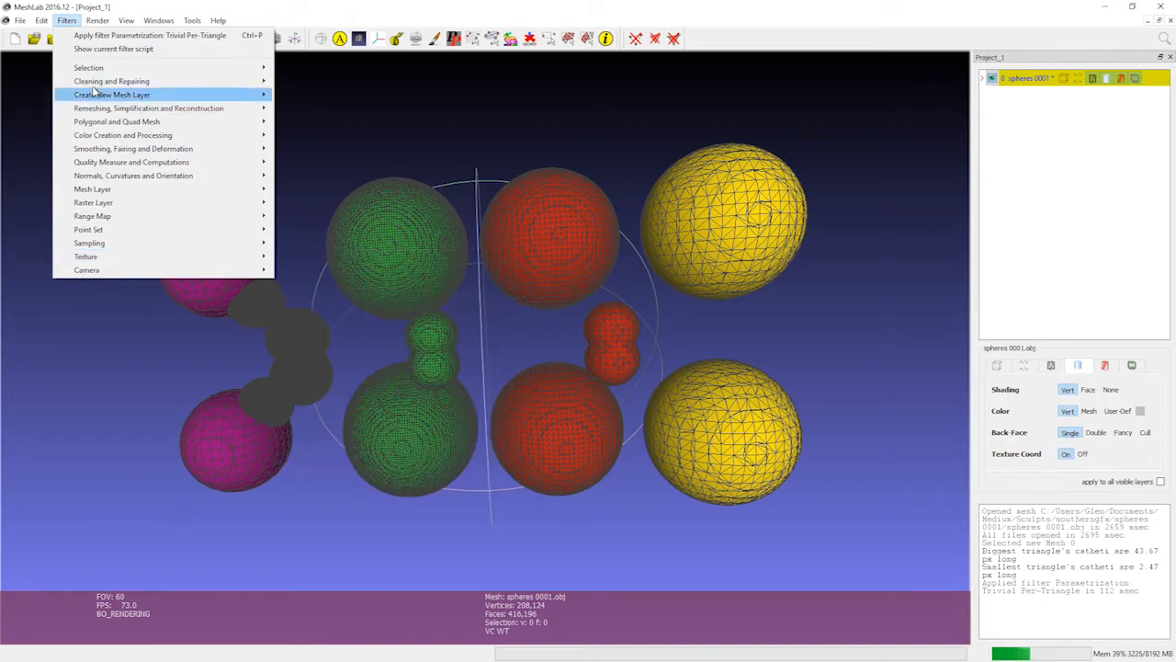
mouse_move(149, 258)
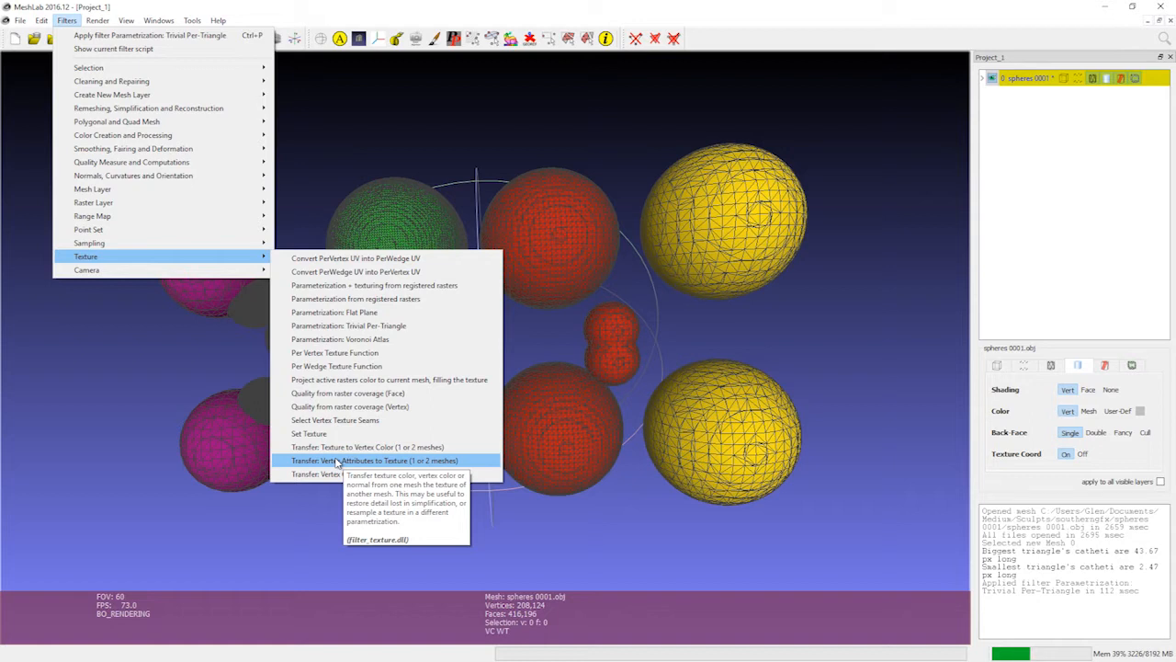
click(337, 460)
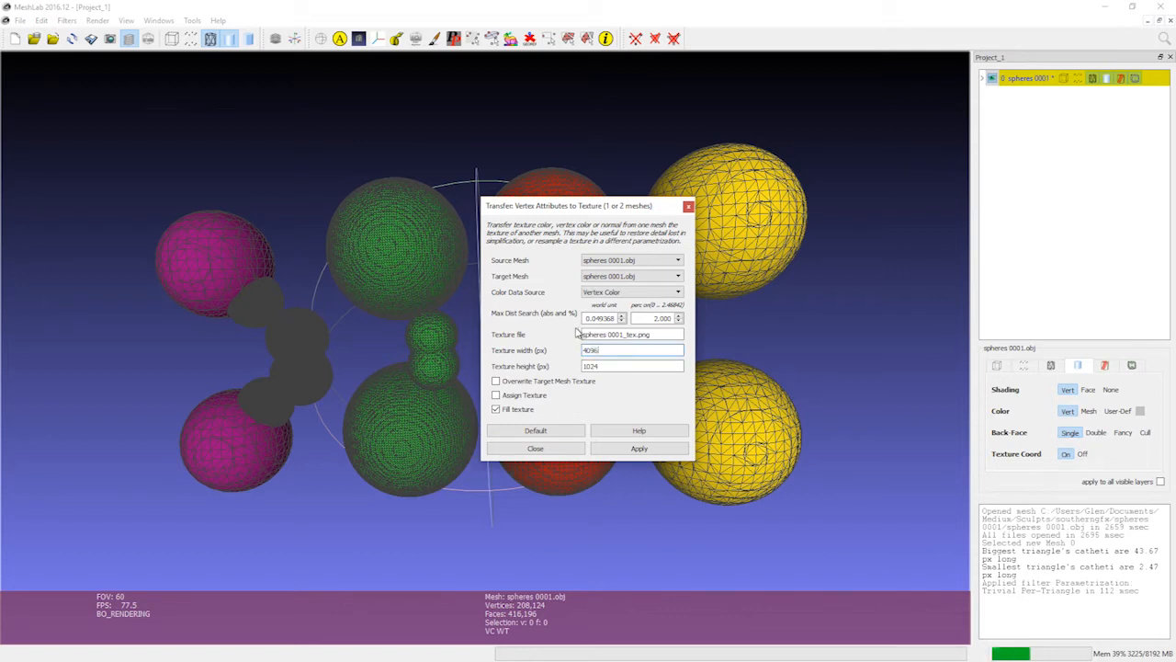
drag(599, 365, 546, 361)
text(4096)
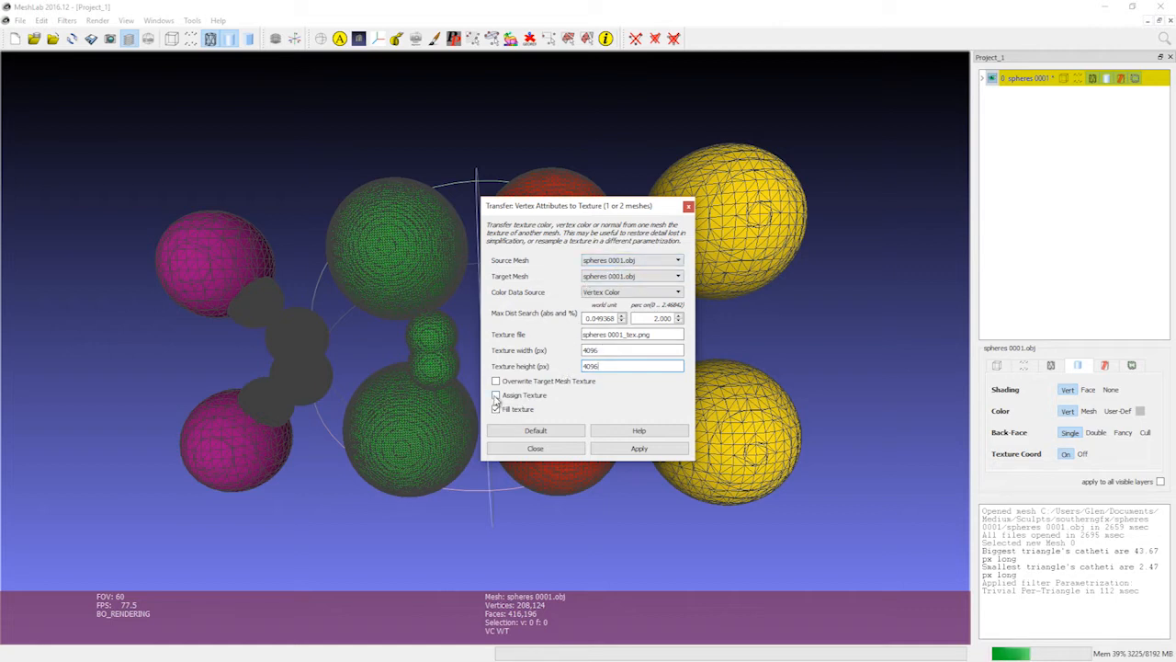
click(496, 396)
click(638, 449)
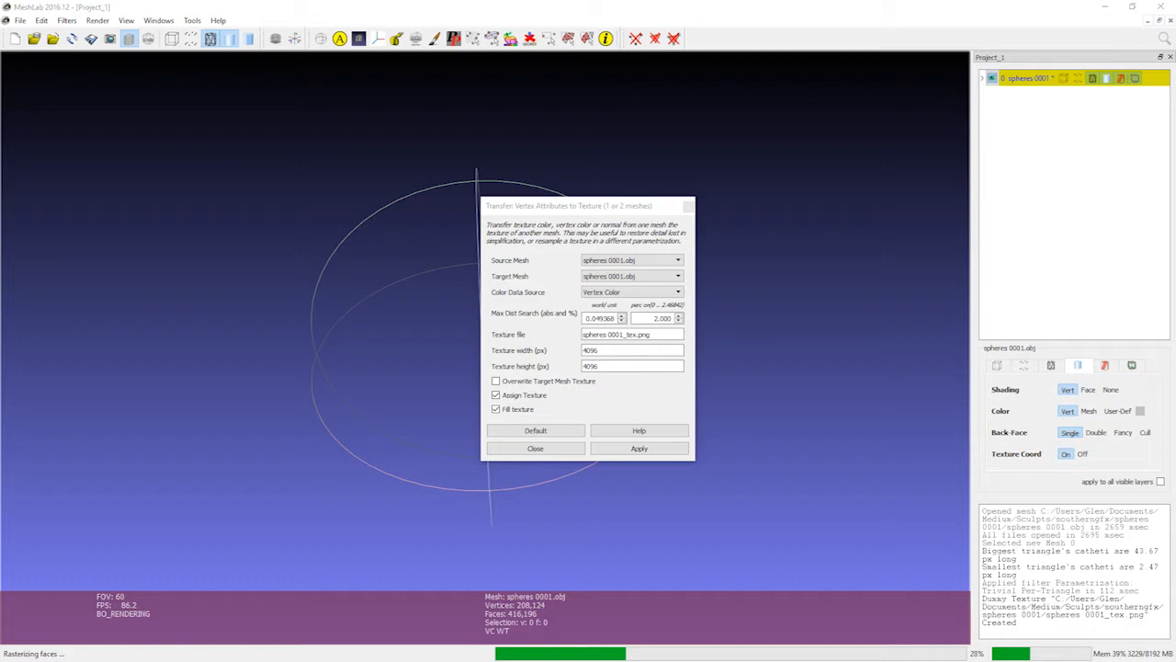
Step: Switch to File Explorer and open the spheres 0001 sculpt folder
drag(1175, 99, 470, 86)
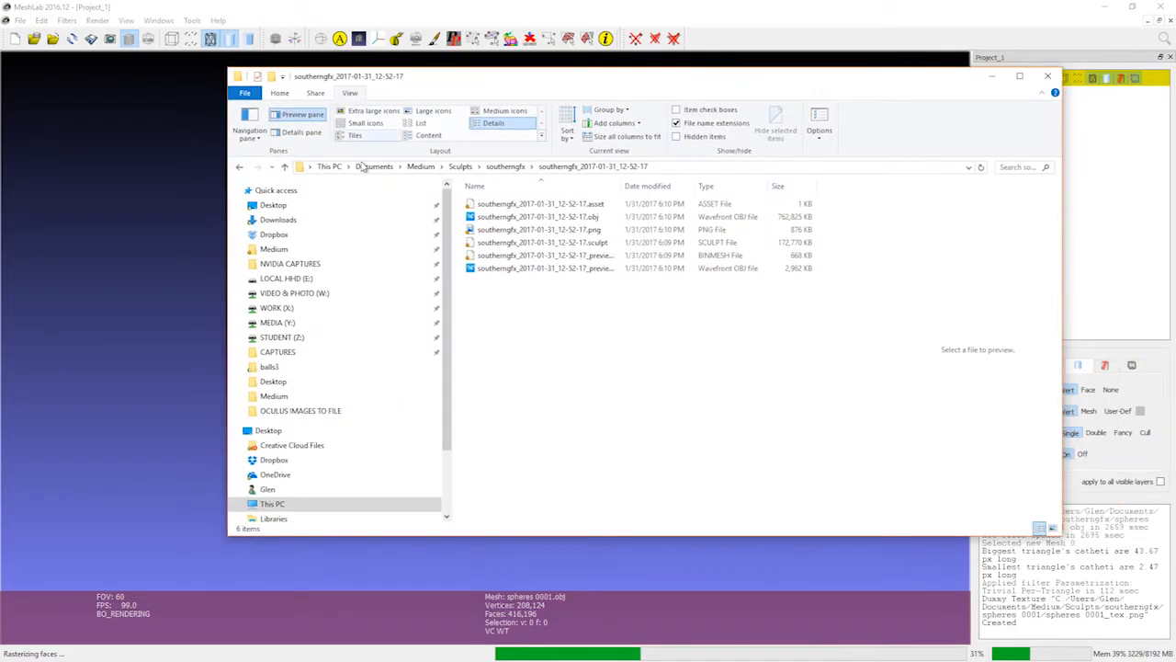
click(505, 166)
double_click(490, 204)
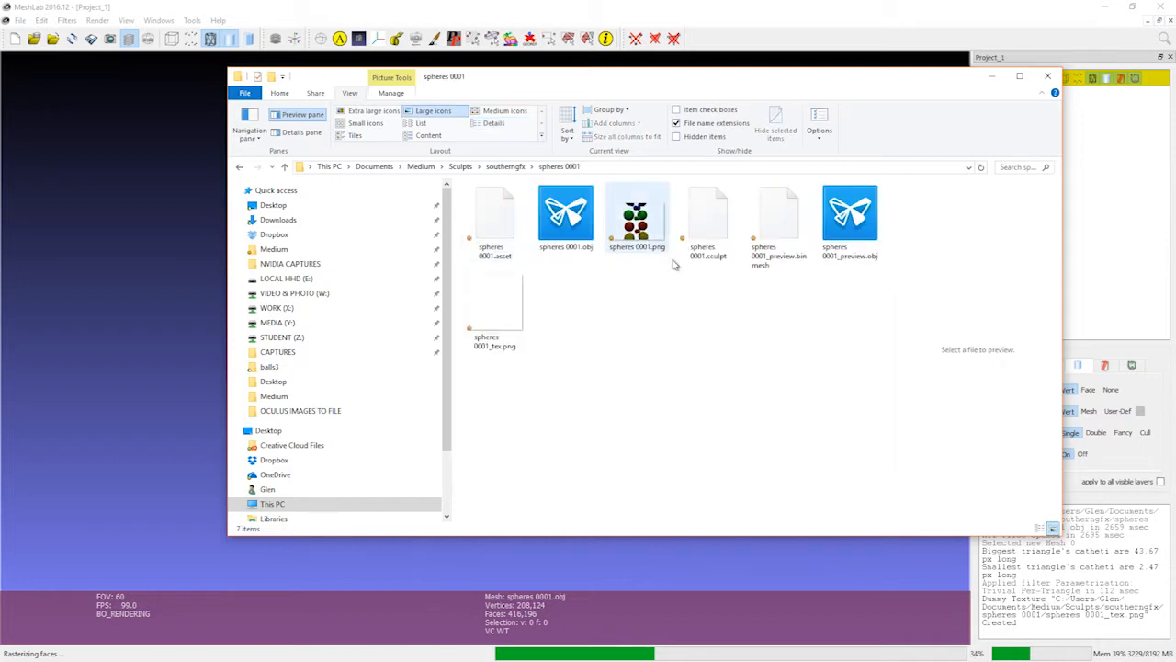
drag(607, 81, 549, 86)
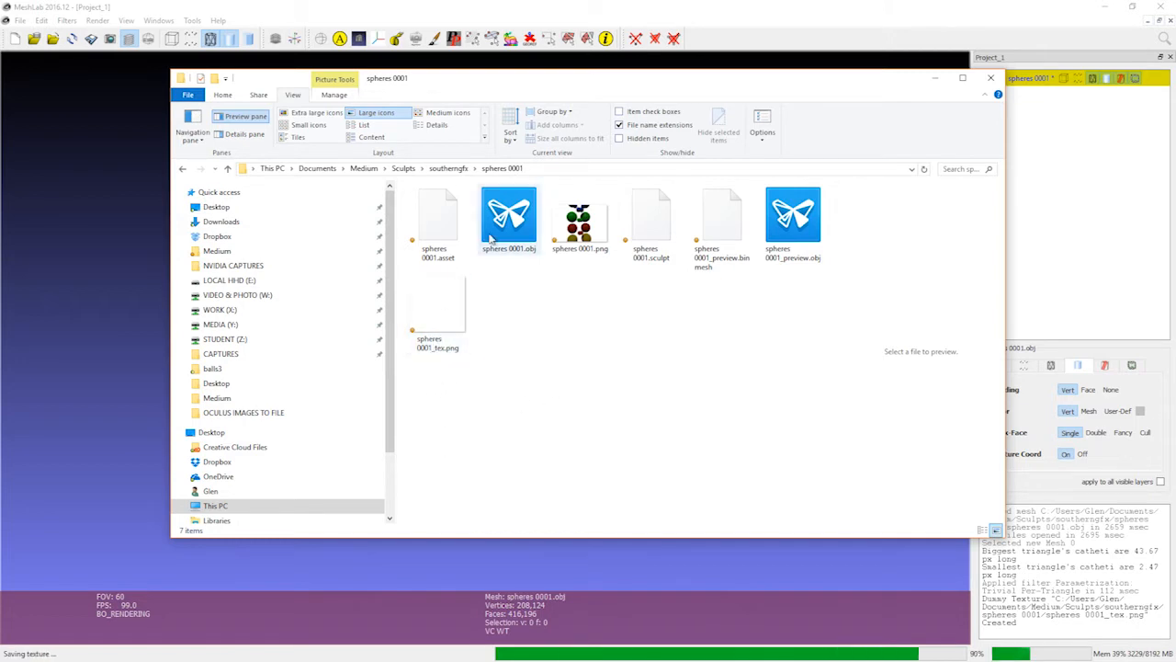
Step: Make a backup copy of spheres 0001.obj in the same folder
click(512, 217)
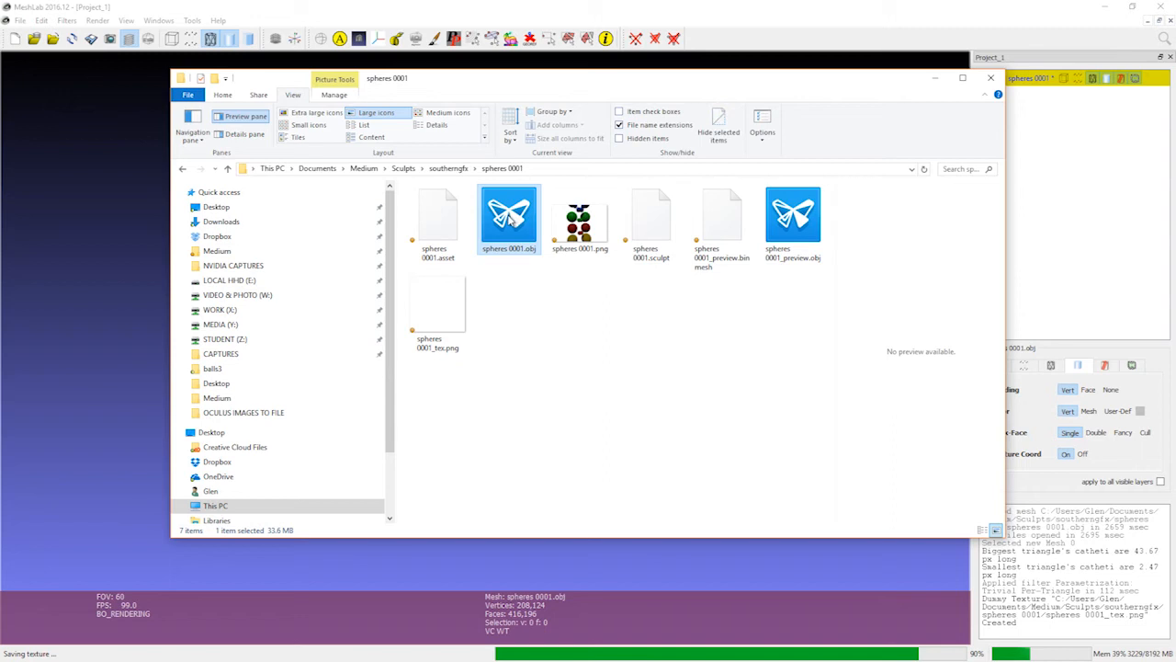
right_click(512, 217)
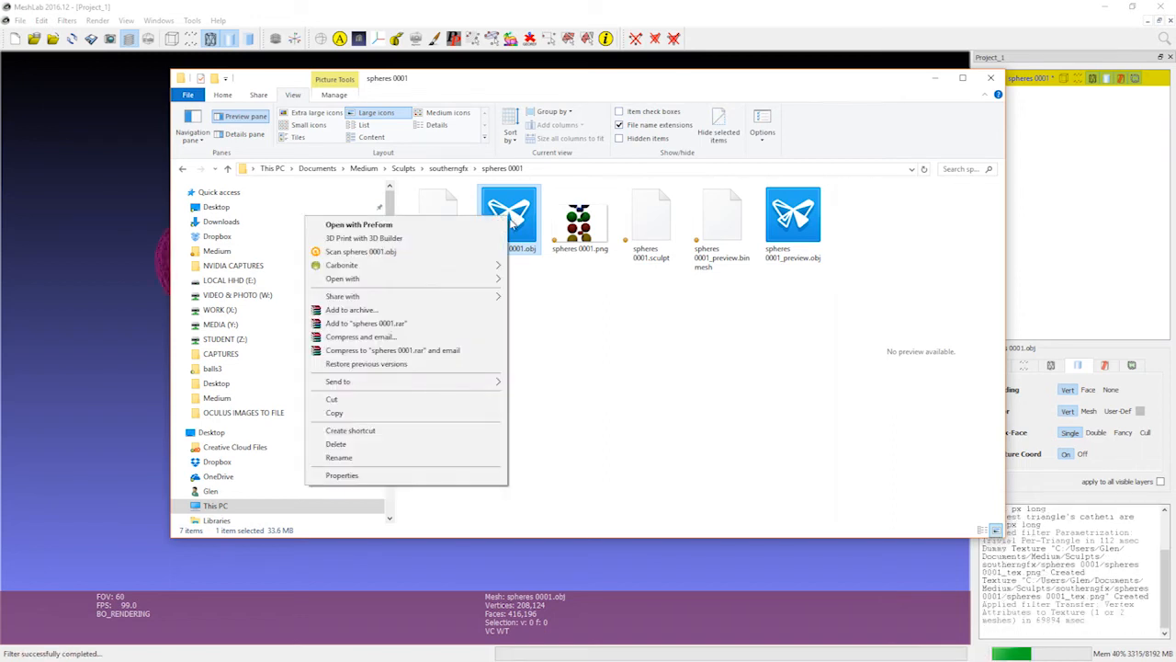
click(345, 413)
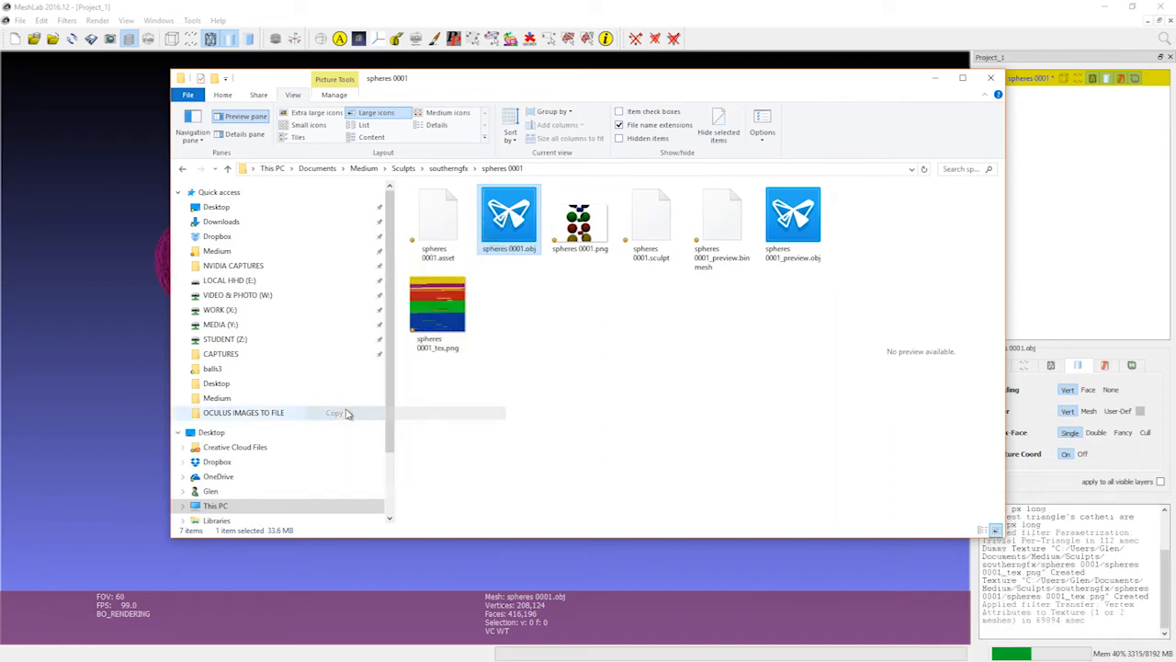
right_click(558, 314)
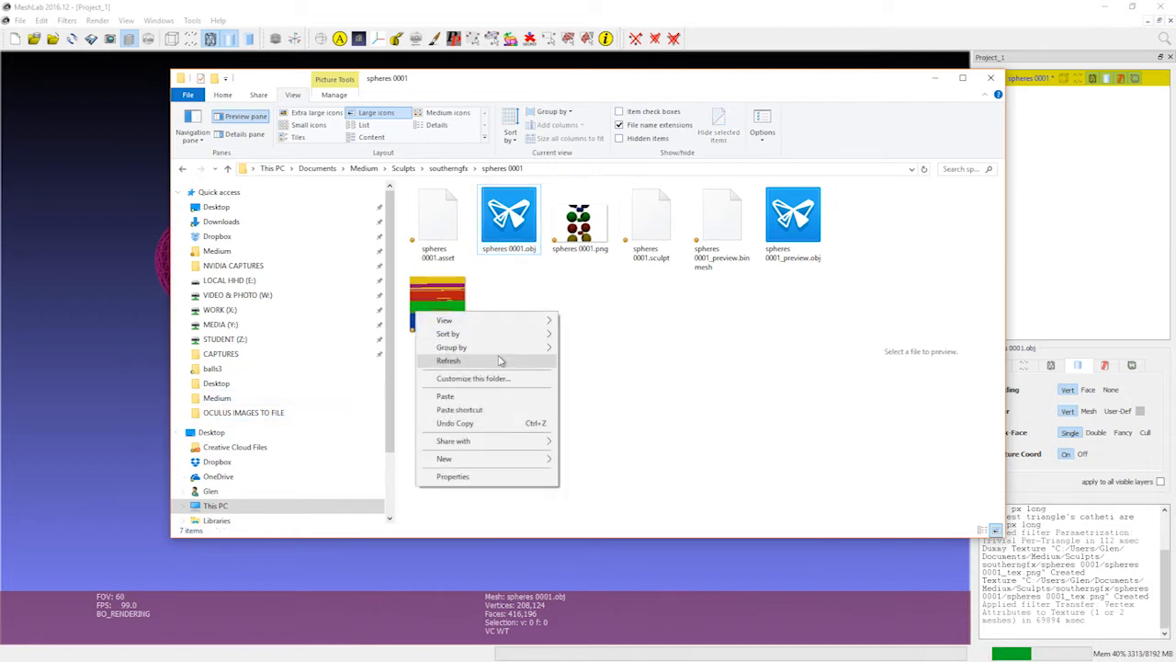
click(454, 396)
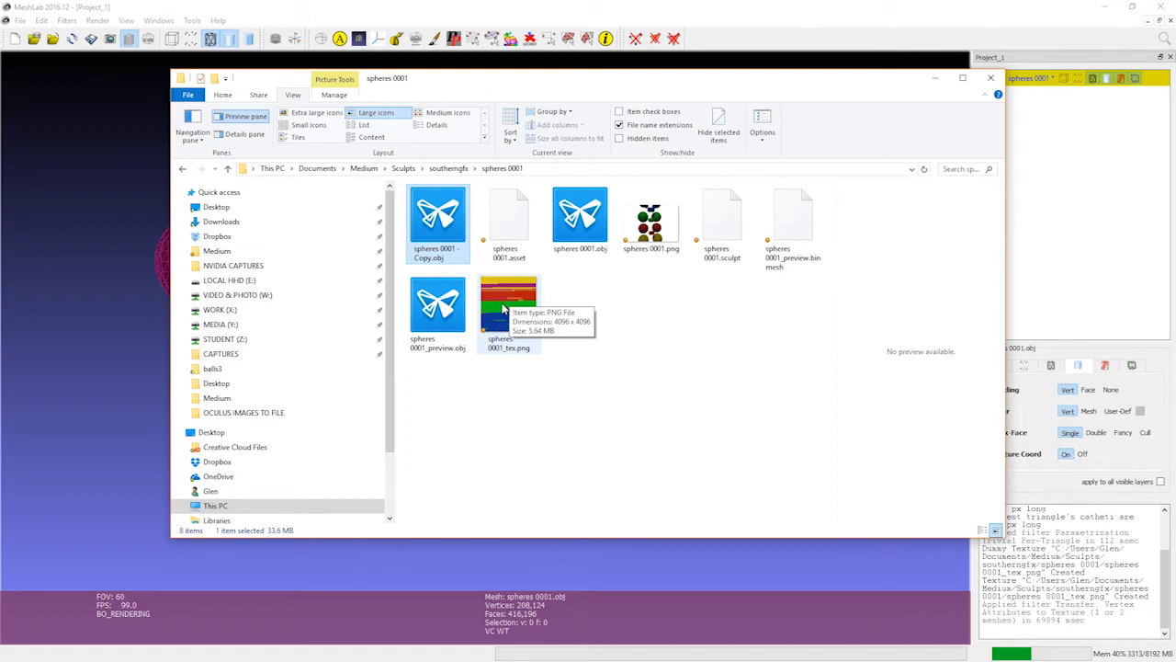
Step: Return to MeshLab and export the mesh to spheres 0001.obj with vertex color, vertex normals and wedge texture coordinates
click(935, 78)
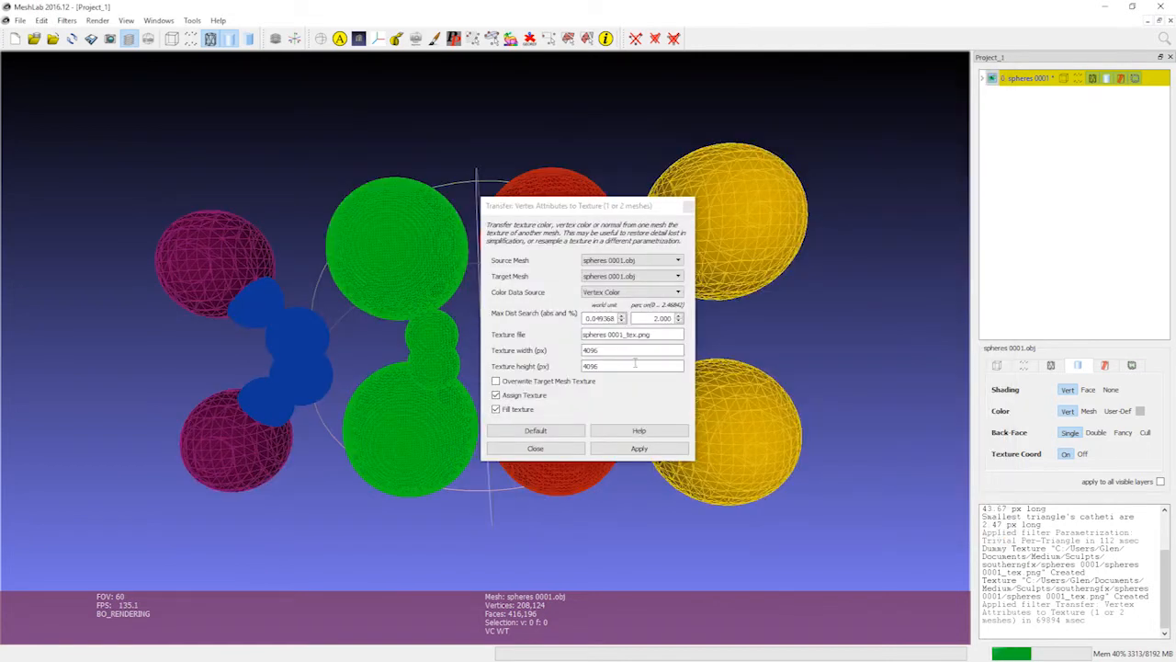
click(538, 449)
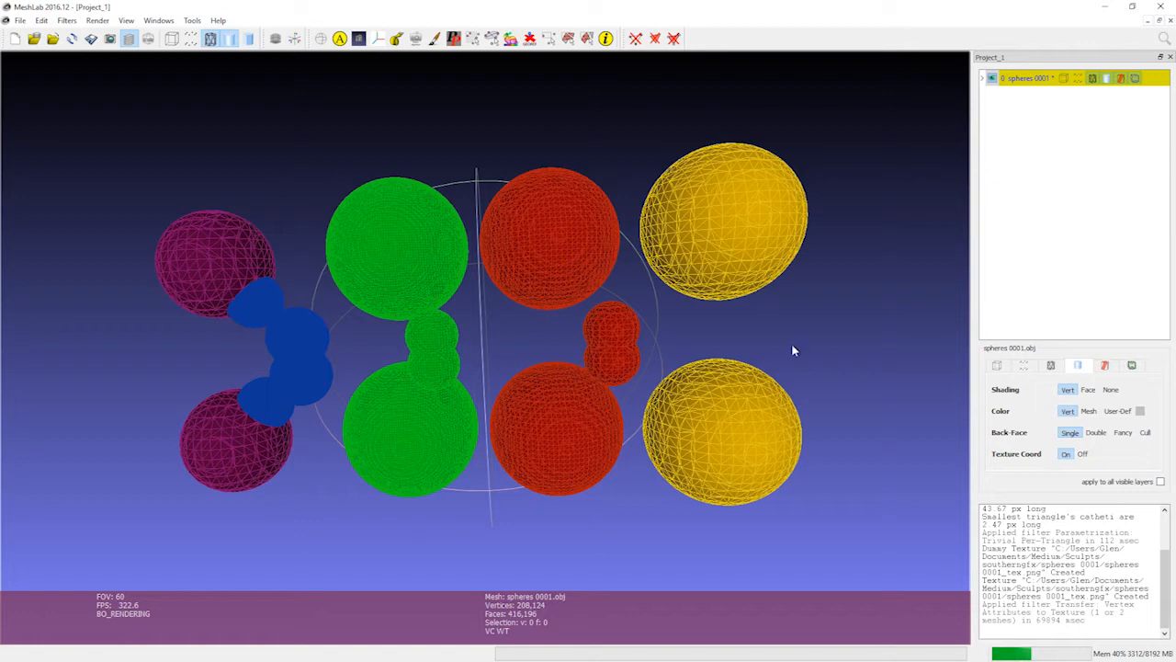
click(19, 20)
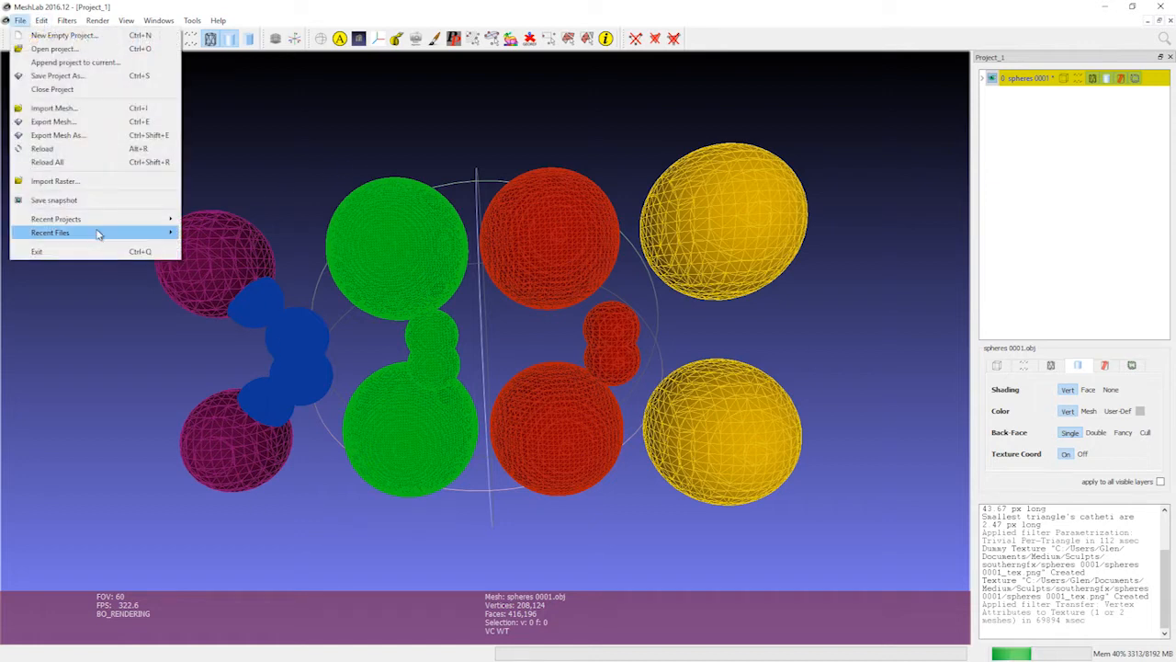
click(50, 122)
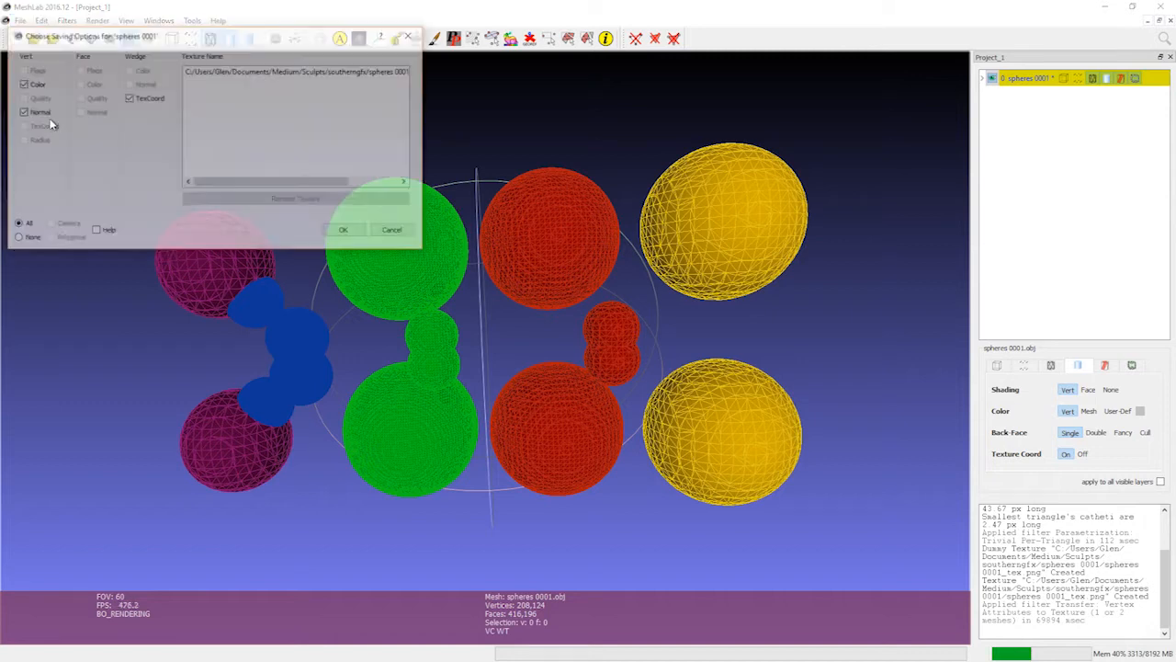
click(348, 229)
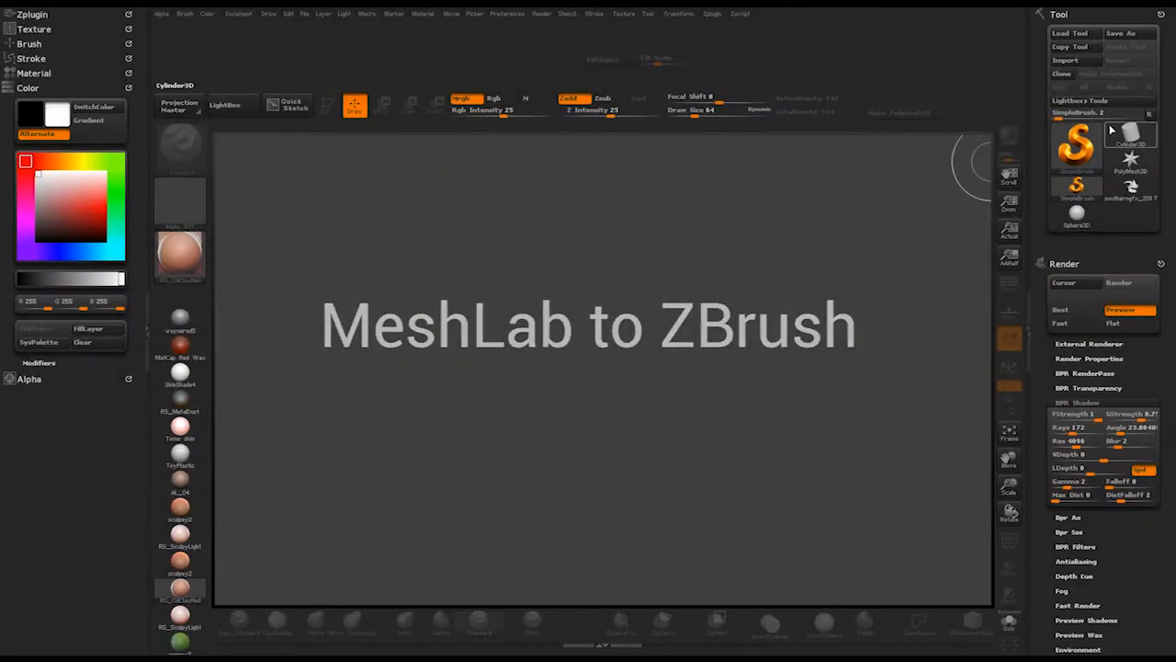
Step: In ZBrush, import spheres 0001.obj from the spheres 0001 folder
click(1065, 60)
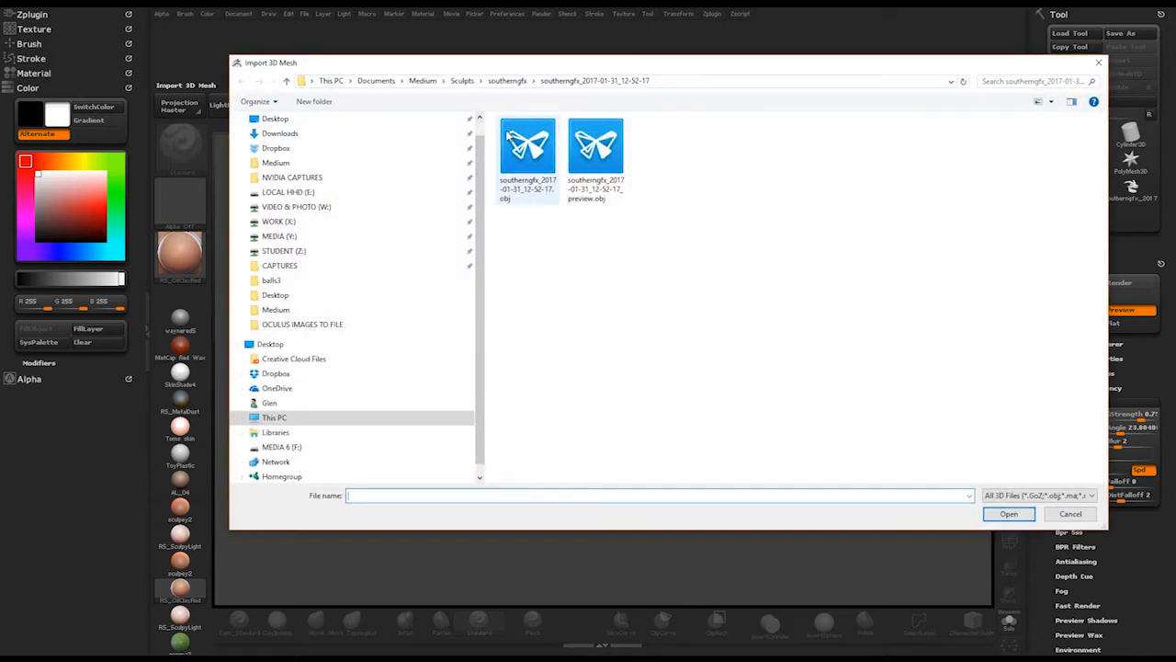
click(510, 81)
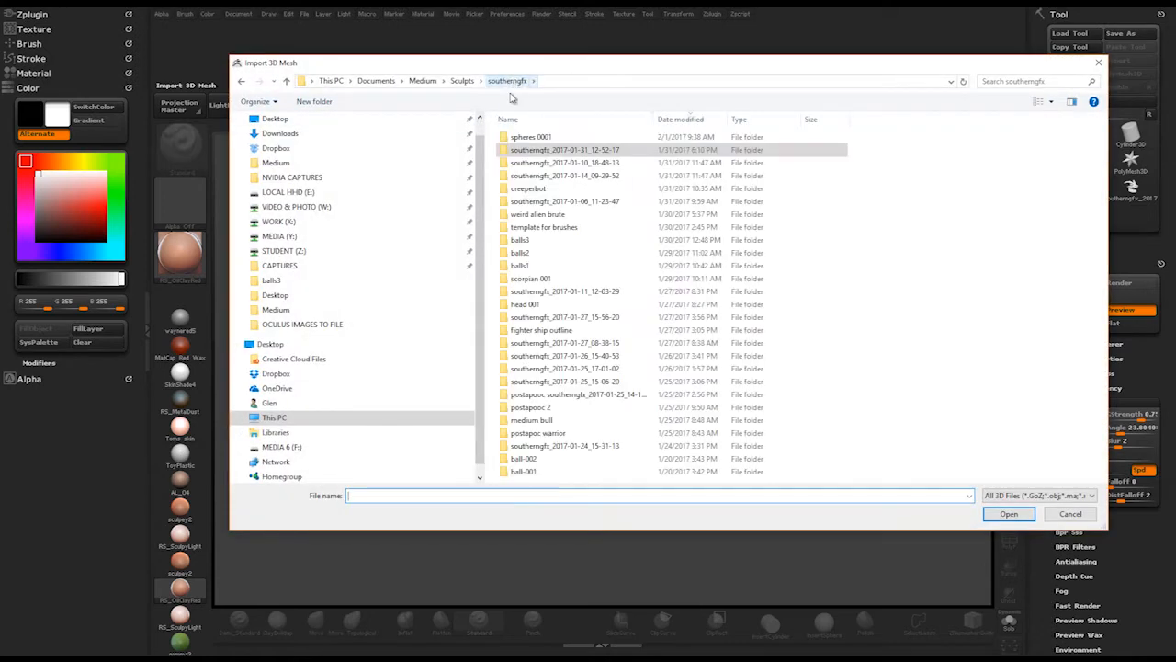
double_click(530, 137)
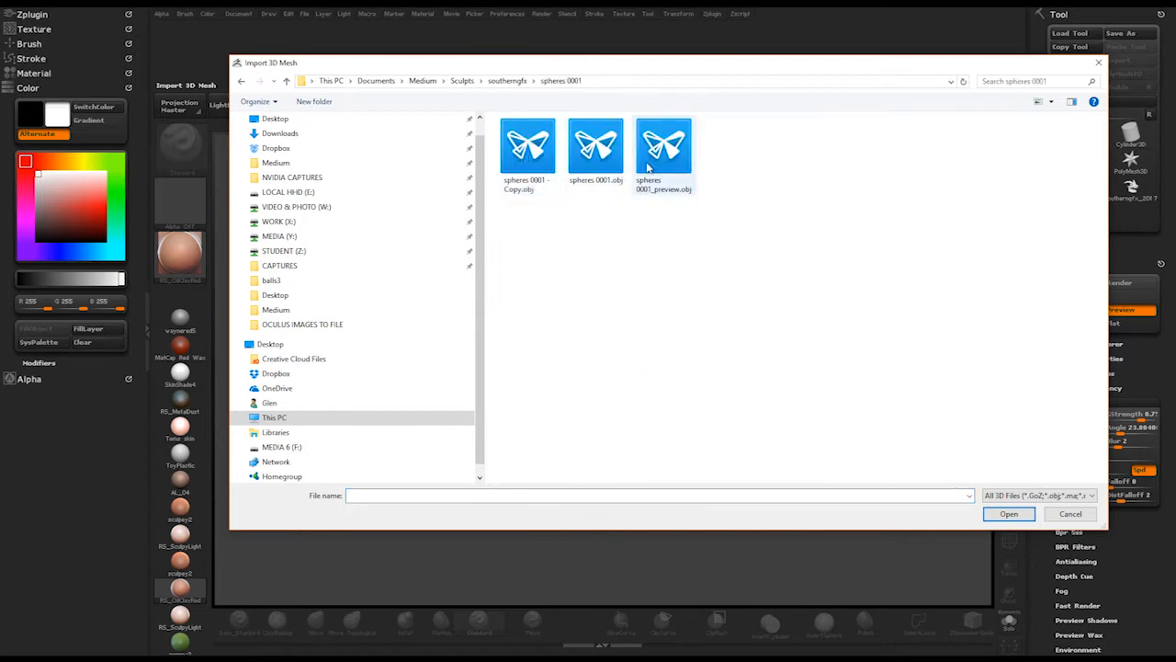
click(606, 156)
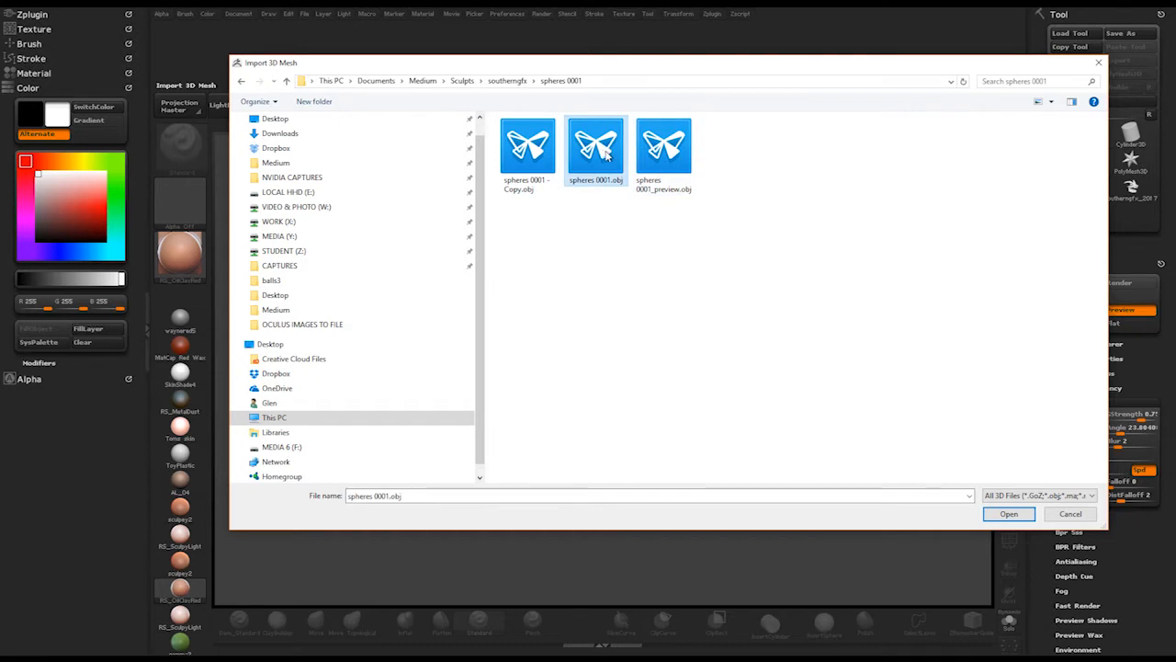
double_click(595, 152)
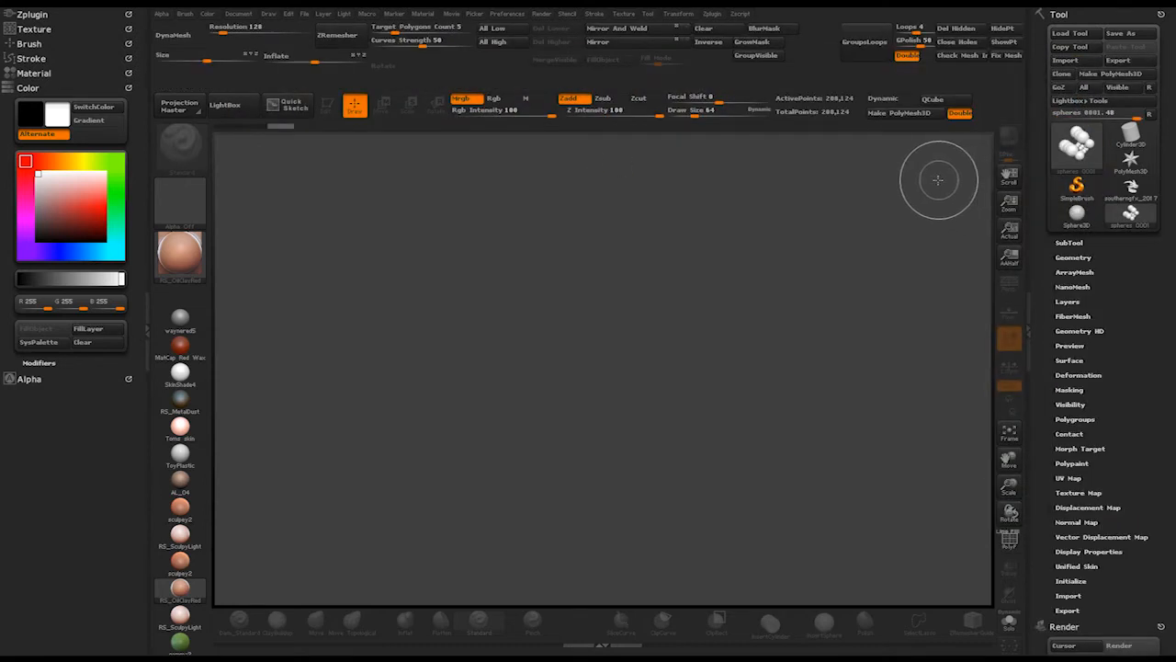
Step: Select the Sphere3D tool and import spheres 0001 - Copy.obj as a separate tool
mouse_move(1126, 221)
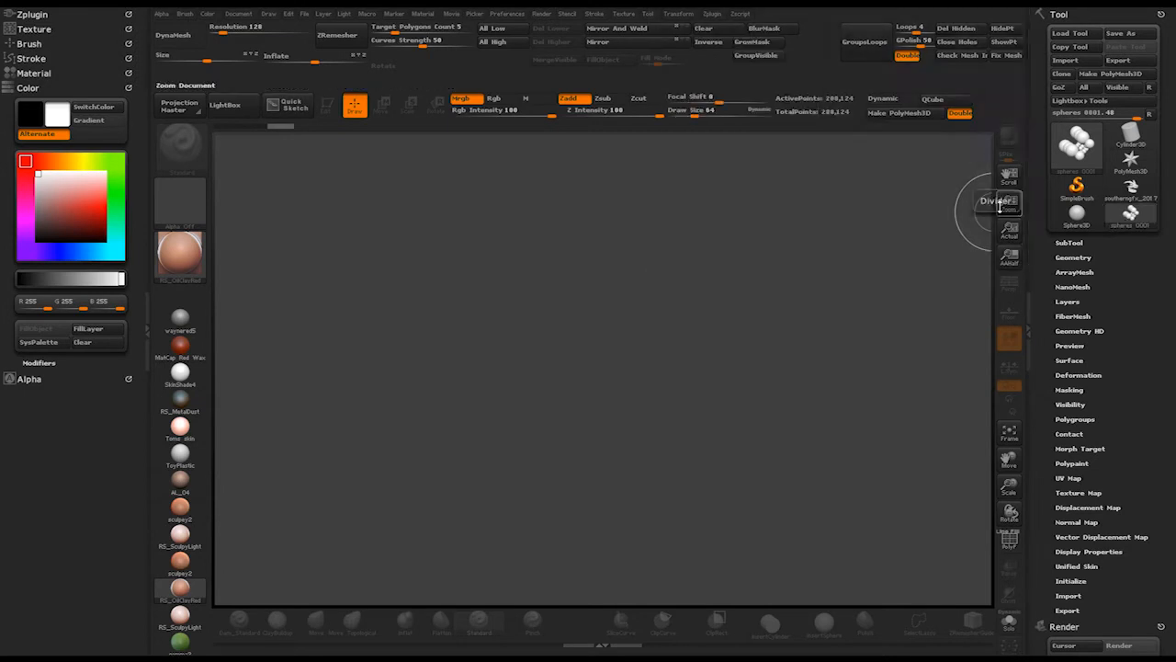
click(1077, 213)
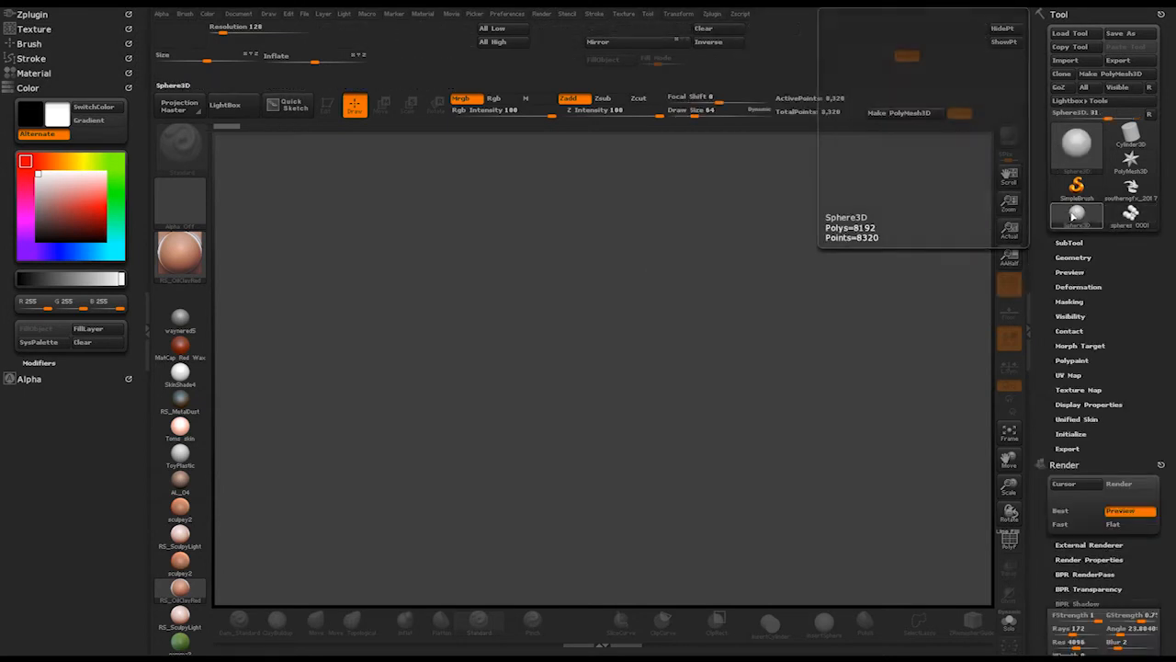
click(1065, 60)
double_click(521, 150)
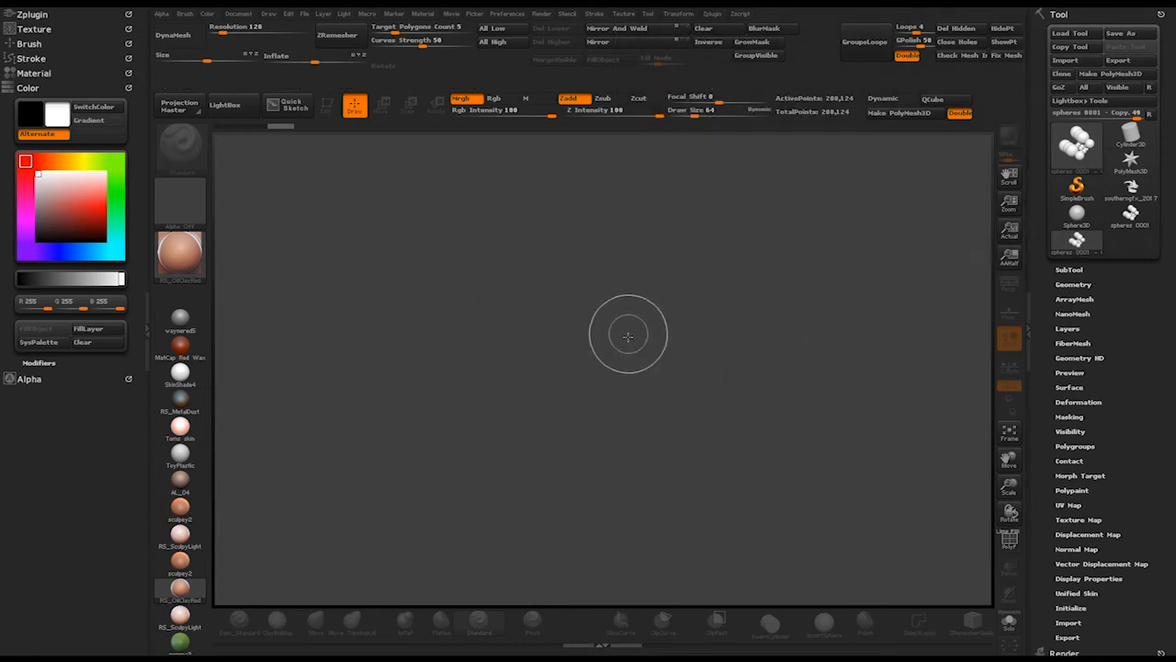
Step: Draw the copied spheres mesh on the canvas, enter Edit mode and assign the SkinShade4 material
mouse_move(636, 341)
mouse_down()
mouse_move(627, 399)
mouse_move(515, 594)
mouse_up()
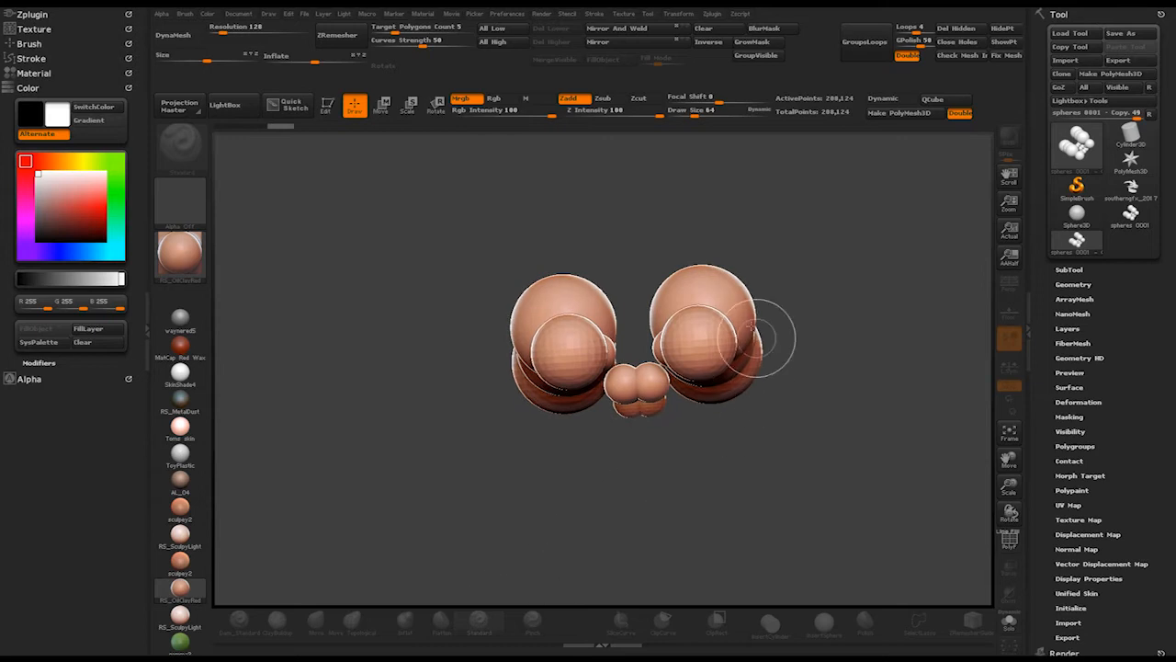
key(t)
drag(577, 260, 466, 239)
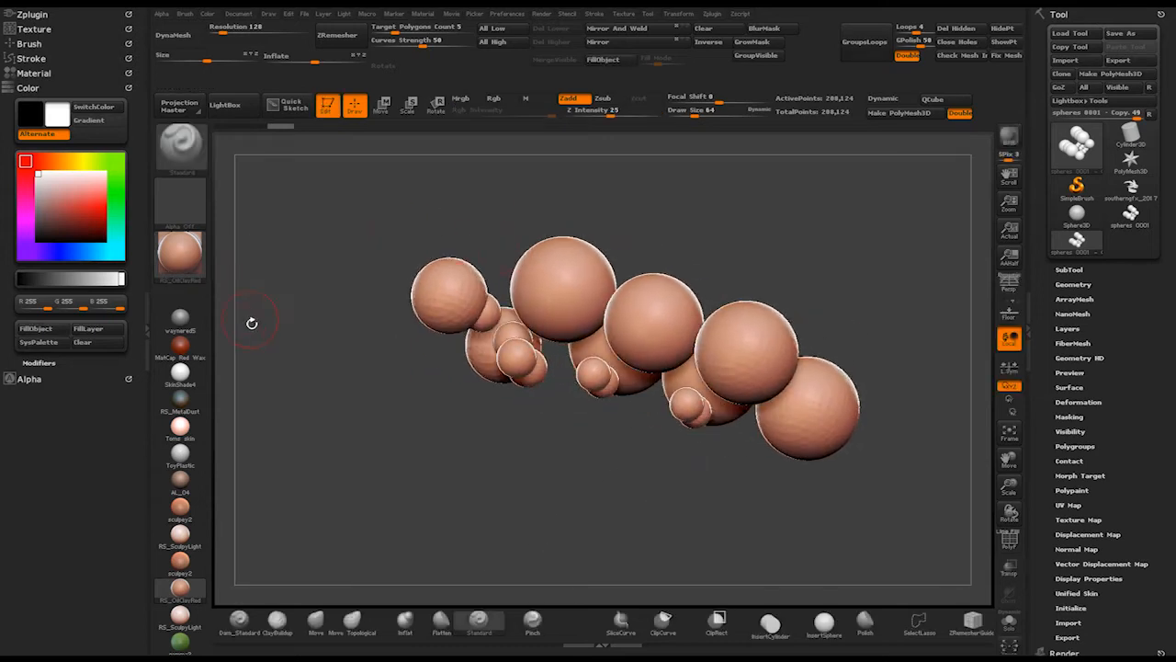
click(180, 371)
mouse_move(383, 316)
mouse_down()
mouse_move(399, 302)
mouse_move(478, 294)
mouse_move(394, 299)
mouse_up()
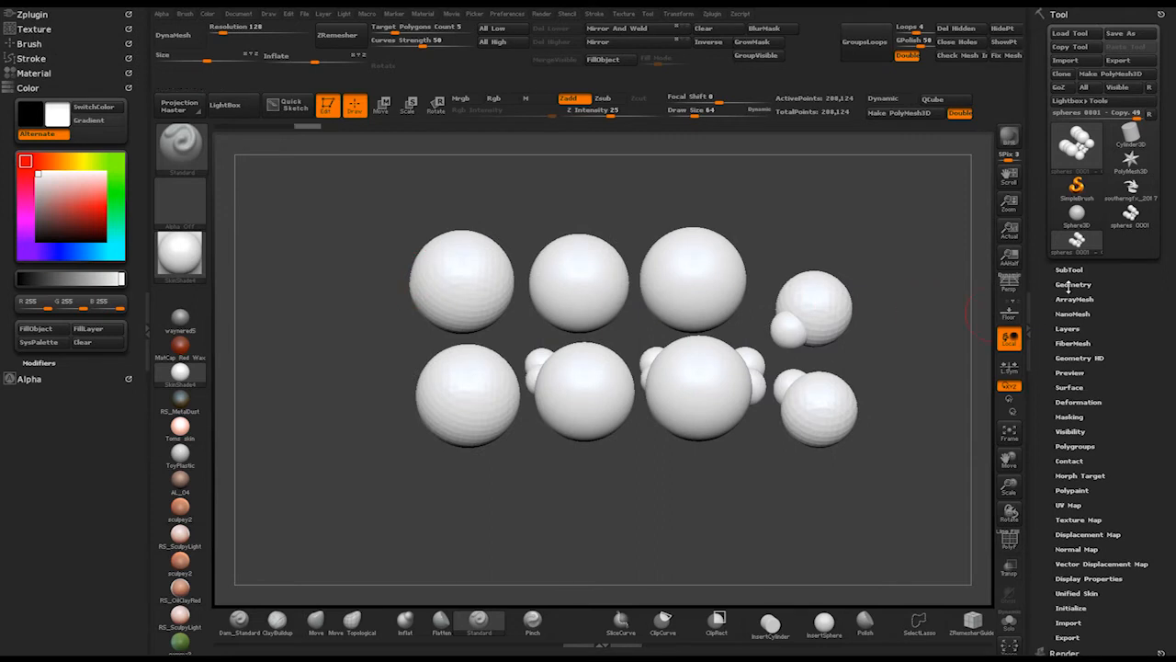
Step: Expand the SubTool settings of the copied spheres tool and open the Texture palette
click(1062, 269)
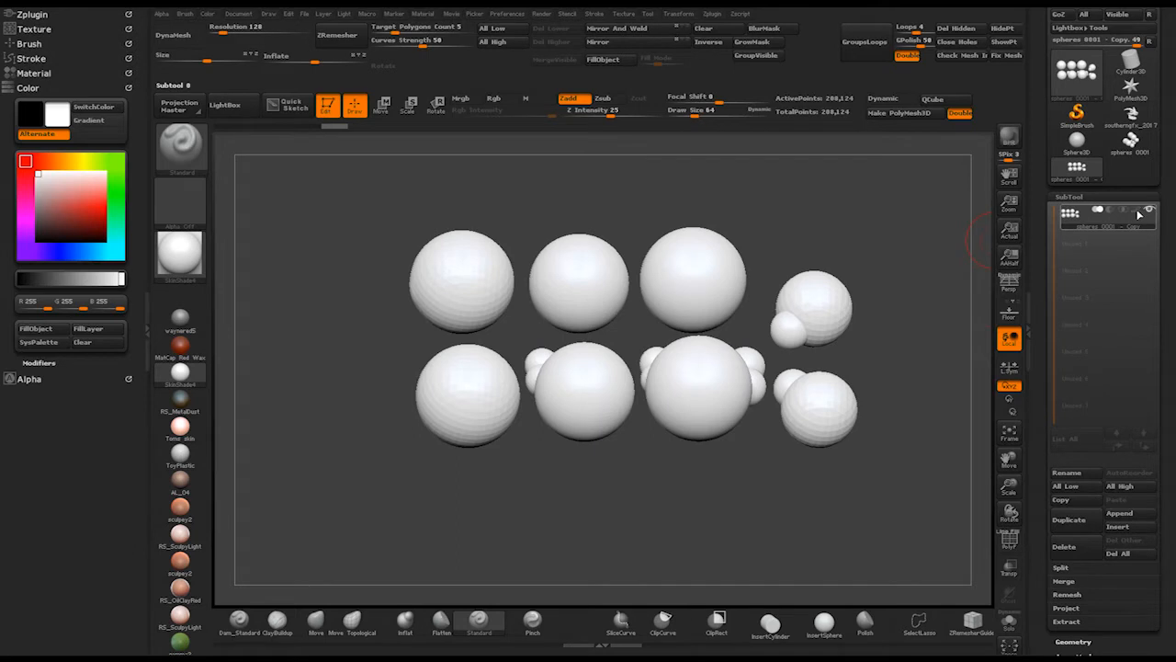
drag(1036, 326, 1034, 283)
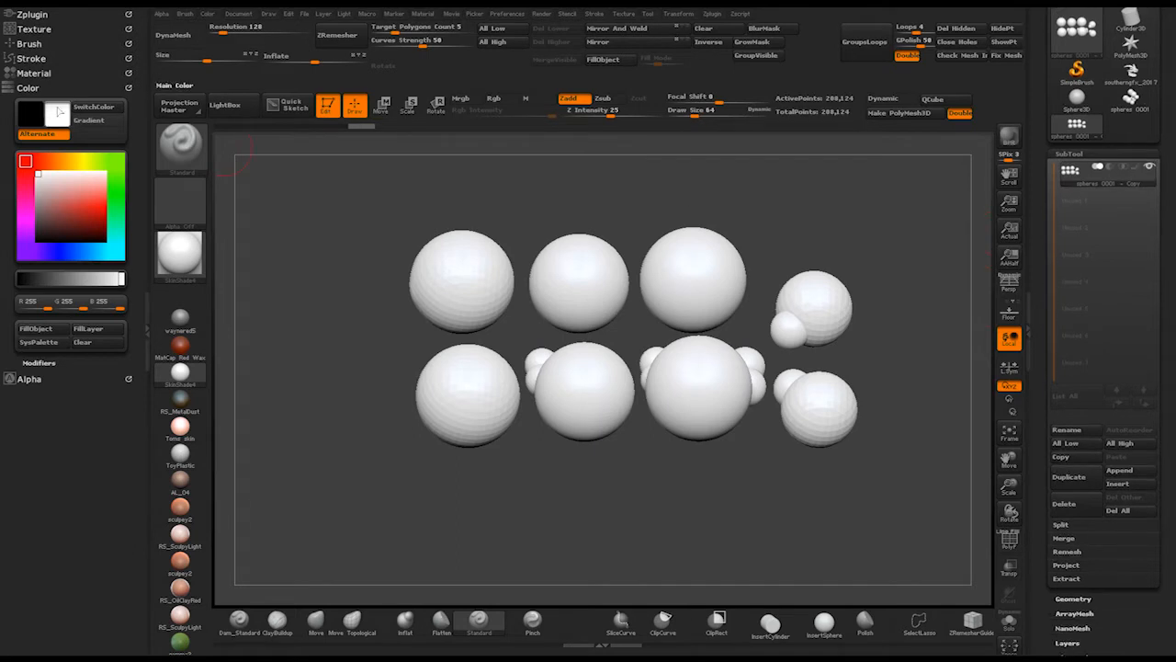
click(30, 30)
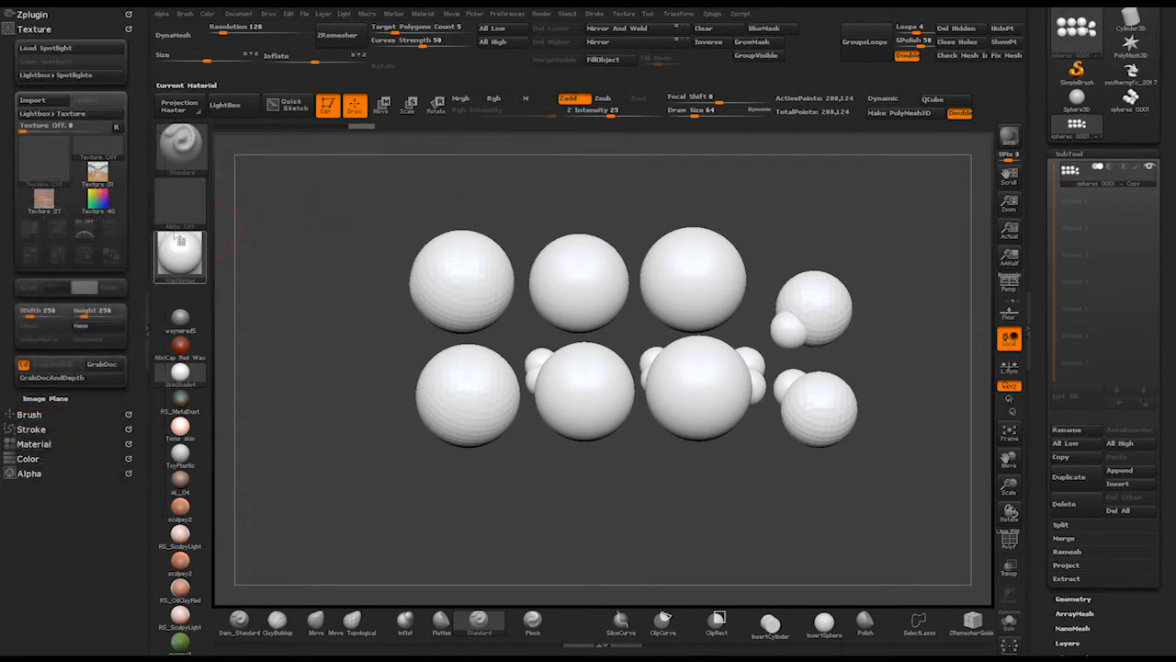
drag(878, 274, 843, 271)
key(shift)
key(shift)
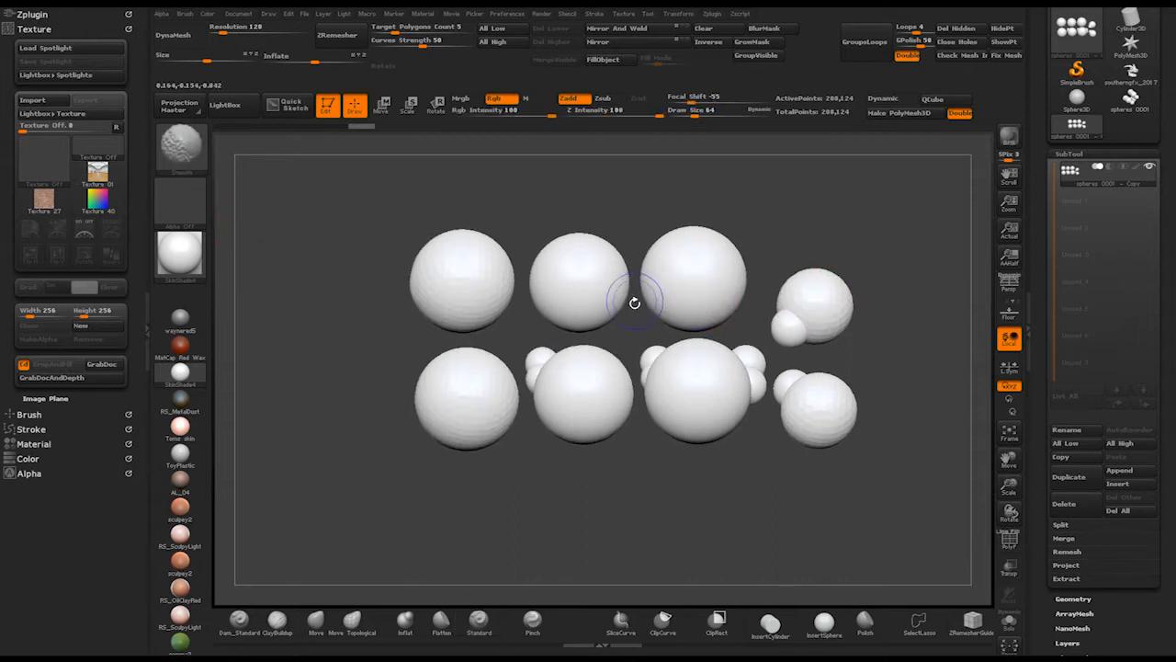
Step: Show the PolyFrame on the copied spheres and examine their wireframe and polygroups from several sides
key(shift+f)
ctrl+right_drag(597, 332, 600, 339)
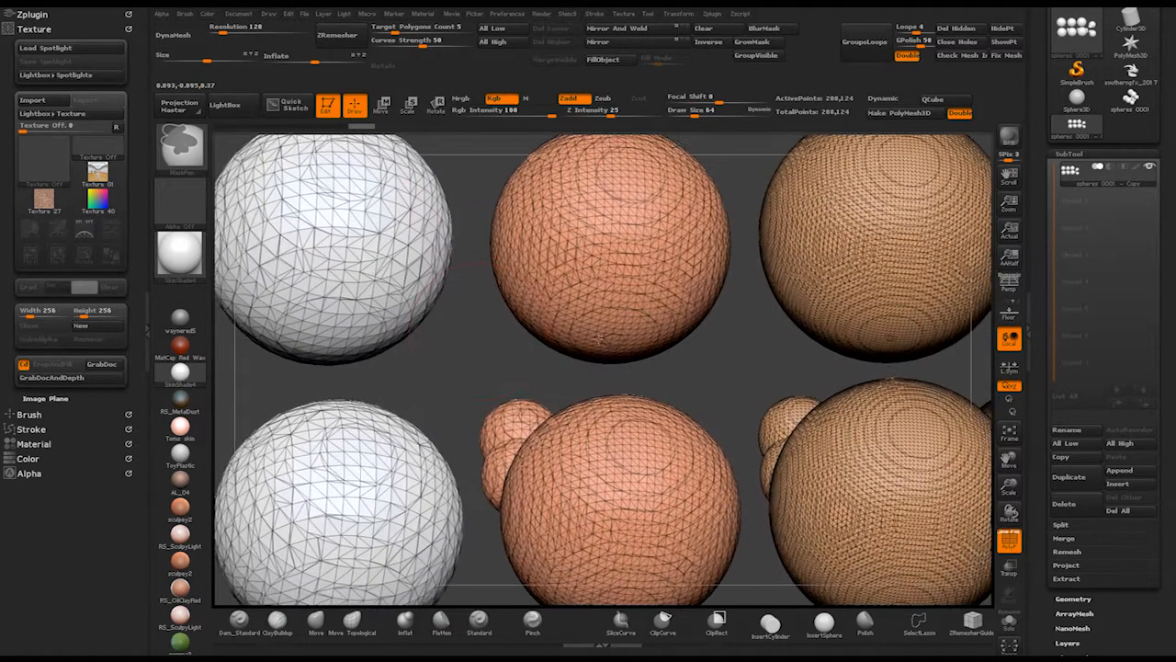
drag(444, 346, 623, 370)
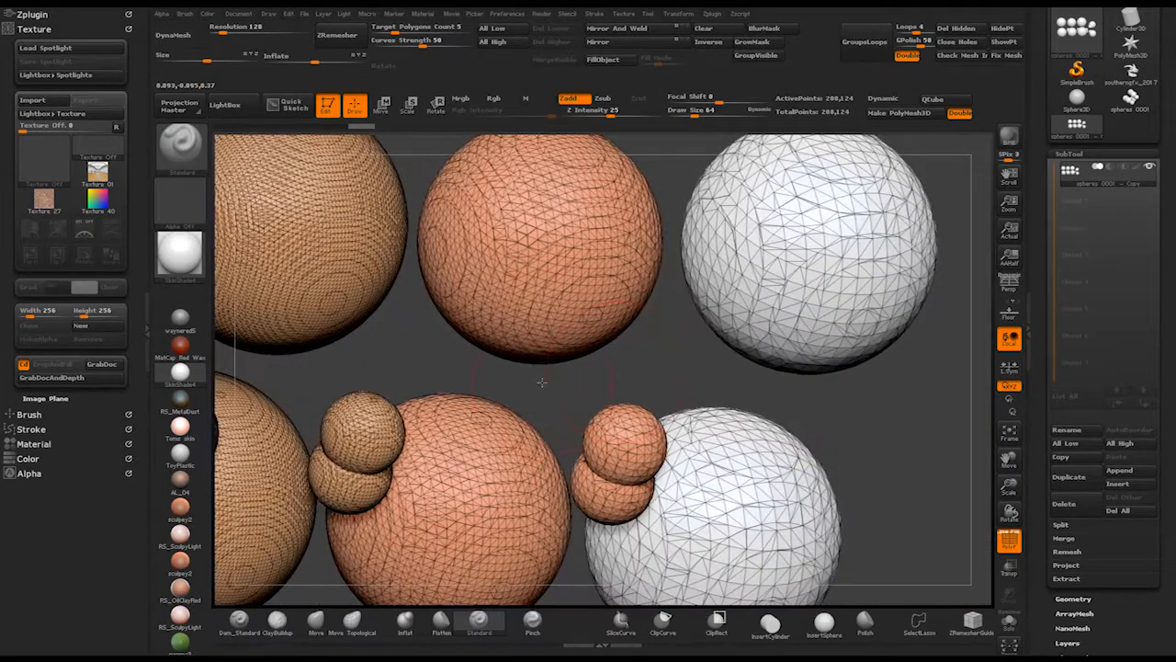
drag(543, 382, 537, 340)
ctrl+right_drag(538, 340, 702, 238)
mouse_move(702, 238)
mouse_down()
mouse_move(635, 202)
mouse_move(654, 184)
mouse_move(648, 249)
mouse_move(654, 225)
mouse_move(598, 196)
mouse_move(633, 215)
mouse_move(643, 205)
mouse_move(634, 196)
mouse_up()
ctrl+right_drag(692, 221, 693, 226)
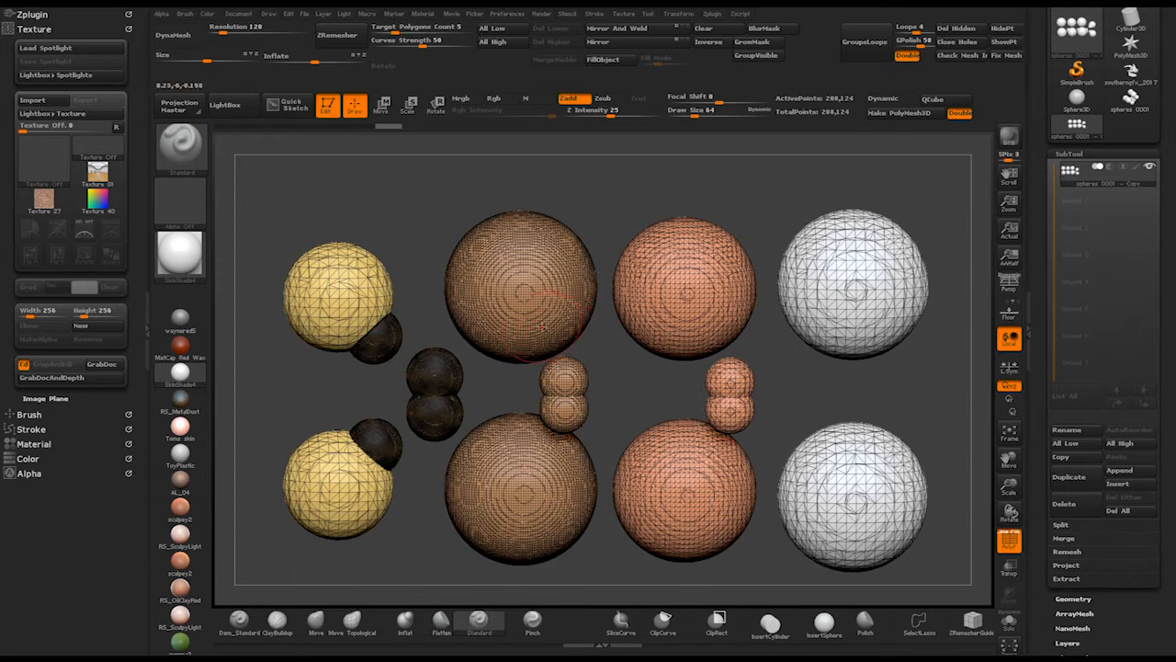
Step: Set Draw Size to 1000 and reposition the spheres with Move Topological, pulling the small pink pair away from the large pink sphere
drag(698, 116, 776, 114)
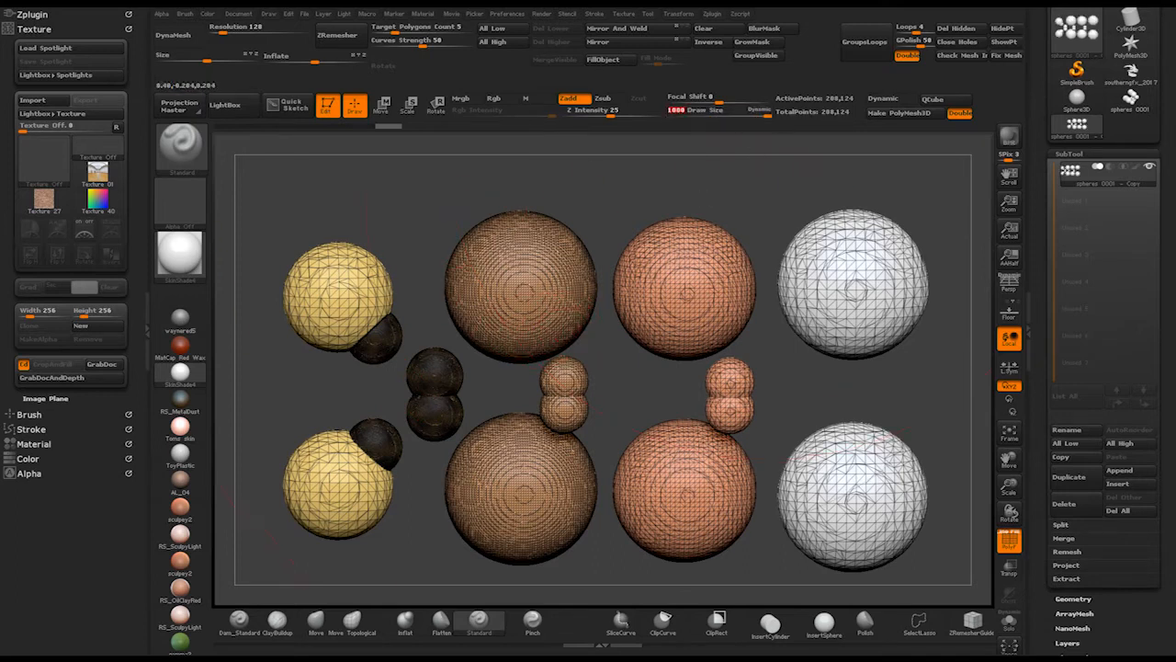
click(352, 623)
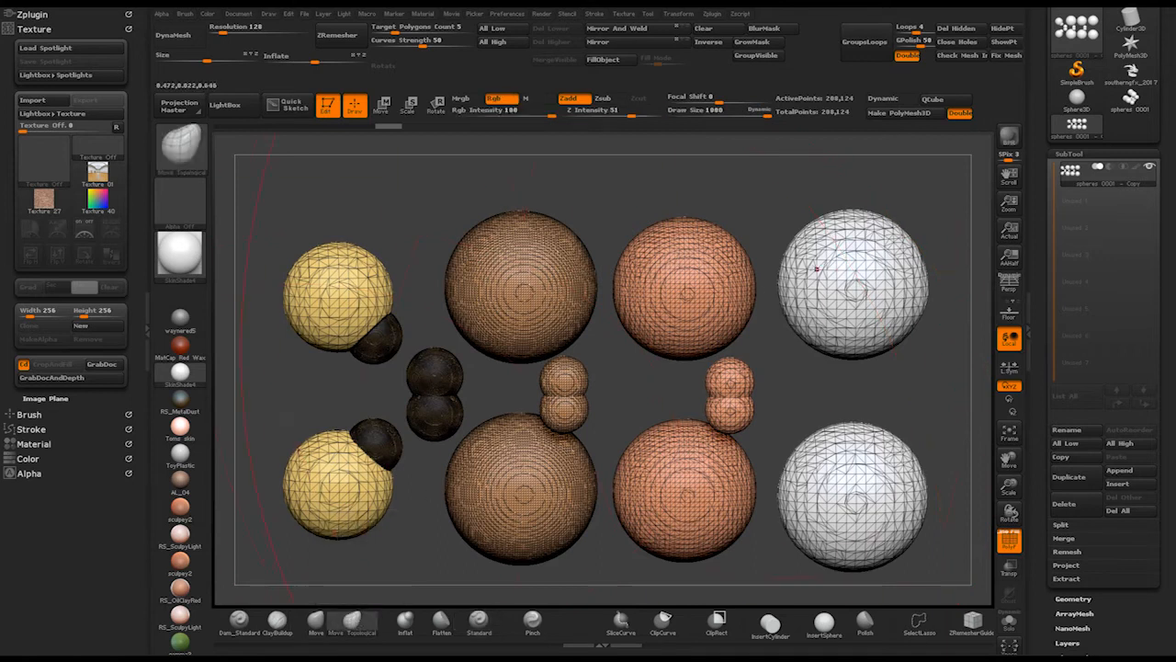
drag(851, 279, 854, 274)
drag(684, 283, 680, 281)
drag(723, 385, 748, 376)
drag(687, 489, 688, 490)
drag(680, 298, 689, 302)
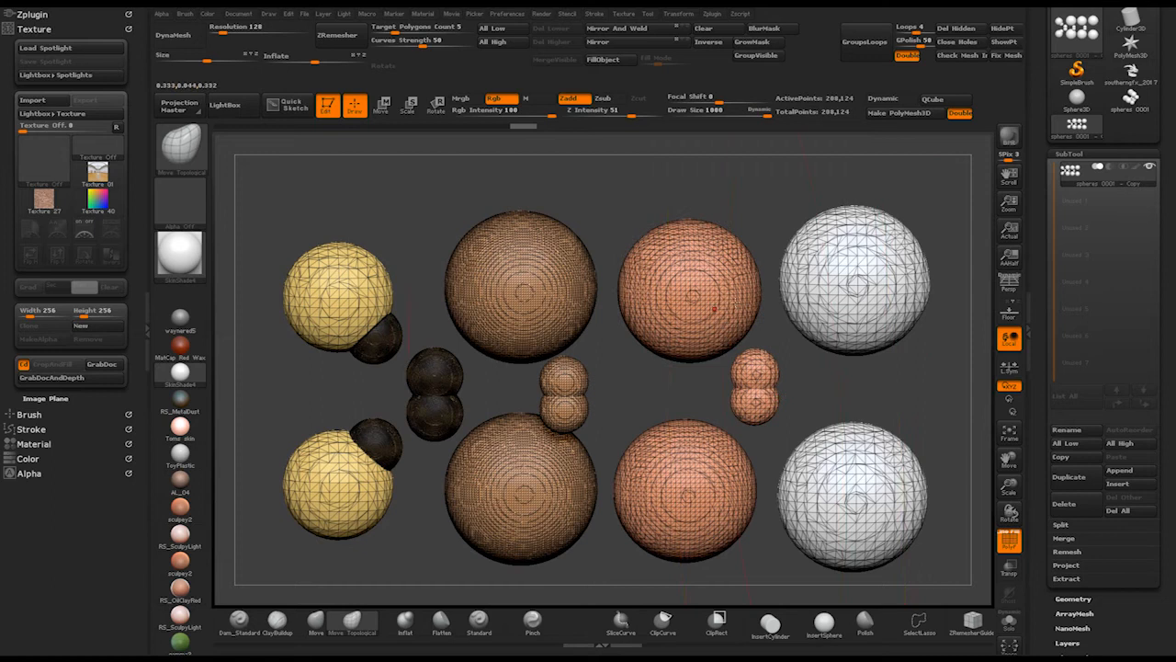
drag(853, 287, 856, 287)
drag(854, 486, 855, 485)
drag(688, 487, 685, 487)
drag(658, 349, 662, 347)
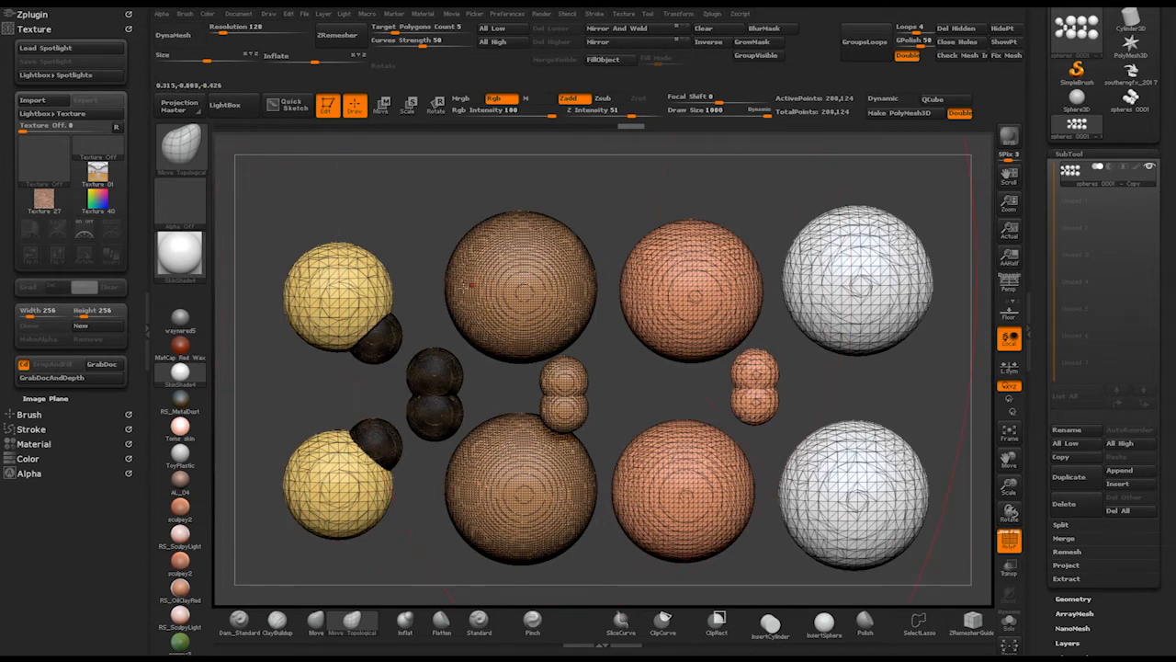
drag(511, 275, 516, 270)
Step: Shift the lower yellow sphere and pull the small dark spheres away from the yellow spheres, placing one back against the upper sphere
mouse_move(625, 320)
ctrl+right_down()
mouse_move(591, 340)
mouse_move(672, 352)
mouse_move(624, 338)
mouse_move(643, 321)
mouse_move(614, 304)
mouse_move(609, 314)
mouse_move(605, 297)
ctrl+right_up()
right_drag(521, 317, 680, 302)
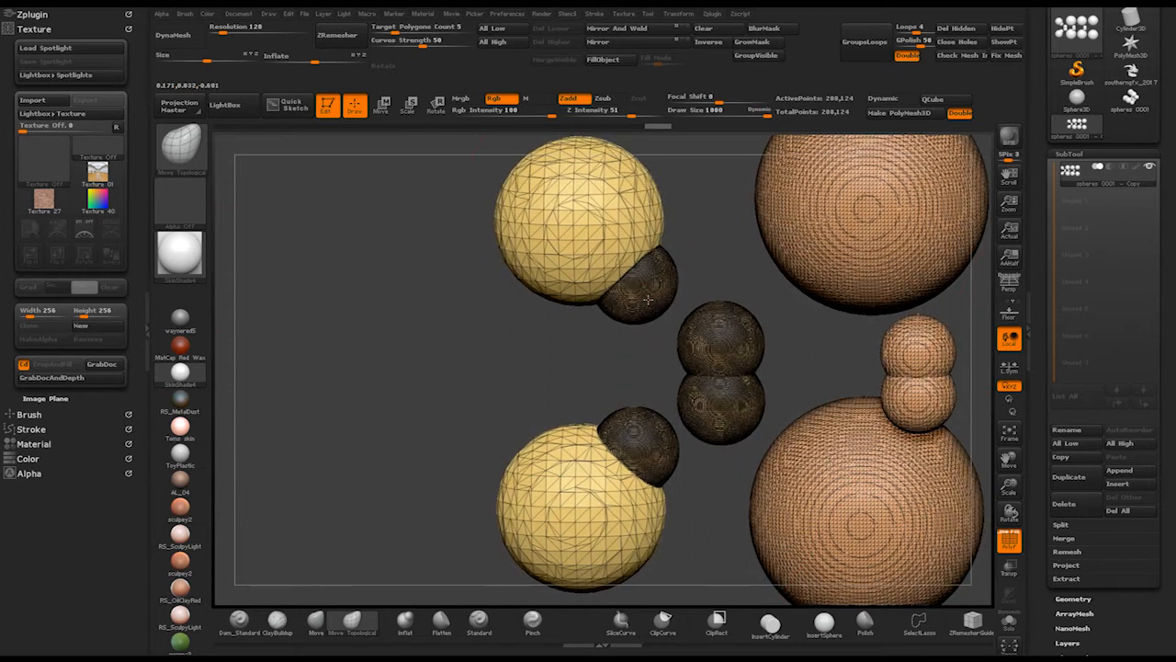
drag(653, 312, 511, 384)
drag(588, 500, 573, 506)
drag(668, 441, 650, 429)
mouse_move(738, 333)
mouse_down()
mouse_move(735, 351)
mouse_move(737, 333)
mouse_up()
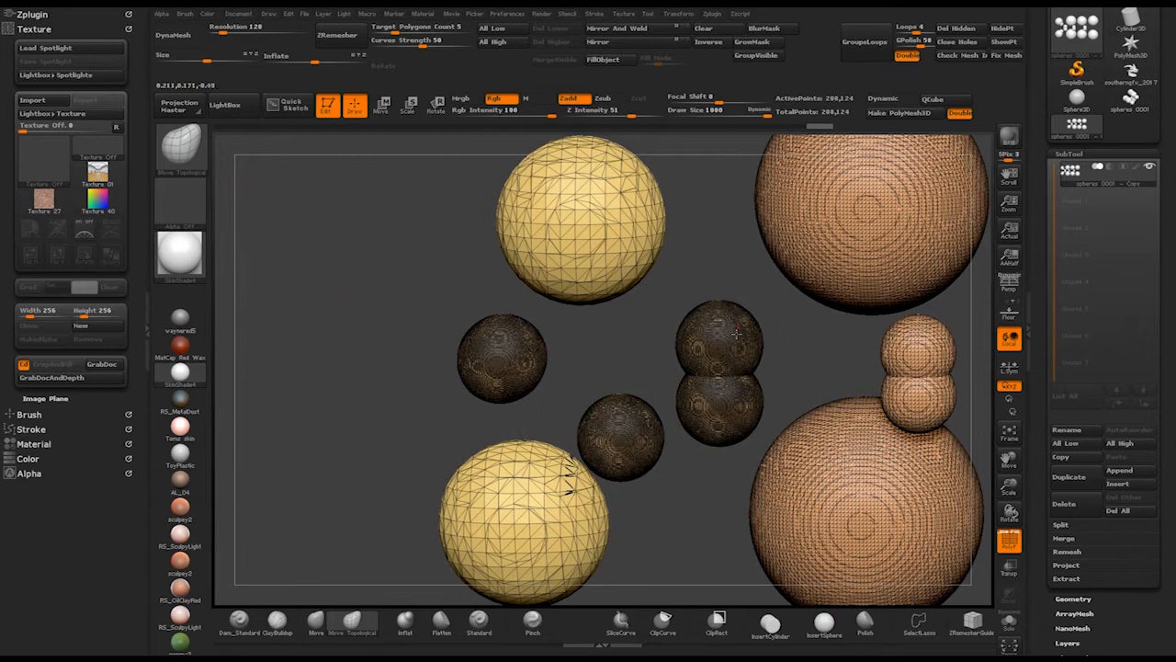
drag(614, 378, 586, 369)
drag(505, 357, 728, 230)
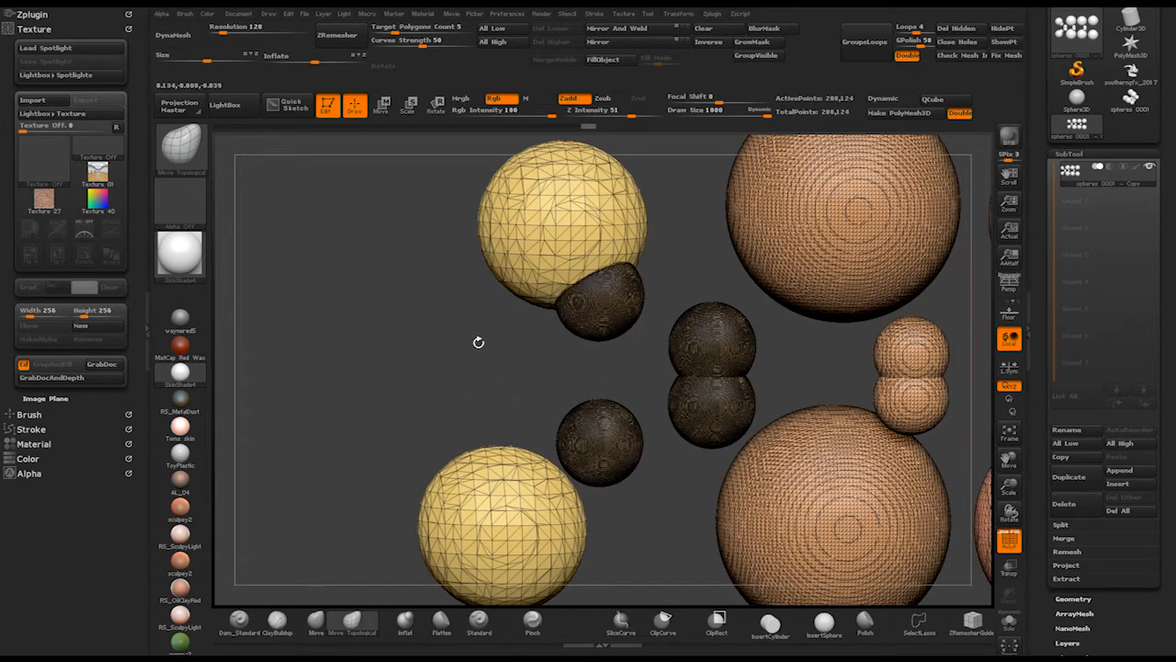
Step: Hide the PolyFrame and examine all the repositioned spheres with plain shading
drag(478, 342, 537, 340)
ctrl+right_drag(710, 331, 527, 334)
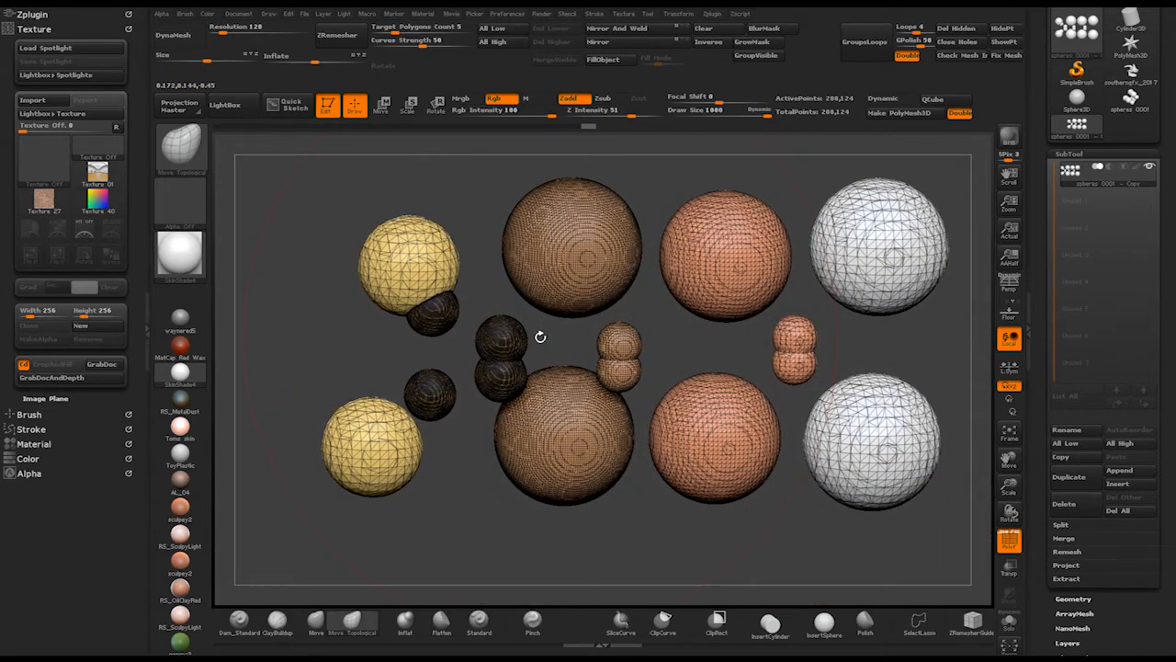
mouse_move(577, 311)
ctrl+right_down()
mouse_move(601, 316)
mouse_move(553, 323)
mouse_move(603, 331)
ctrl+right_up()
drag(410, 192, 469, 209)
key(shift+f)
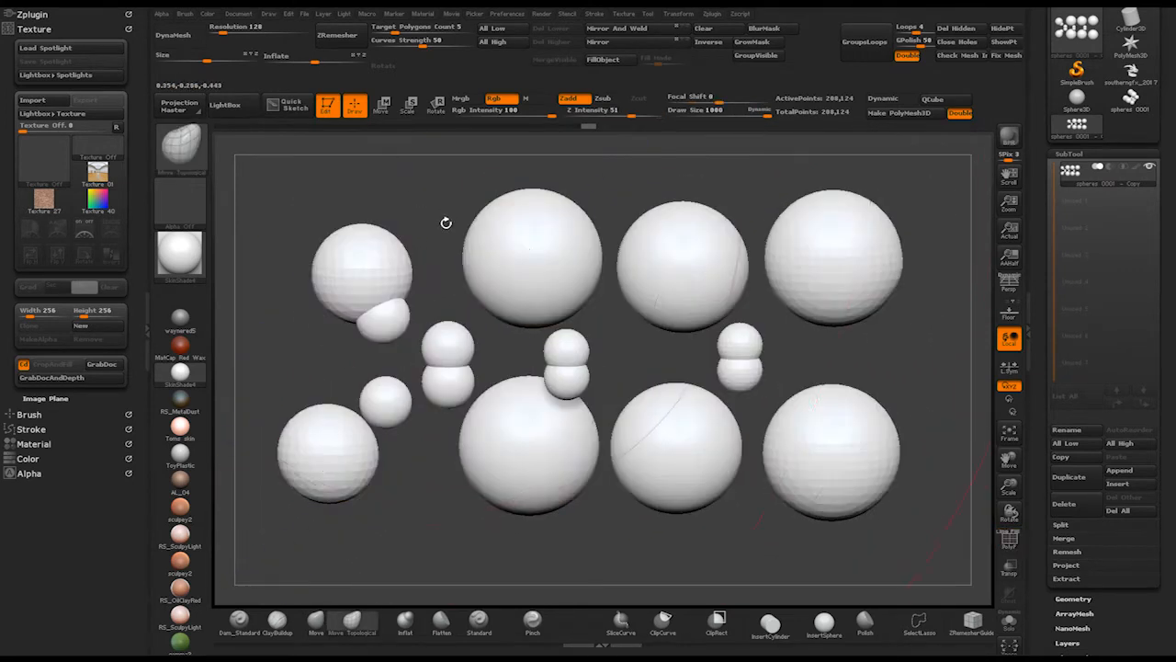
drag(819, 354, 741, 341)
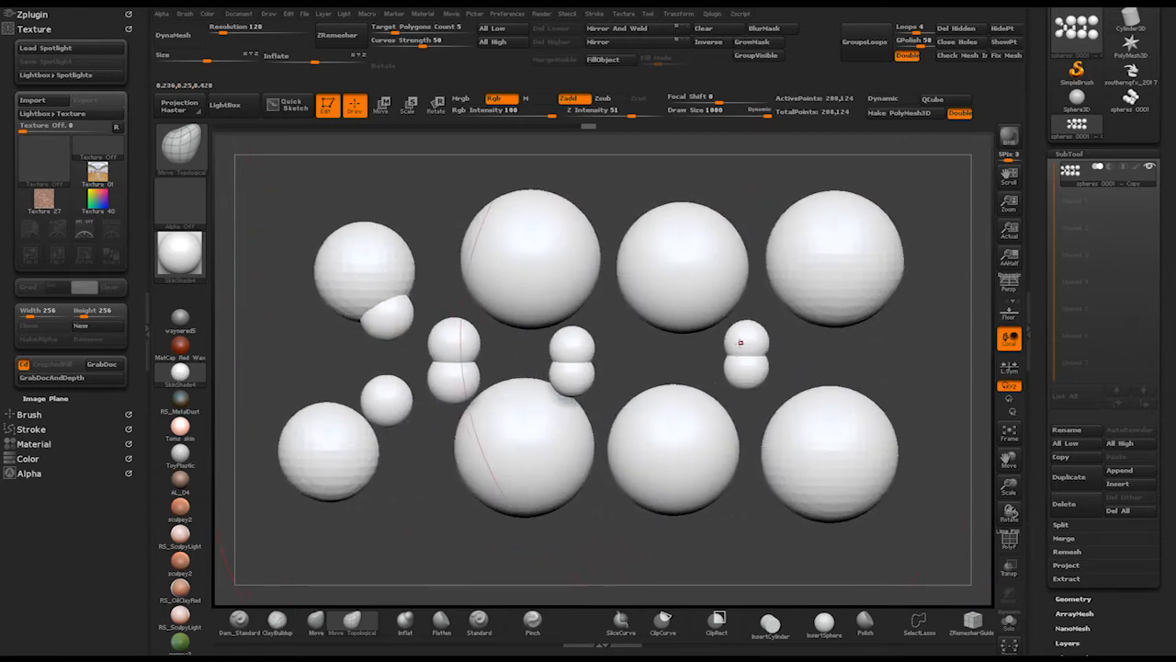
drag(487, 320, 522, 343)
drag(616, 350, 626, 358)
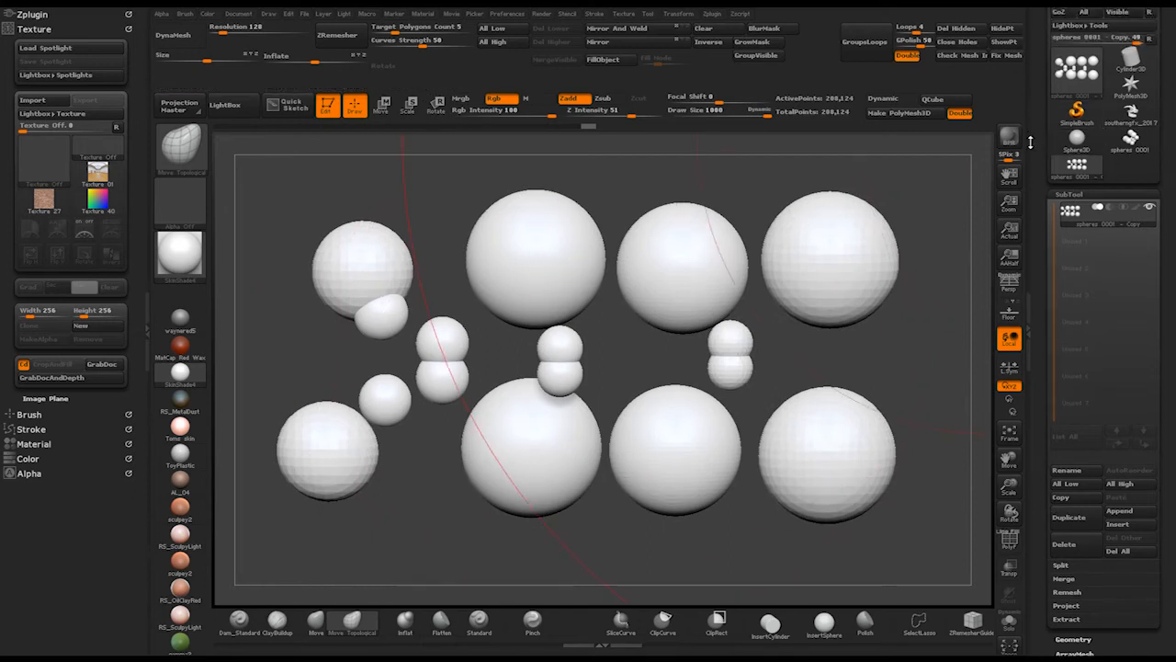
Step: Switch to the spheres 0001 tool and show its PolyFrame
click(1132, 145)
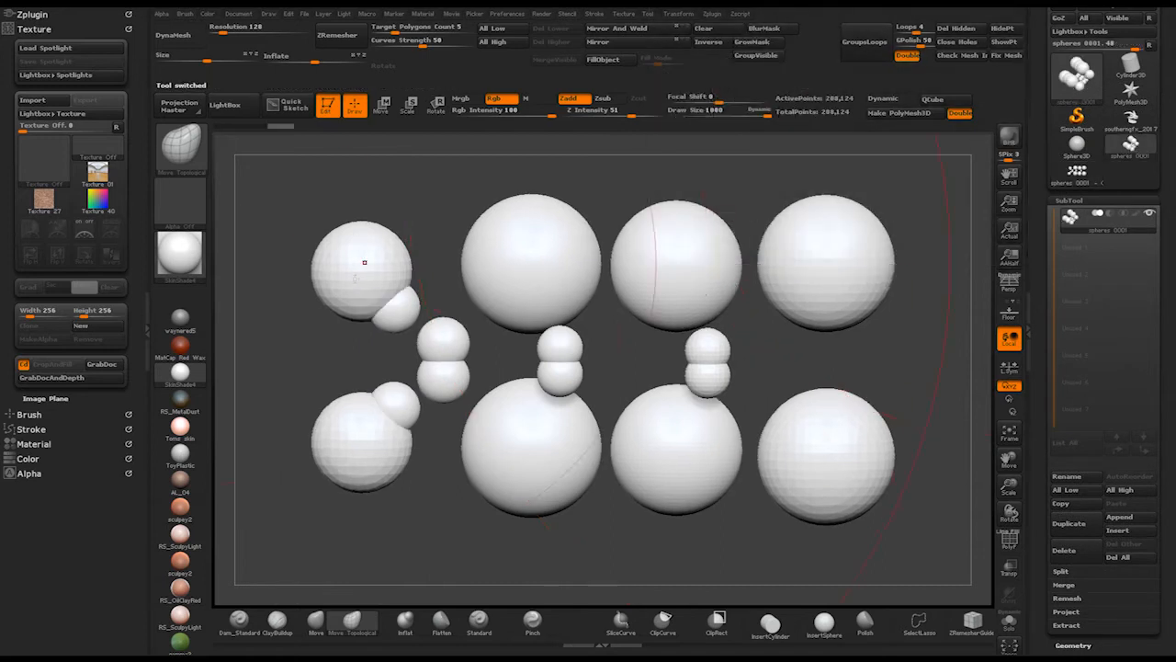
key(shift+f)
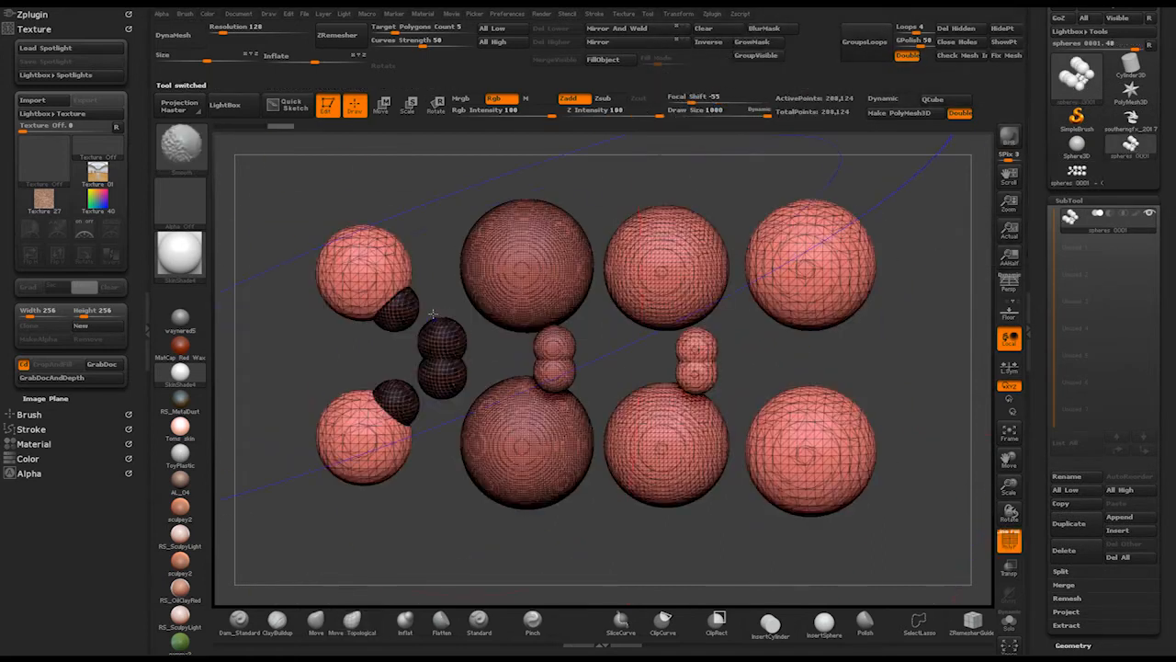
mouse_move(581, 308)
ctrl+right_down()
mouse_move(521, 309)
mouse_move(607, 311)
mouse_move(589, 324)
mouse_move(595, 336)
mouse_move(564, 337)
mouse_move(581, 335)
ctrl+right_up()
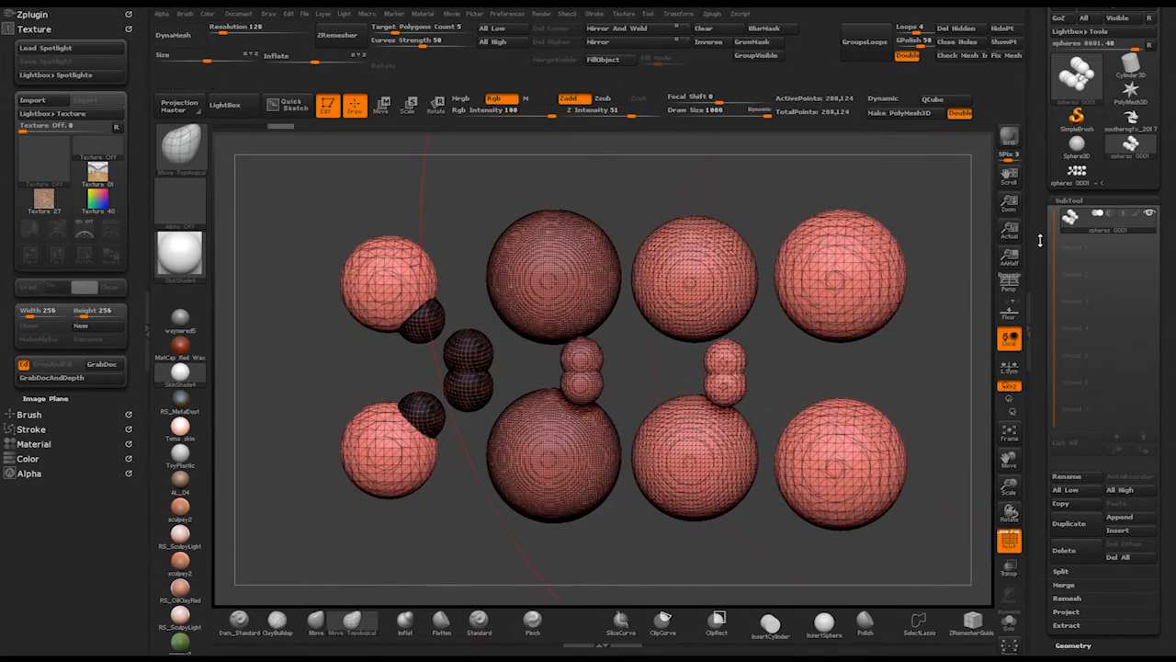
Step: Open the UV Map settings and morph the spheres 0001 mesh into its flat UV layout
drag(1040, 240, 1034, 298)
drag(1034, 345, 1033, 315)
scroll(1041, 362, down, 6)
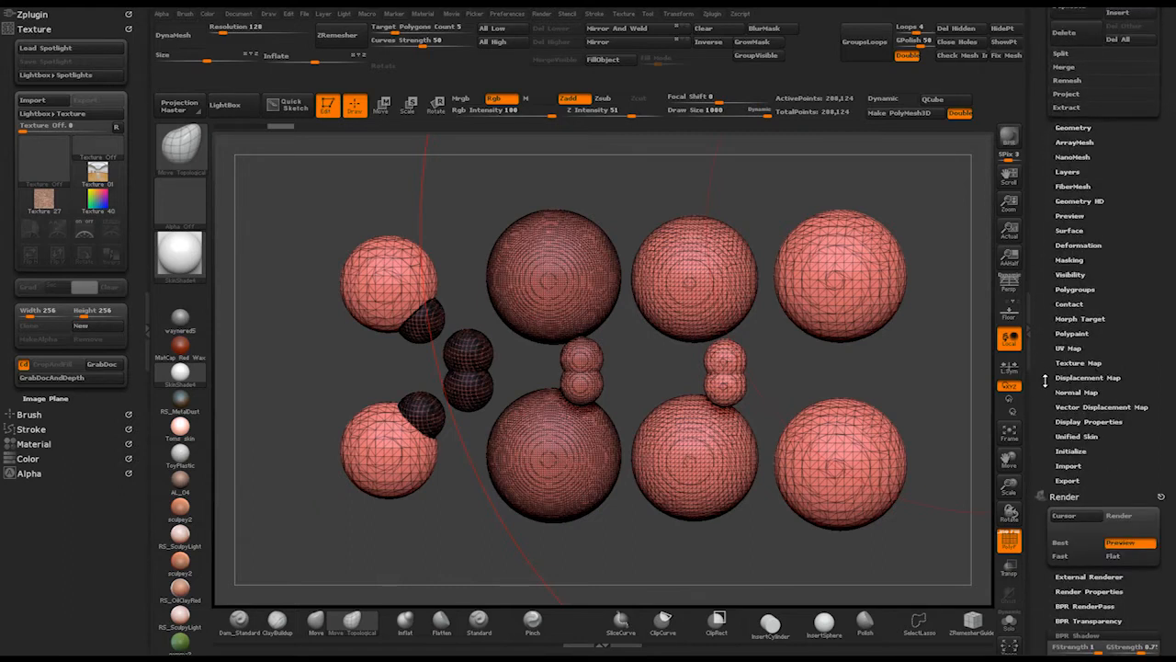
drag(1044, 381, 1048, 374)
click(1067, 341)
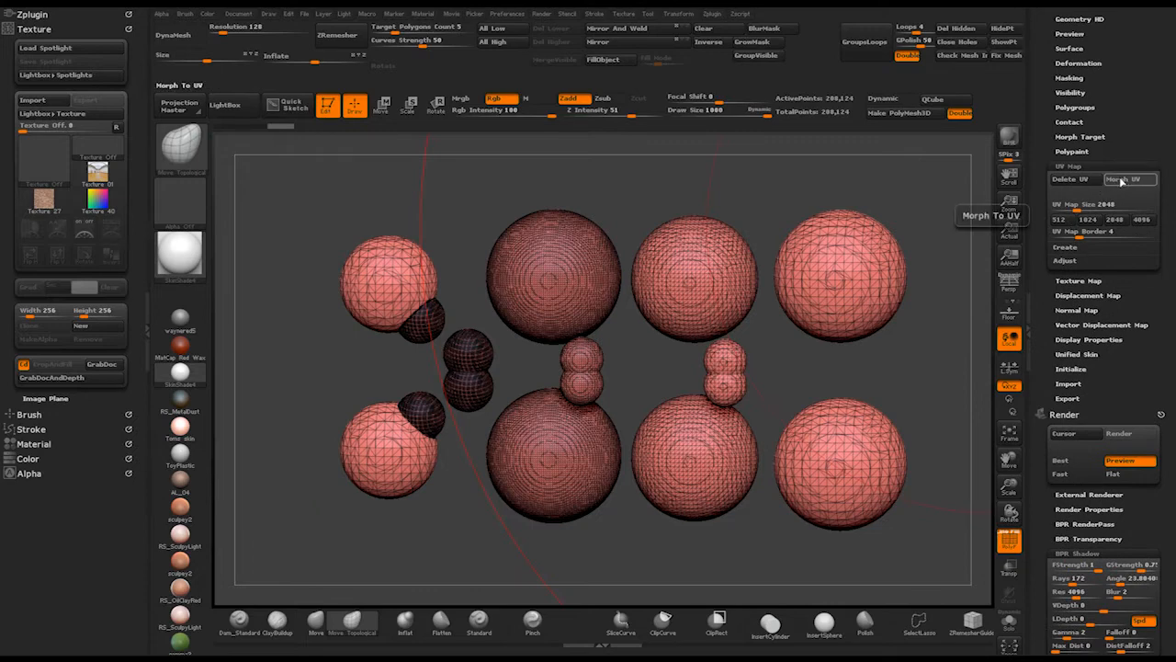
click(1120, 181)
Step: Examine the flattened UV layout up close and from different angles, with and without the PolyFrame
drag(694, 341, 585, 362)
drag(307, 479, 274, 303)
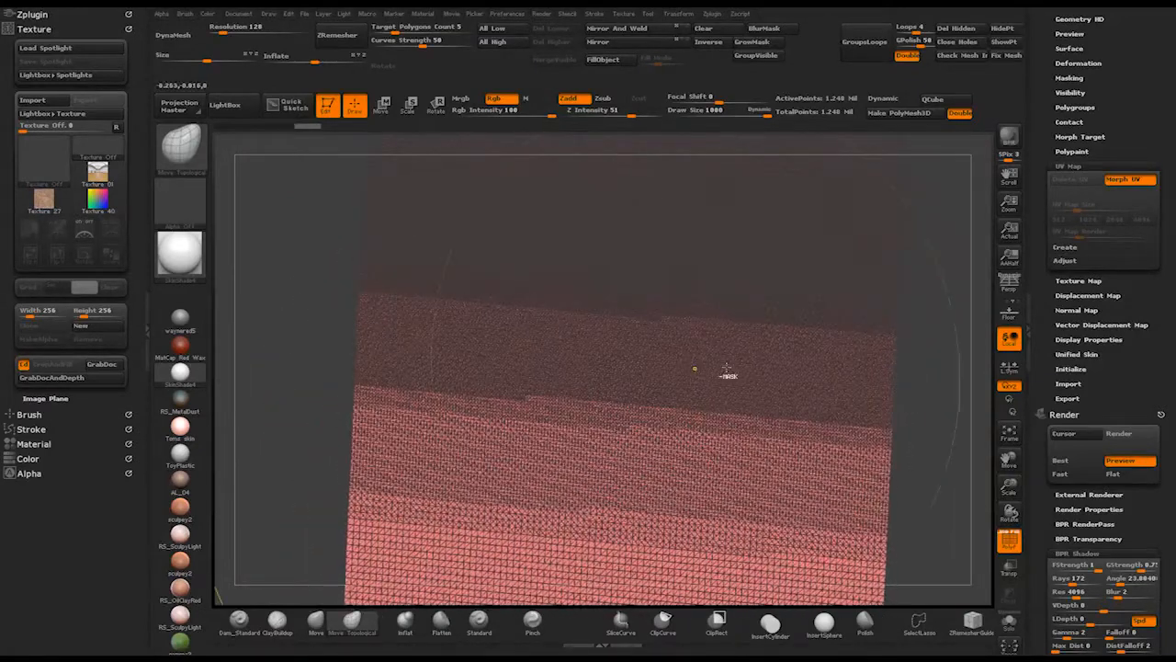
key(f)
drag(609, 341, 433, 287)
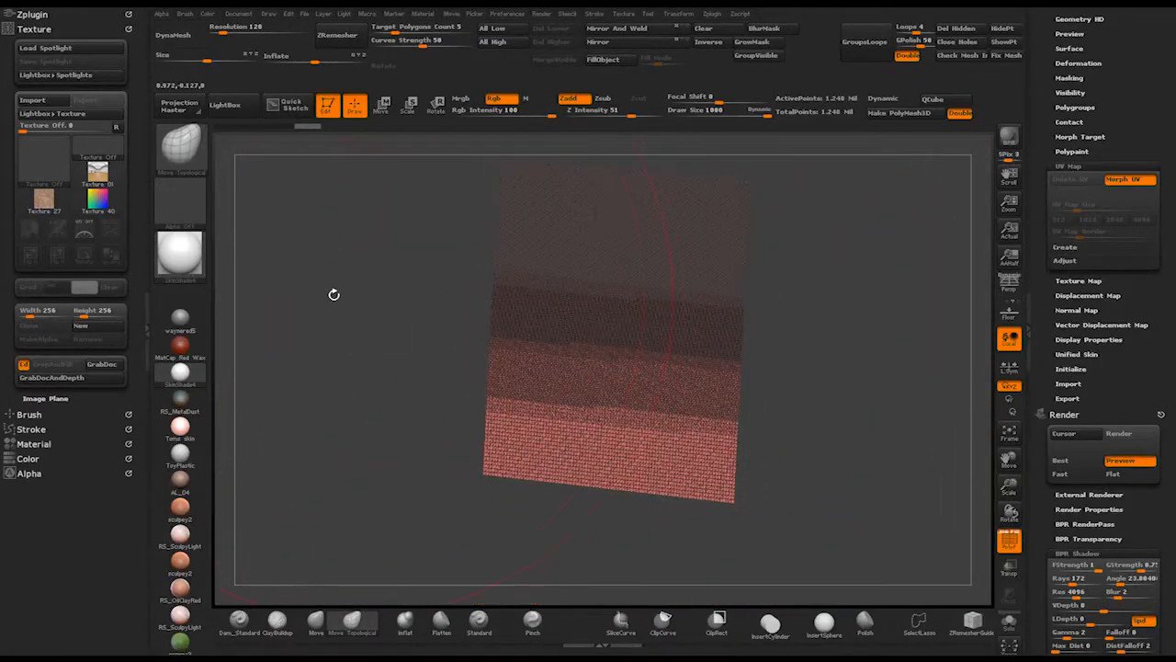
mouse_move(402, 358)
mouse_down()
mouse_move(380, 343)
mouse_move(399, 386)
mouse_move(442, 372)
mouse_up()
ctrl+right_drag(444, 372, 612, 420)
ctrl+right_drag(691, 381, 626, 332)
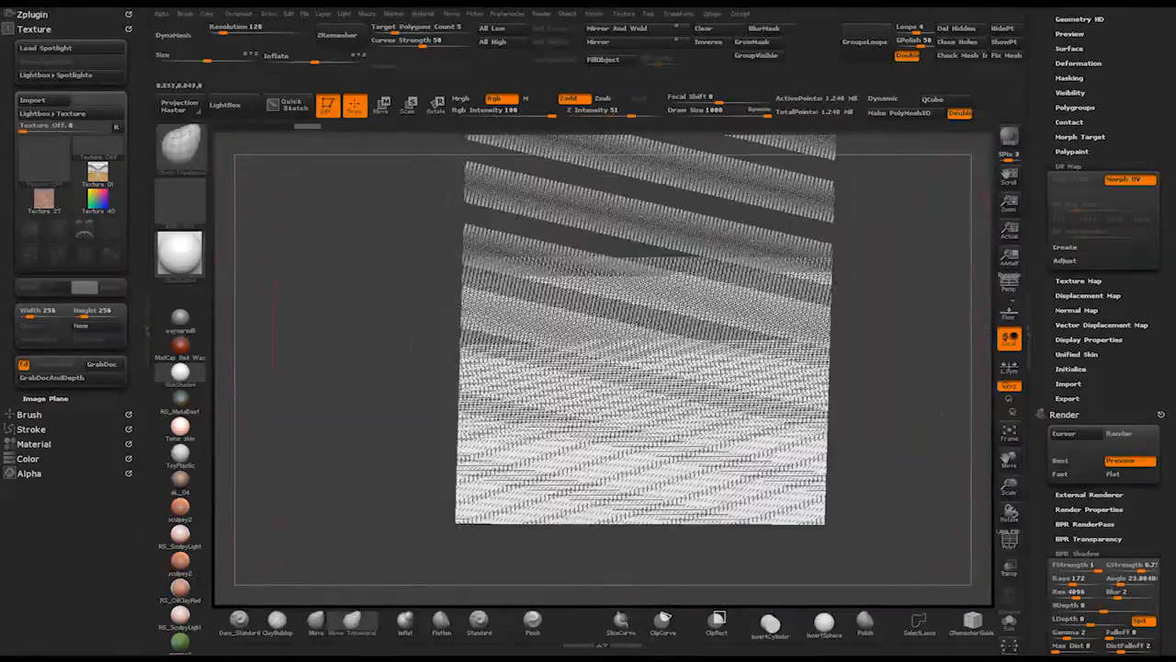
ctrl+right_drag(601, 253, 498, 306)
right_drag(463, 268, 460, 310)
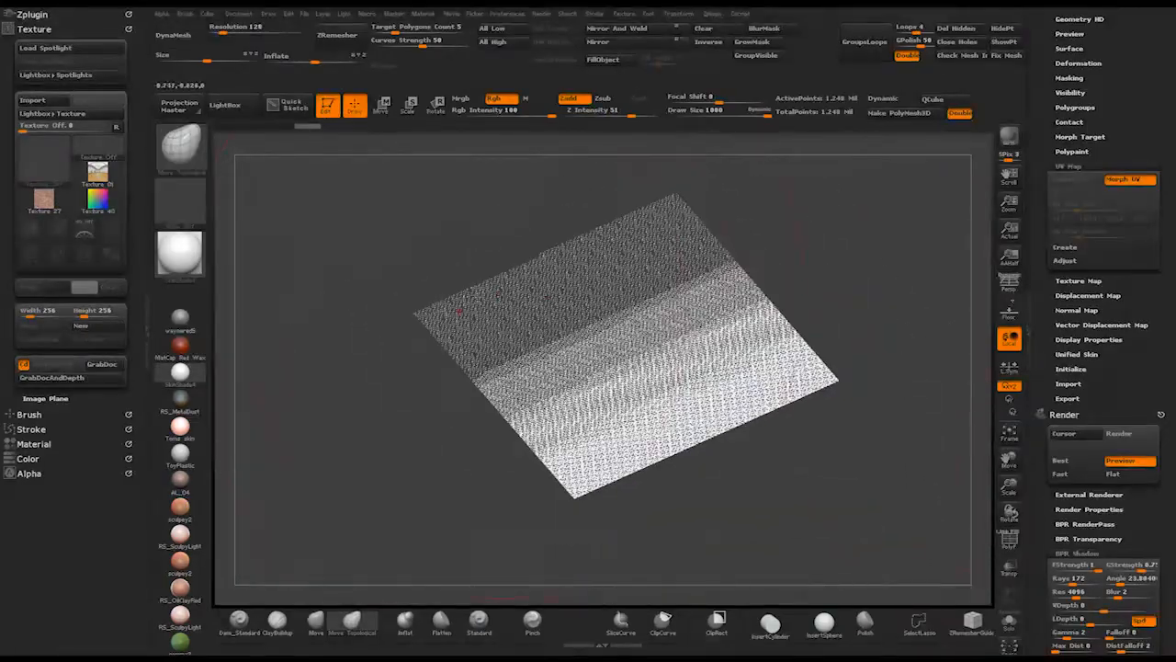
ctrl+right_drag(382, 339, 355, 317)
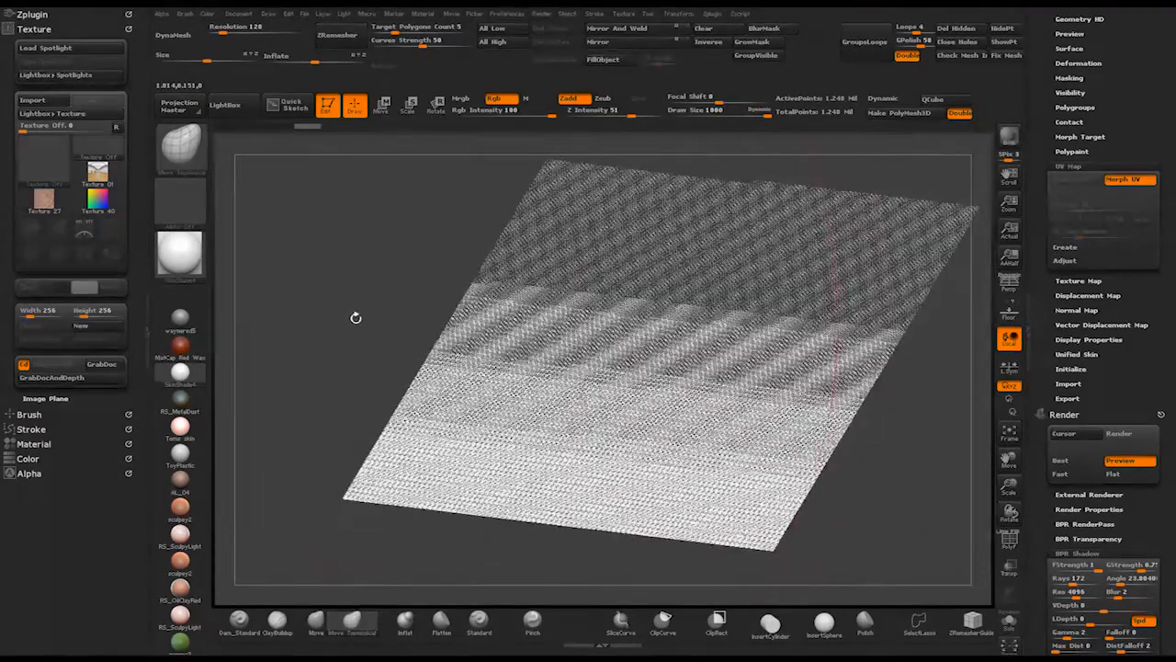
Step: Turn off Morph UV to restore the spheres, show the PolyFrame and face the mesh frontally
click(1121, 183)
drag(470, 348, 334, 304)
key(shift+f)
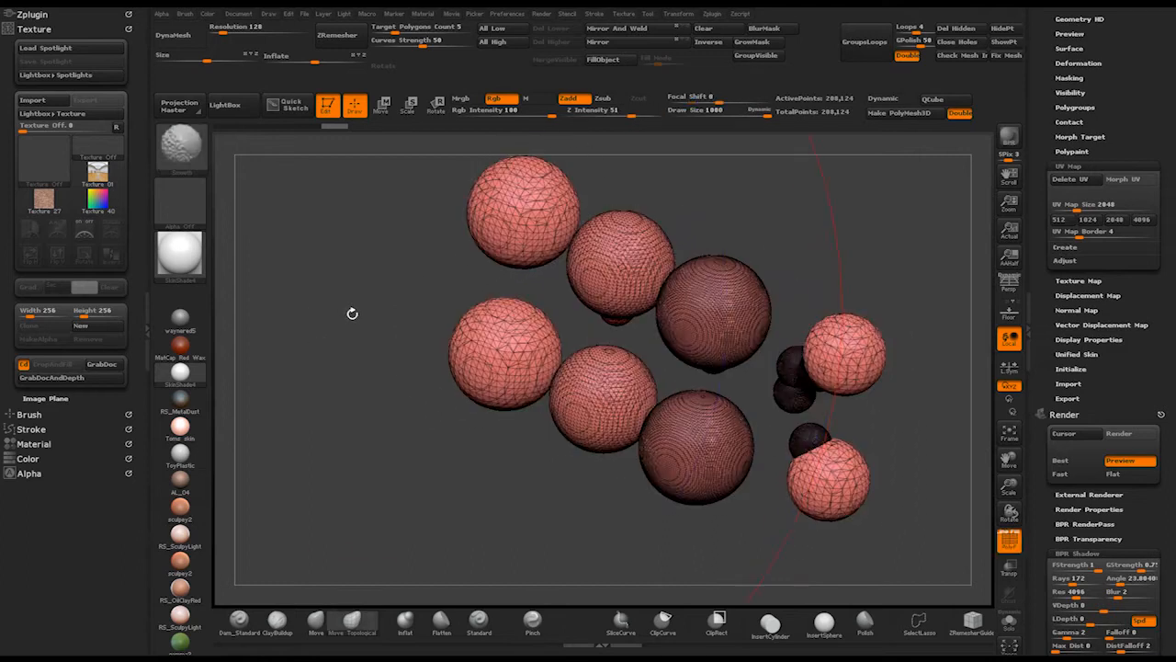
drag(341, 250, 300, 329)
drag(437, 229, 426, 248)
drag(402, 211, 434, 209)
Step: Import spheres 0001_tex.png as a texture and make it the current texture
click(30, 30)
click(29, 29)
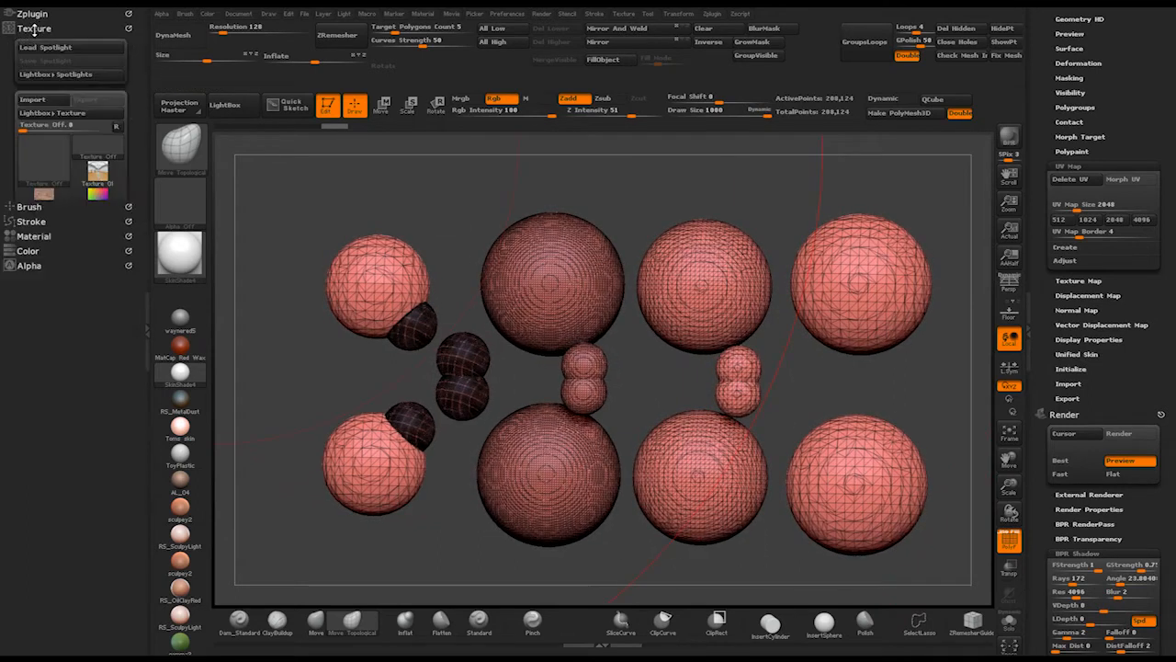
click(33, 100)
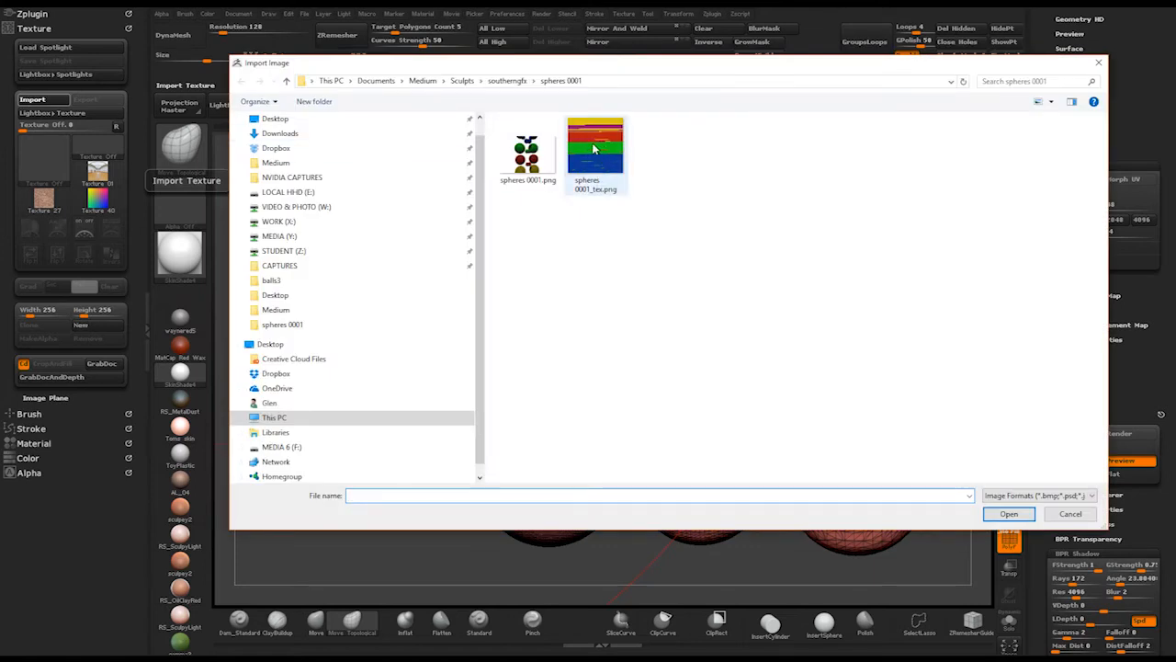
double_click(595, 149)
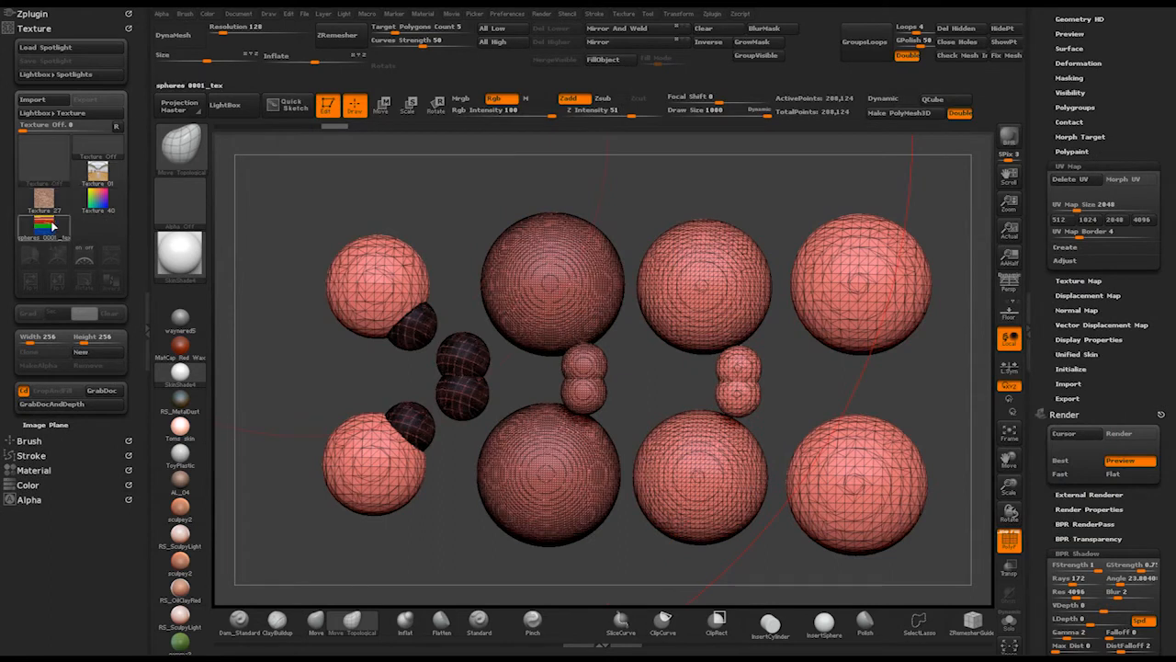
click(51, 225)
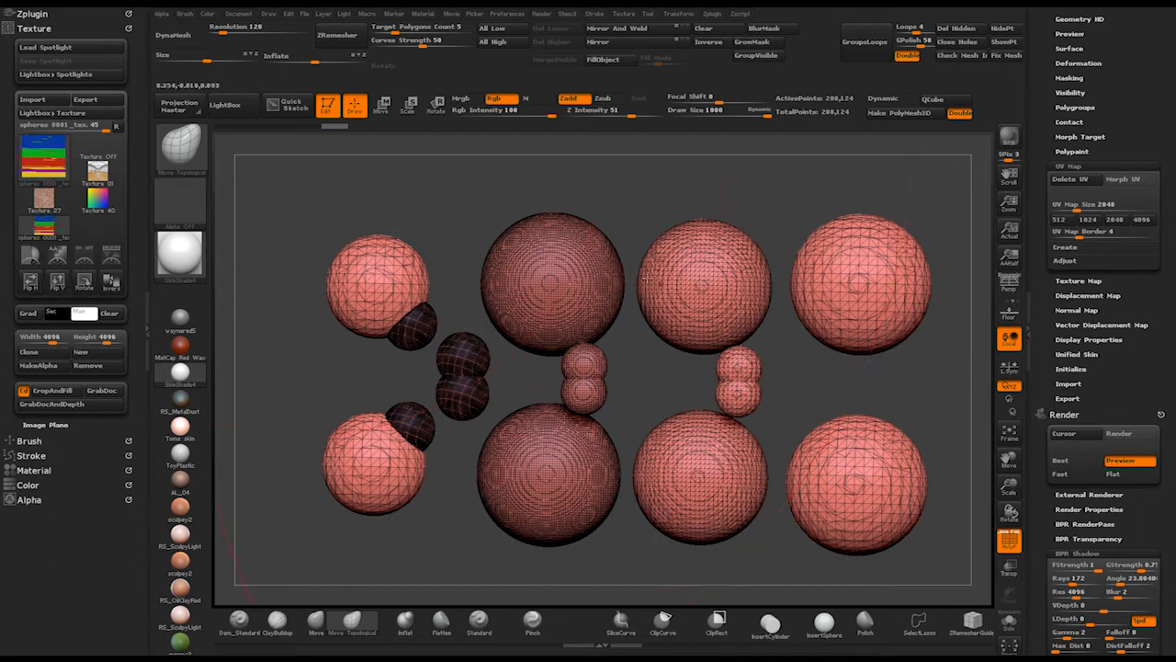
drag(477, 208, 549, 220)
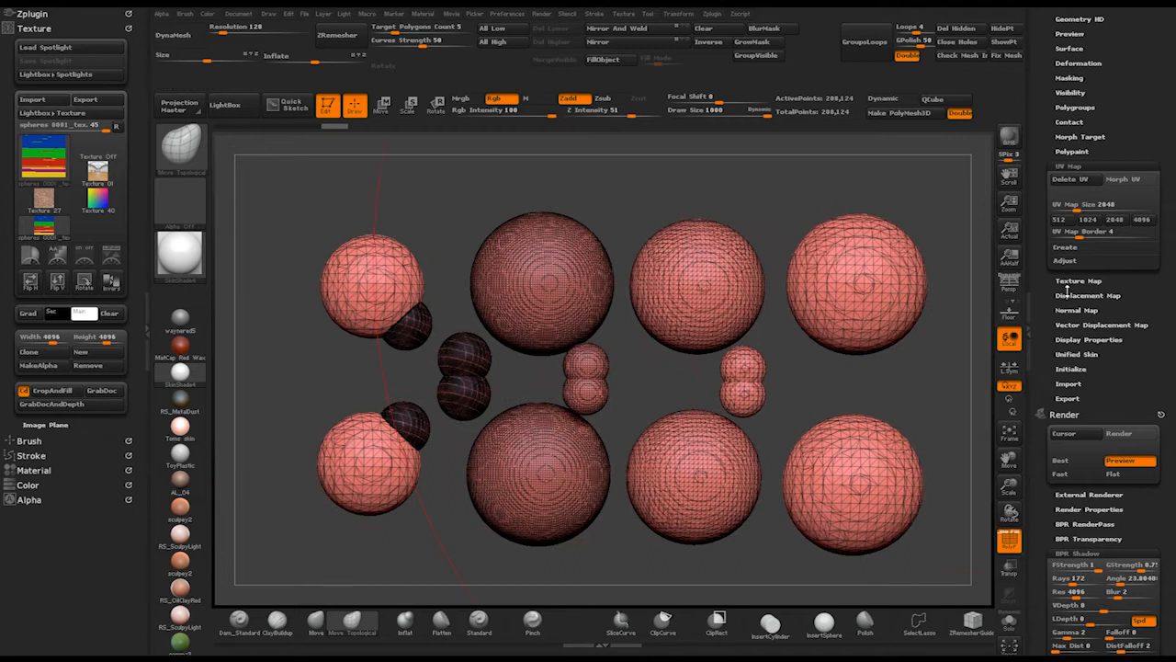
scroll(1043, 308, down, 5)
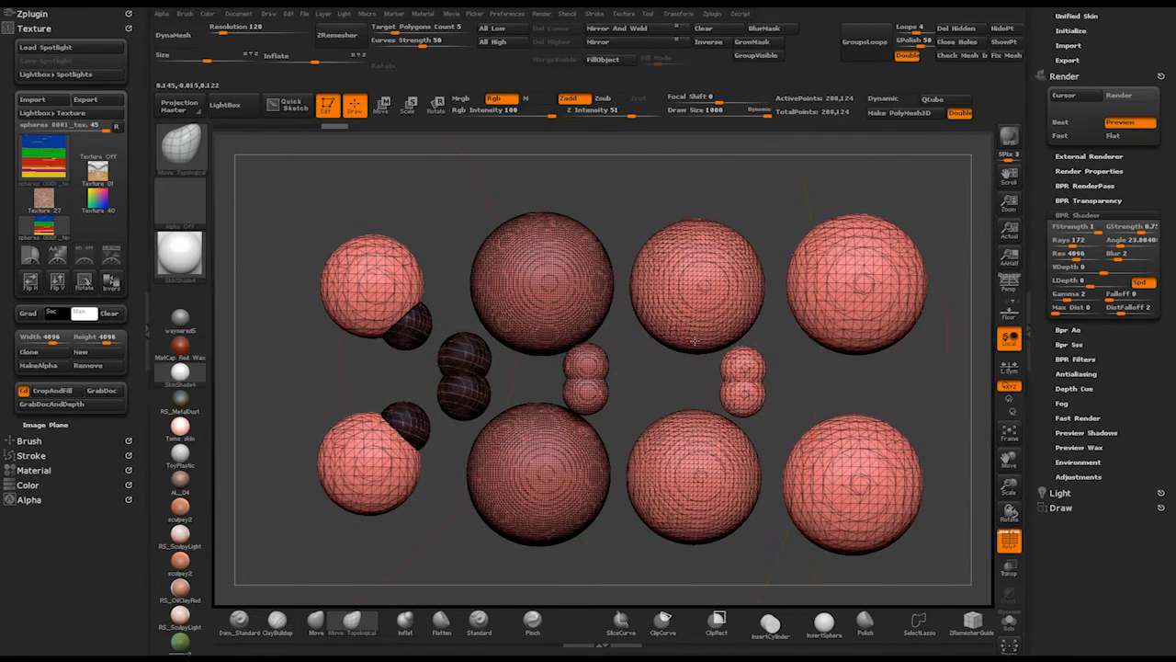
Step: Turn off the PolyFrame and apply the BrushTxtr texture as the texture map of the spheres 0001 mesh
key(shift+f)
drag(906, 369, 903, 366)
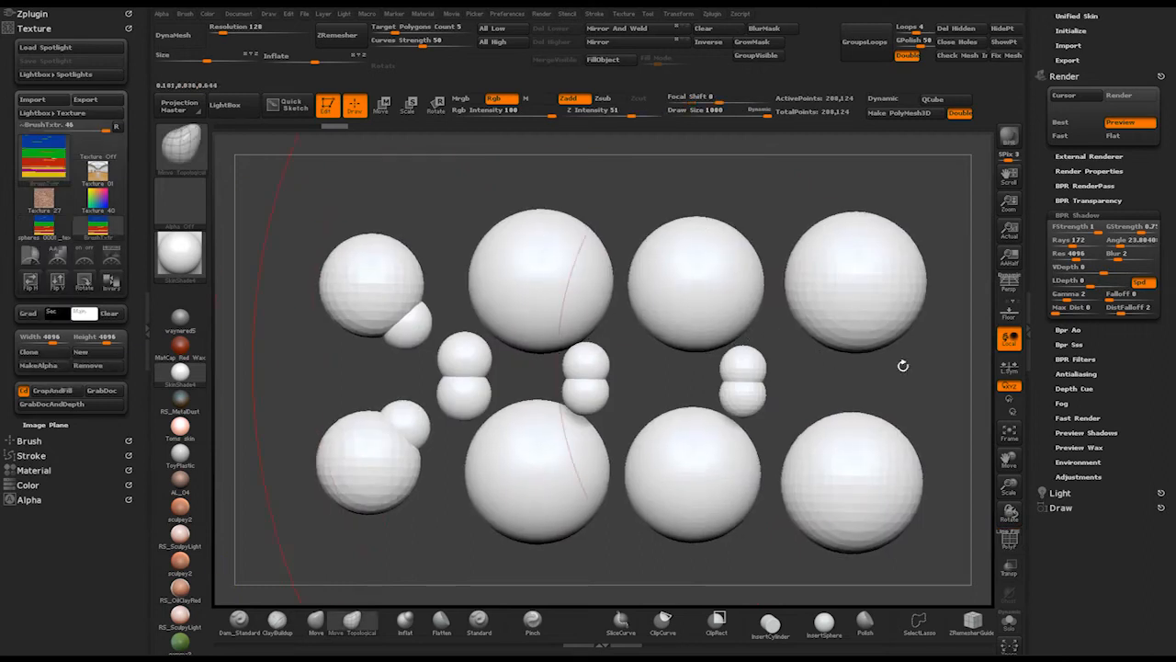
scroll(1064, 384, up, 3)
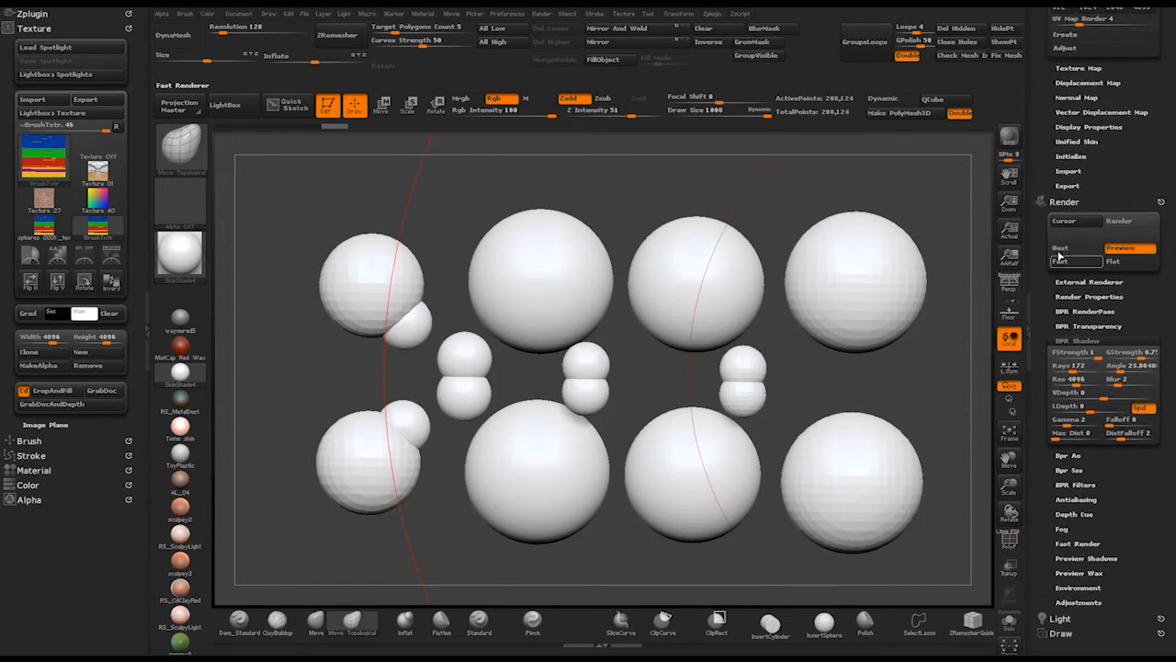
click(1063, 202)
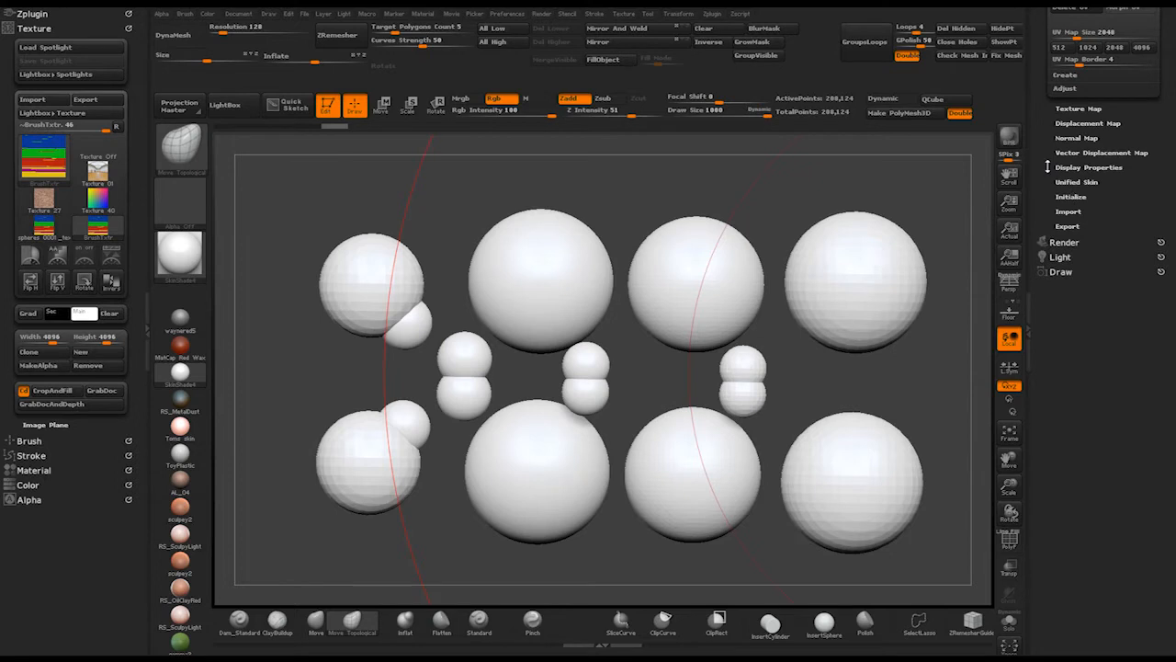
drag(1047, 167, 1056, 208)
click(1076, 213)
click(1085, 156)
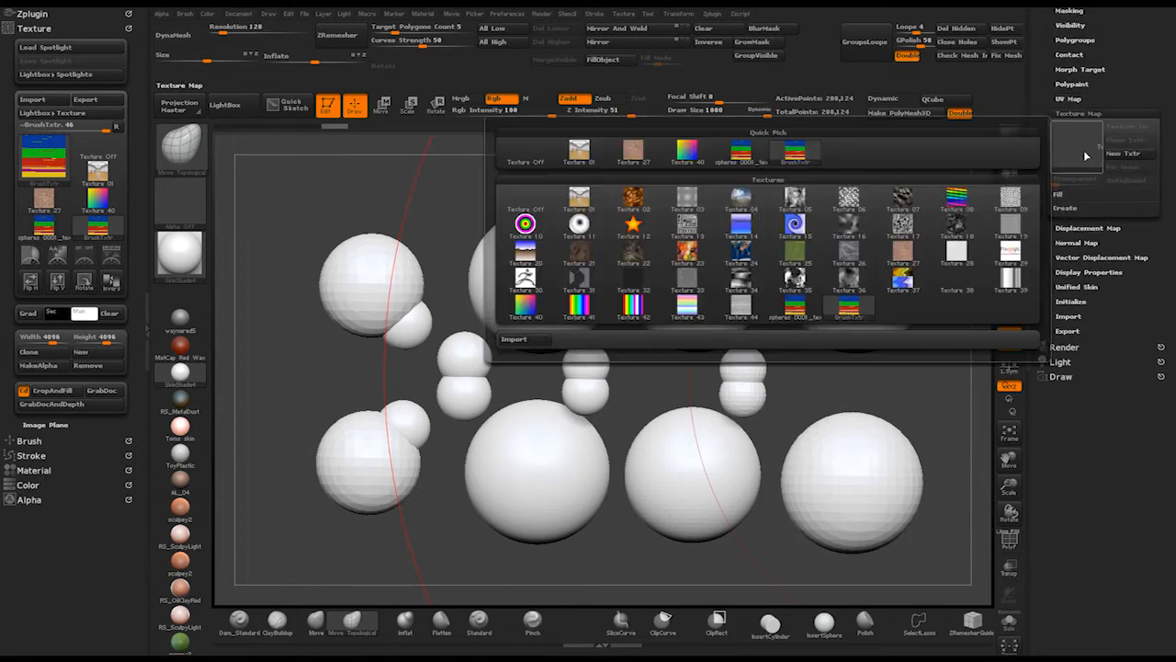
click(796, 152)
drag(710, 181, 705, 240)
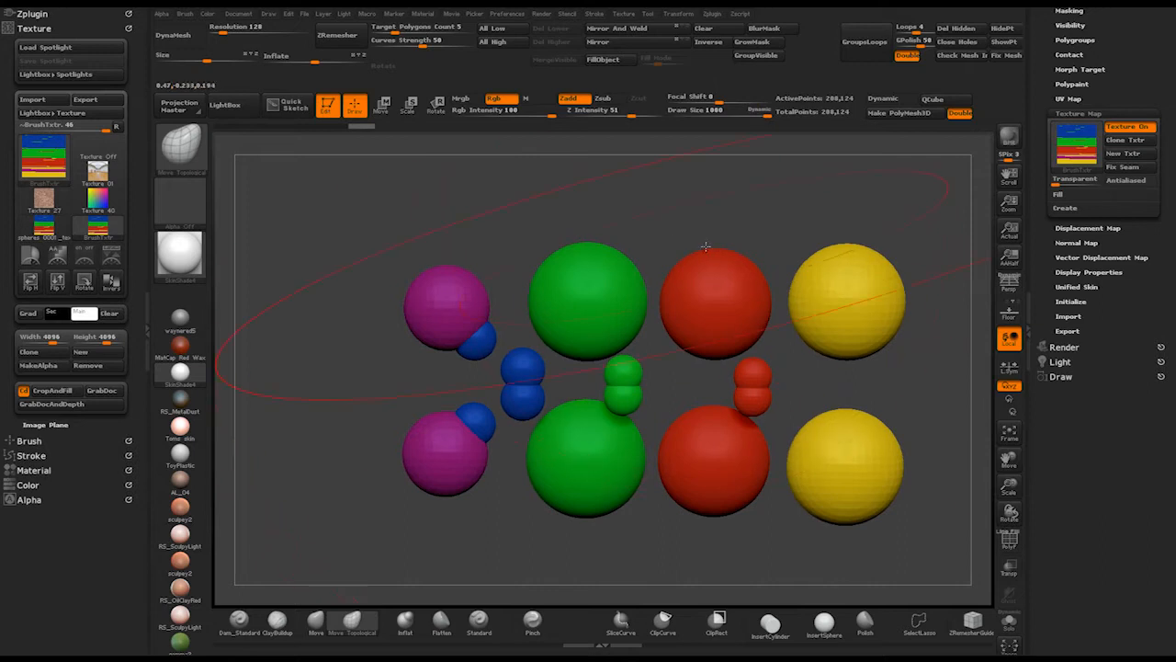
drag(665, 224, 772, 227)
Step: Open the UV Map settings and morph the textured spheres into their flat UV layout to inspect how the colours fall
drag(1038, 211, 1048, 303)
scroll(1047, 299, down, 2)
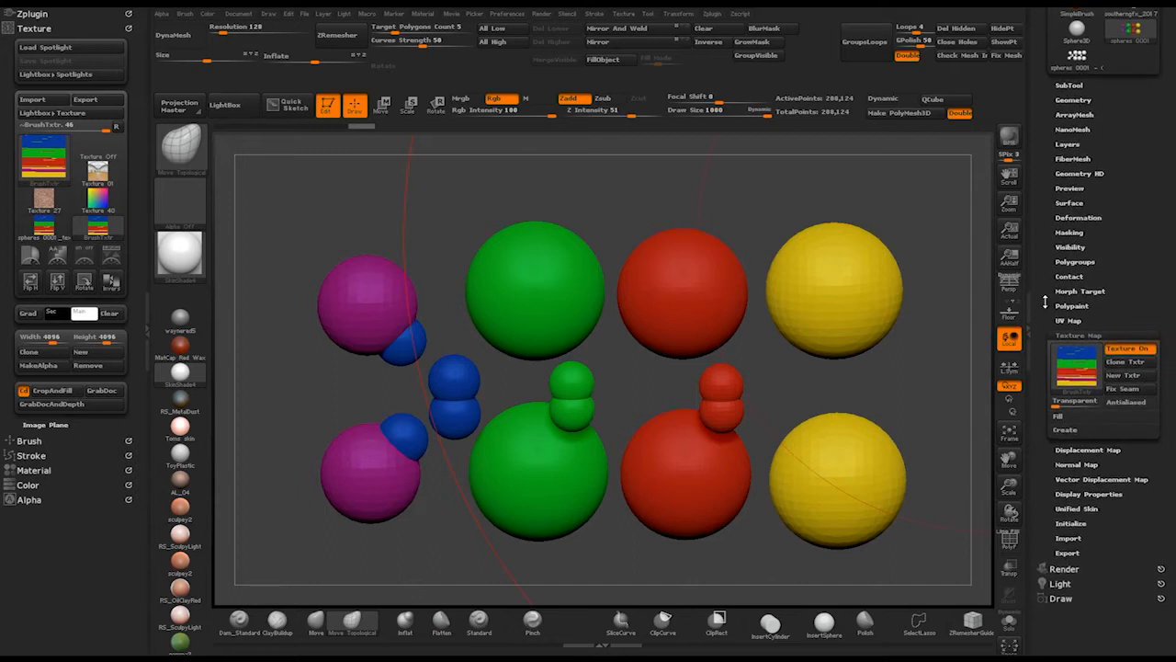
scroll(1057, 276, down, 5)
scroll(1046, 359, up, 3)
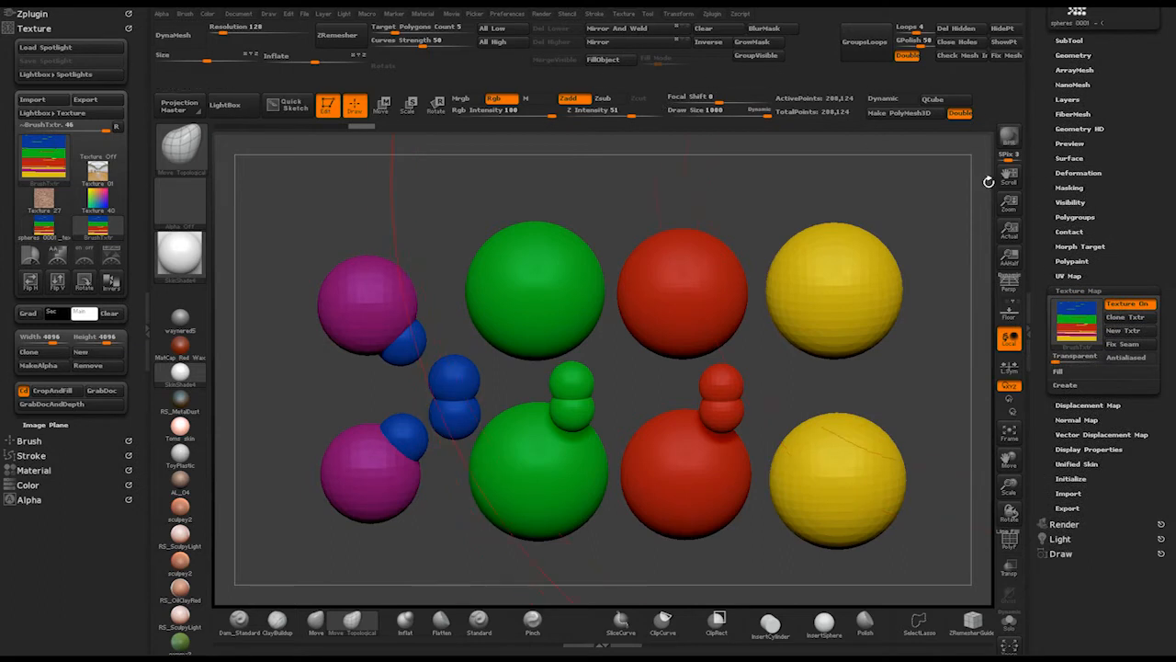
scroll(1044, 217, down, 1)
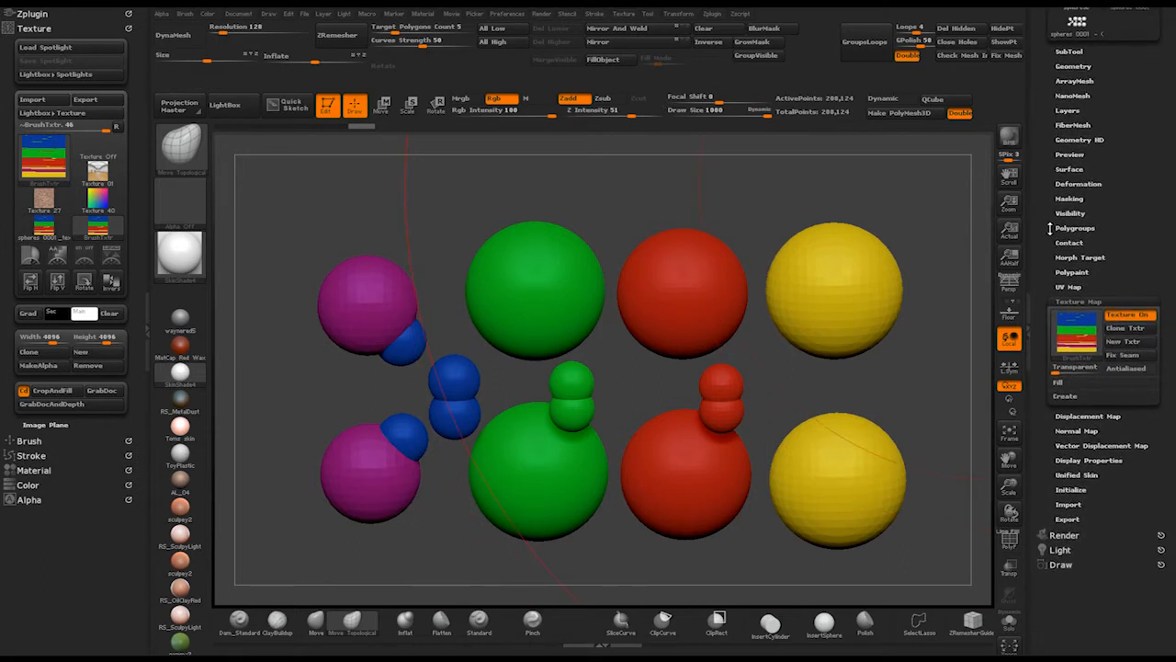
drag(1052, 208, 1051, 201)
click(1069, 257)
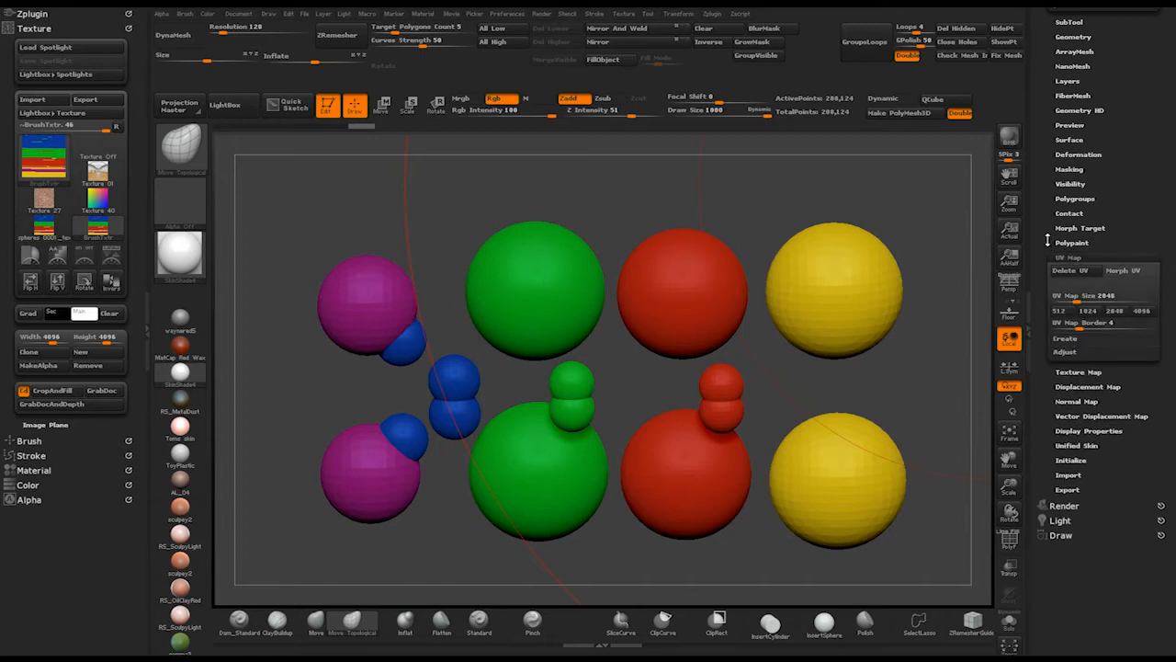
drag(1049, 243, 1050, 200)
click(1129, 232)
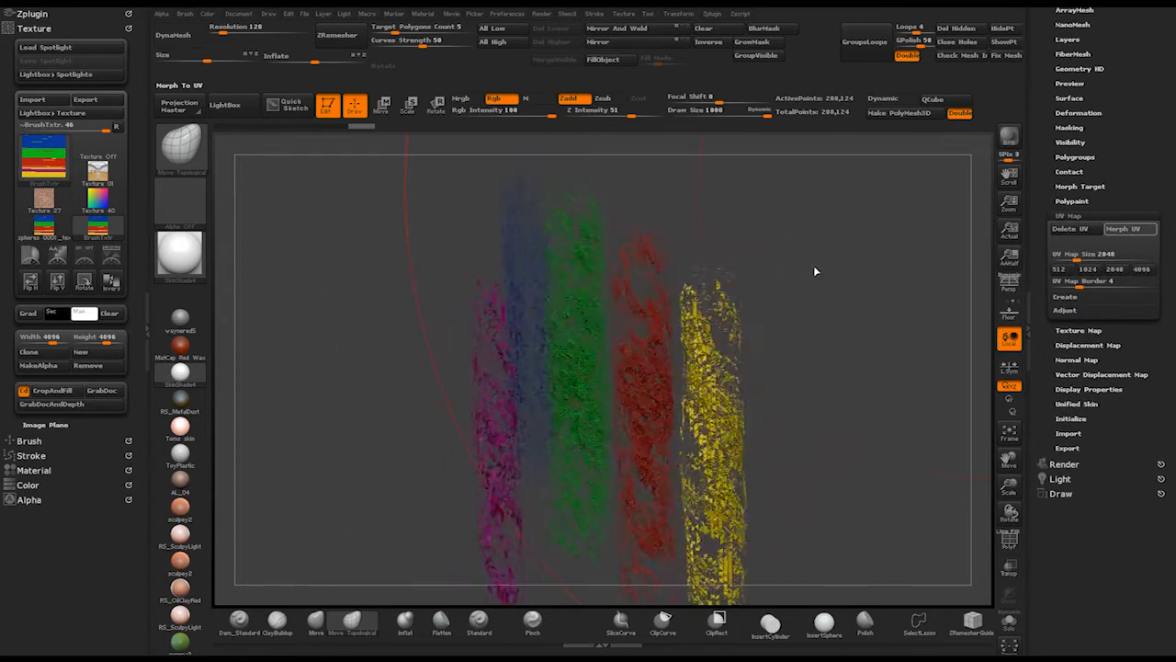
drag(740, 307, 588, 302)
right_drag(588, 302, 644, 306)
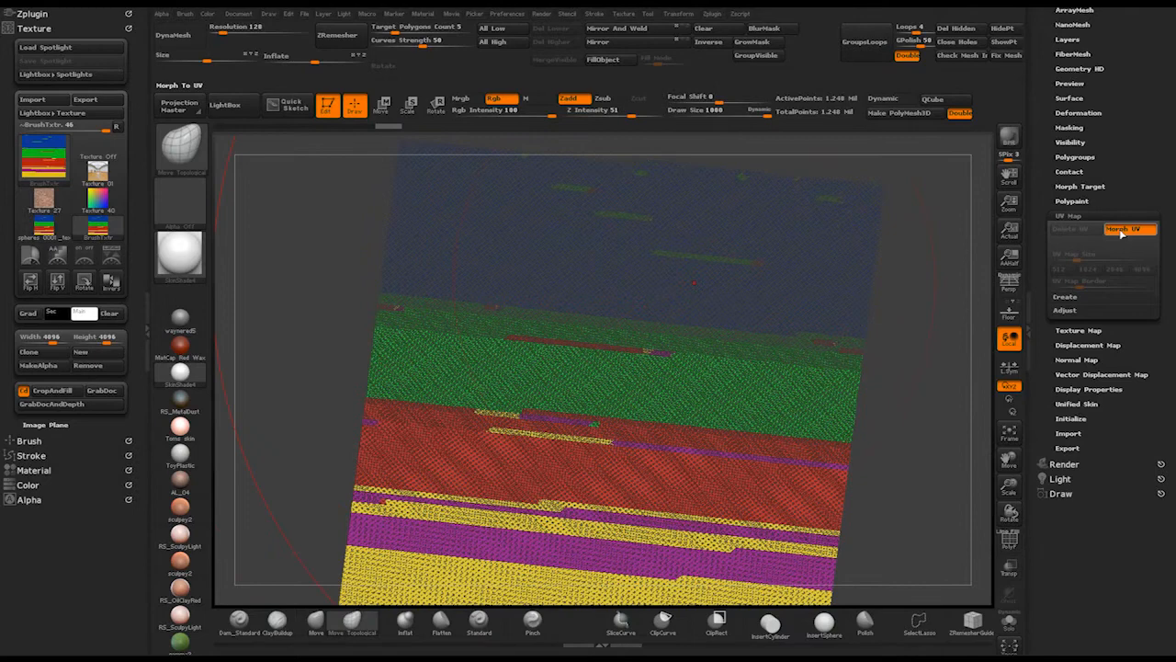
Step: Turn off Morph UV to bring back the textured spheres and view them from the side
click(1121, 233)
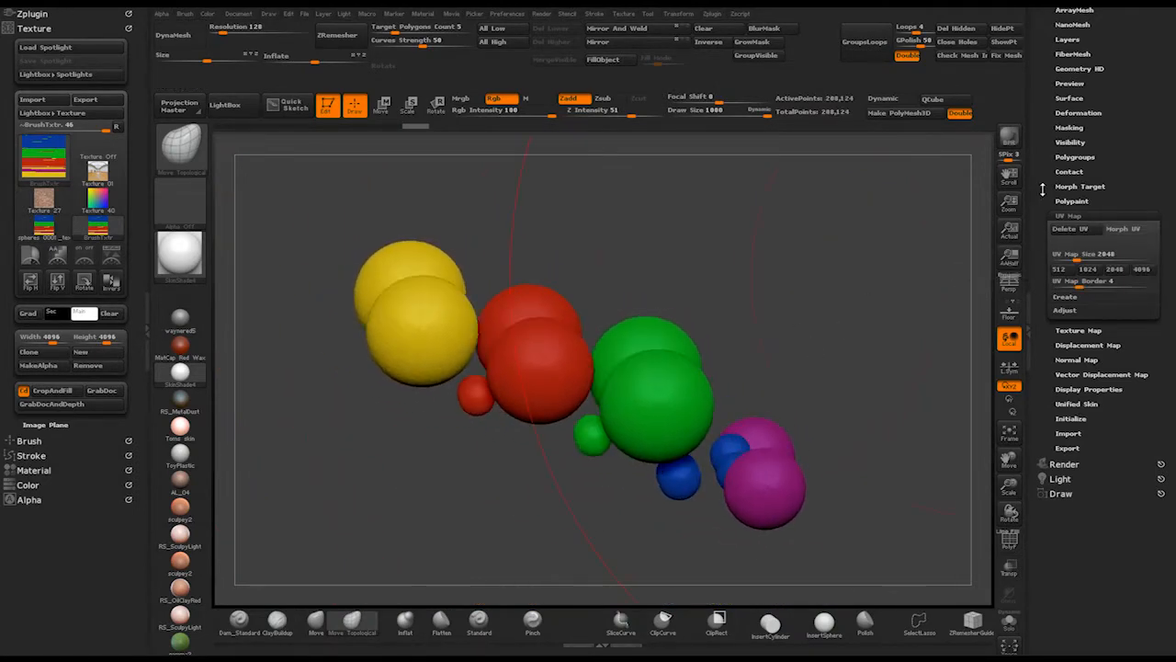
drag(1042, 189, 1007, 346)
drag(813, 317, 860, 256)
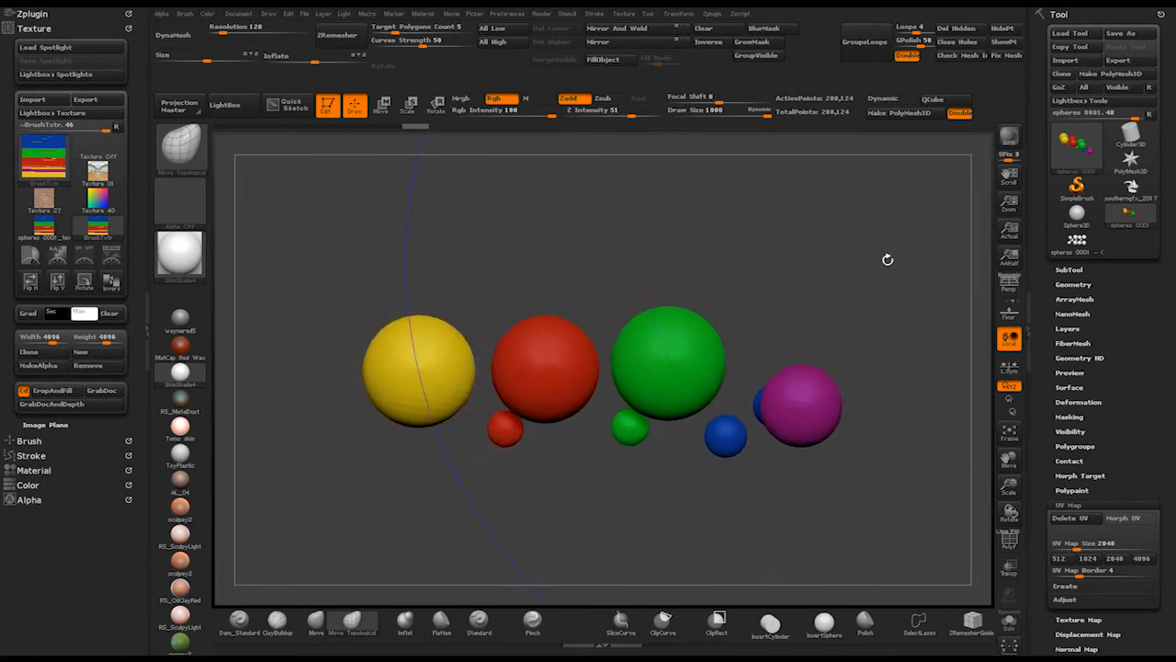
Step: Open the SubTool list and examine the spheres 0001 entry and the SubTool options below it
click(1070, 270)
scroll(1038, 298, down, 3)
scroll(1038, 298, down, 3)
scroll(1043, 354, down, 3)
scroll(1041, 329, down, 1)
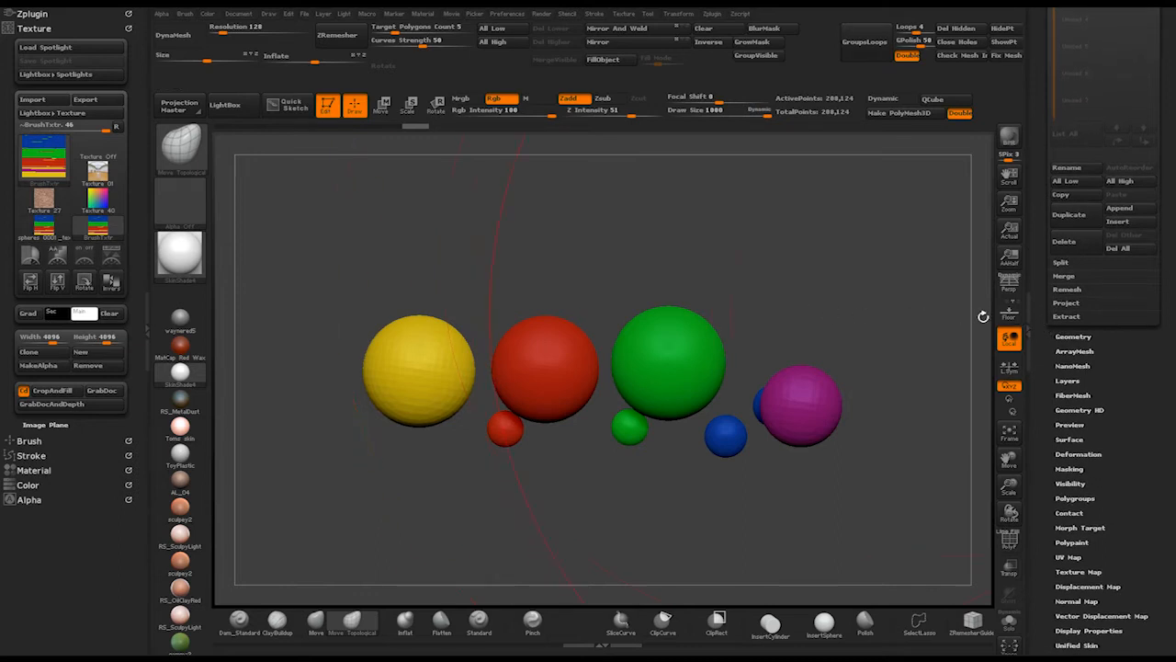
scroll(1041, 317, up, 10)
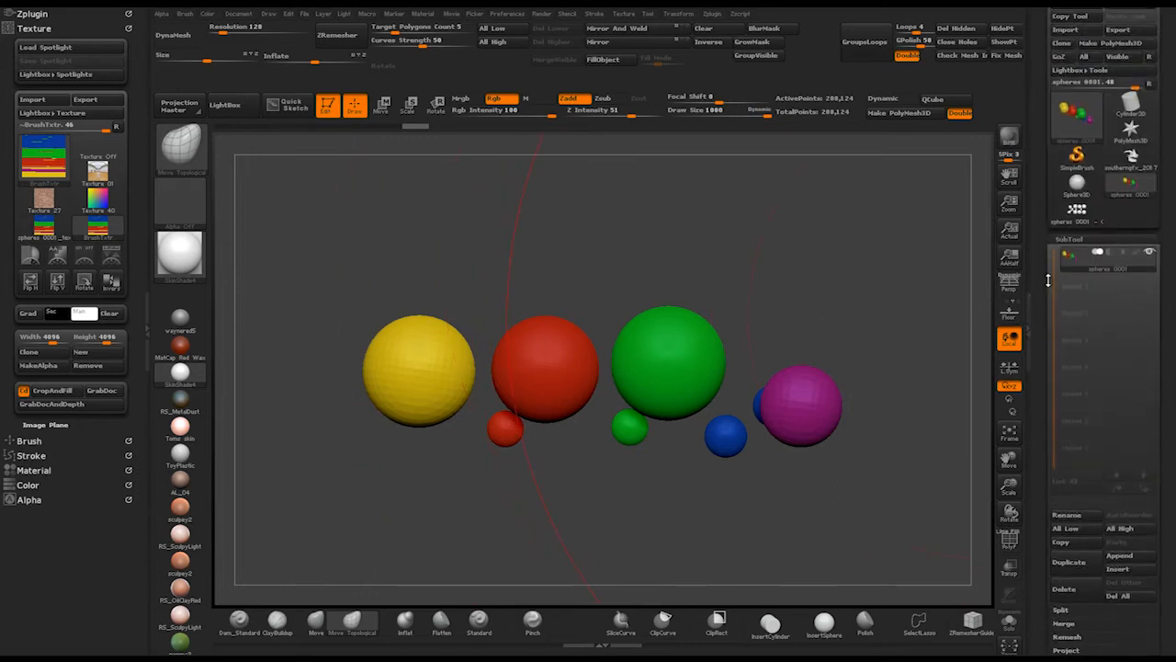
scroll(1042, 269, down, 1)
scroll(1040, 319, down, 2)
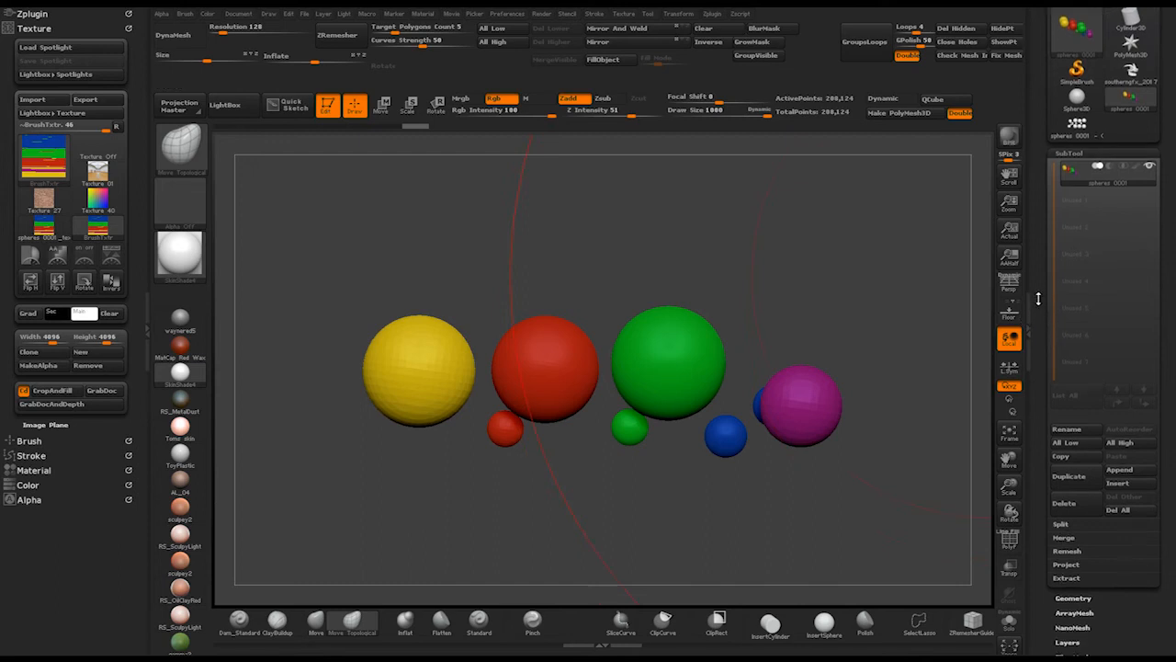
drag(819, 289, 806, 284)
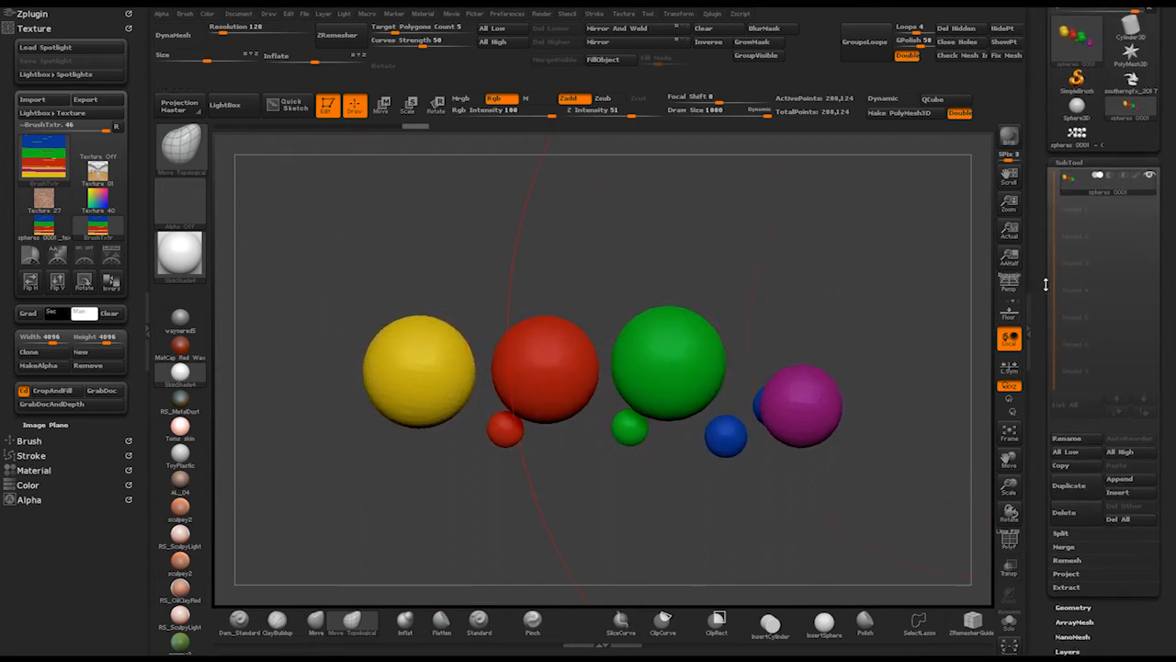
scroll(1042, 317, down, 1)
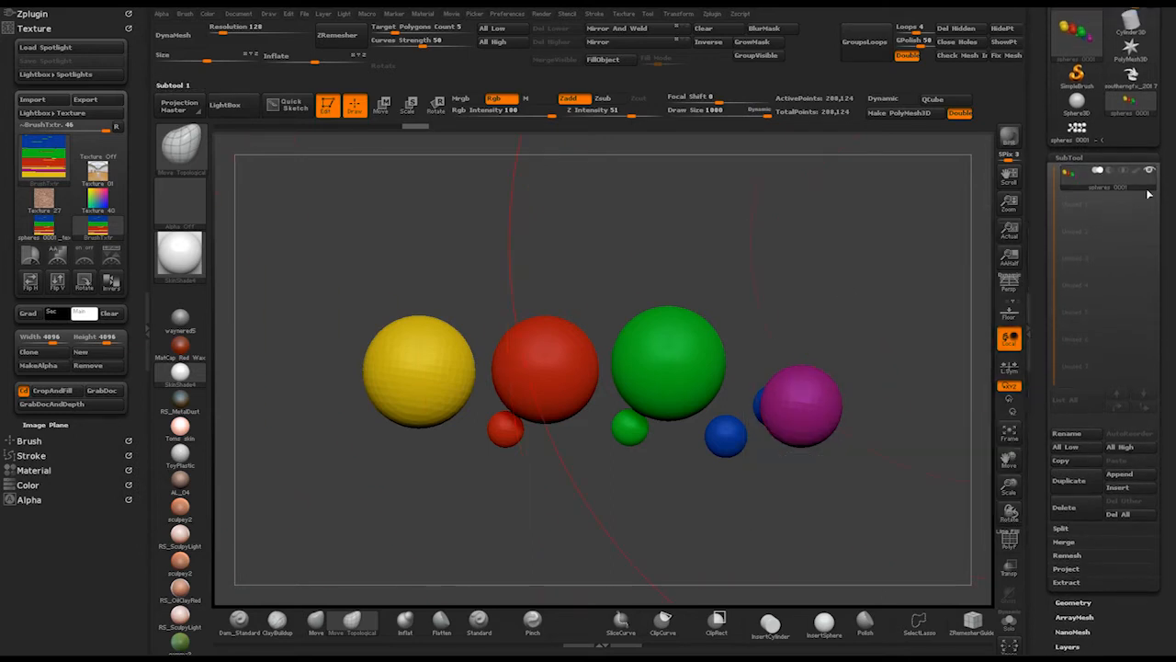
Step: Enable polypaint display for the spheres 0001 subtool and generate its polypaint from the applied texture
mouse_move(1137, 178)
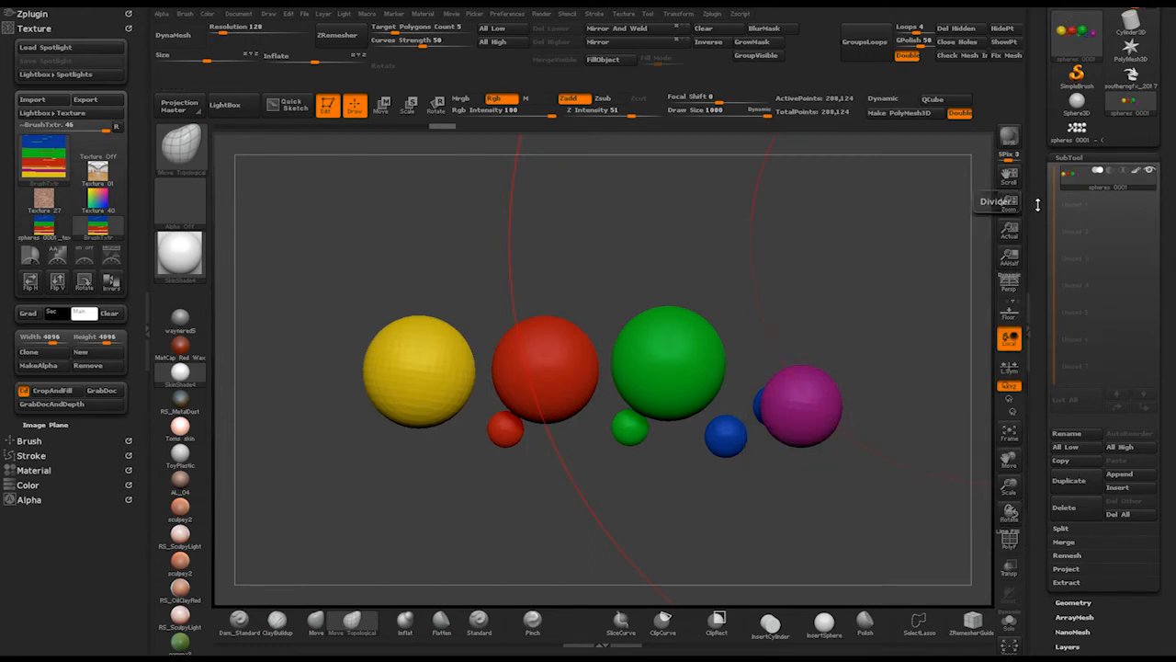
click(1069, 158)
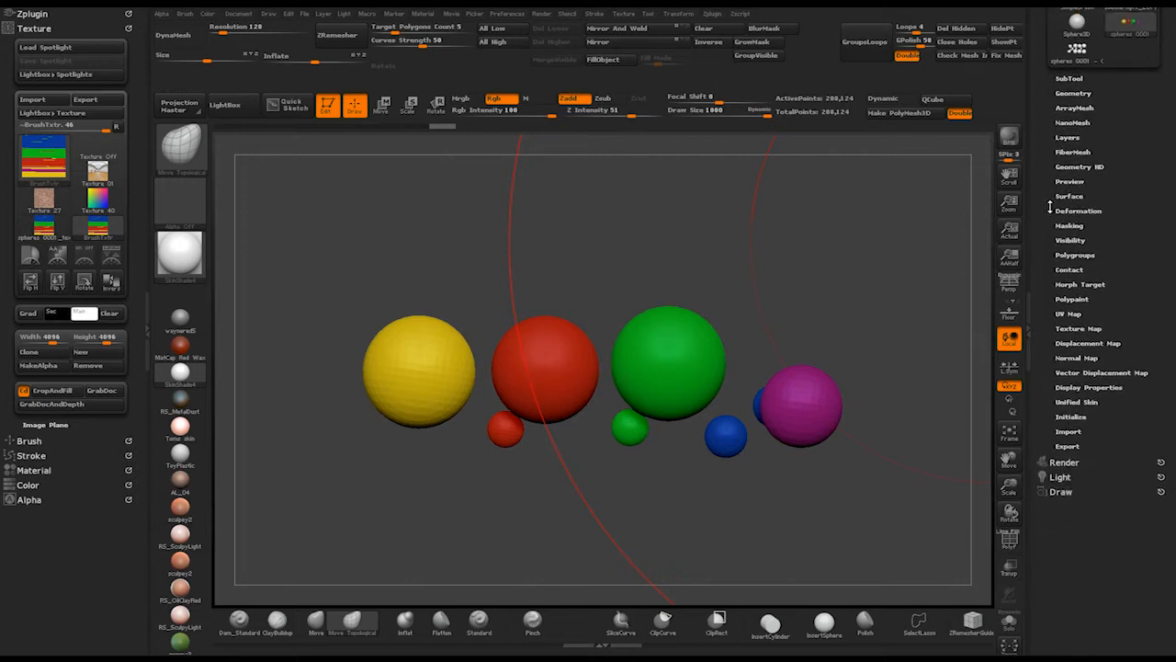
click(1072, 299)
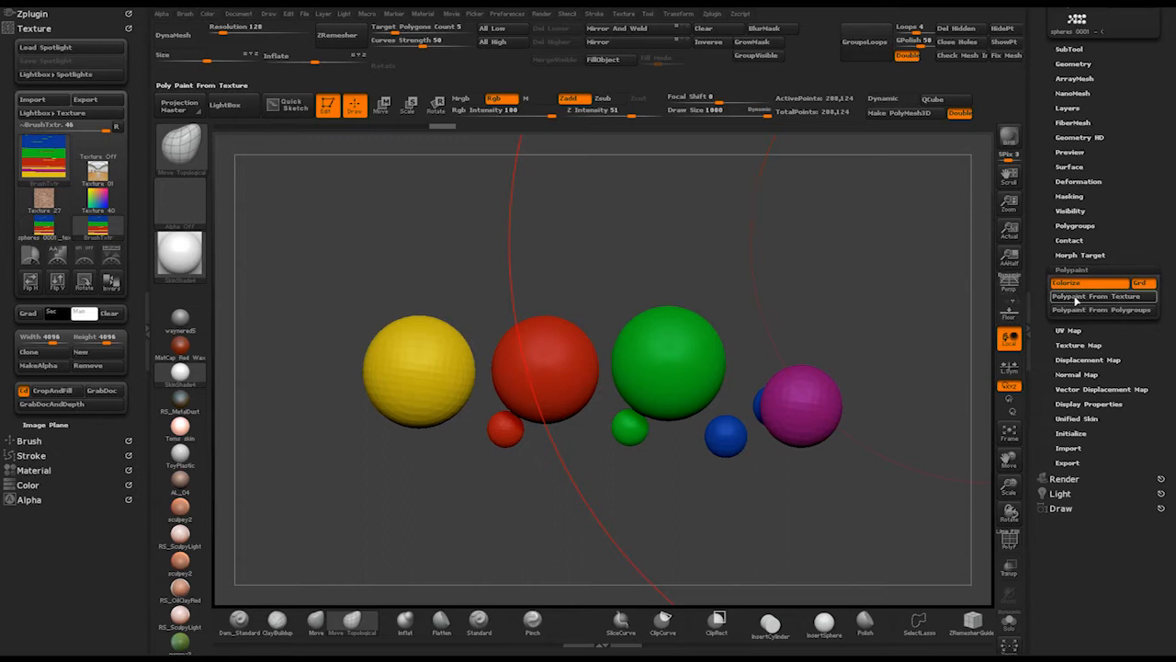
mouse_move(801, 300)
mouse_down()
mouse_move(786, 307)
mouse_move(805, 303)
mouse_up()
Step: Switch the texture map to Texture 27 with its display off, and check the polypainted spheres up close
click(1069, 344)
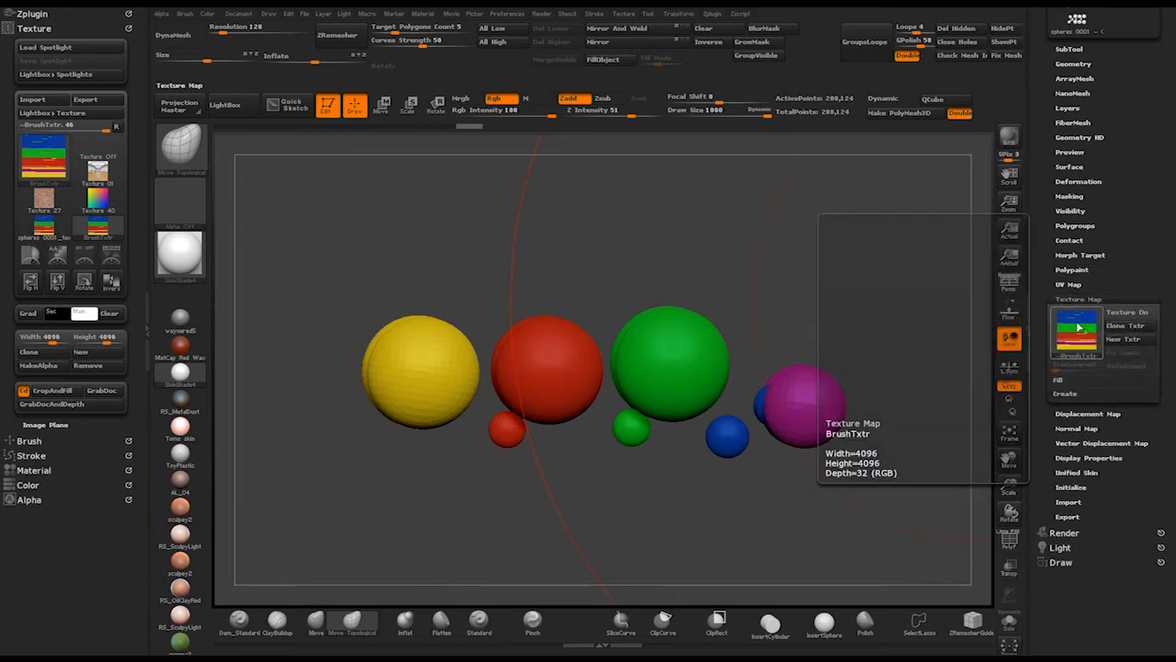
click(1087, 327)
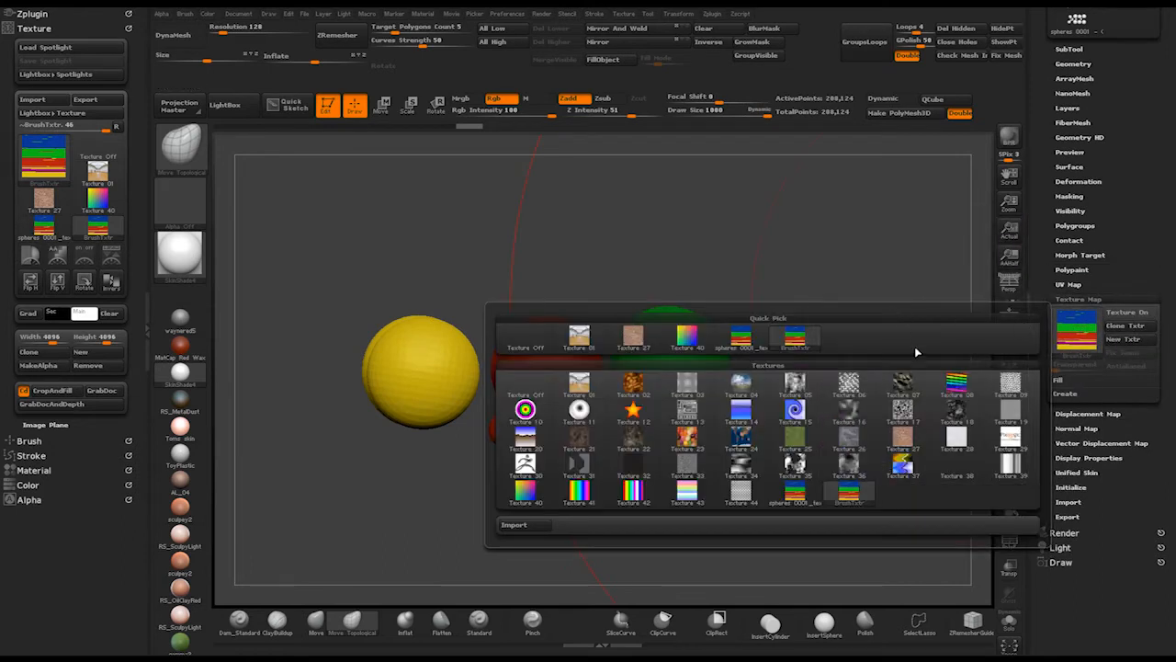
click(633, 337)
click(1121, 312)
drag(845, 302, 758, 324)
ctrl+right_drag(613, 372, 761, 404)
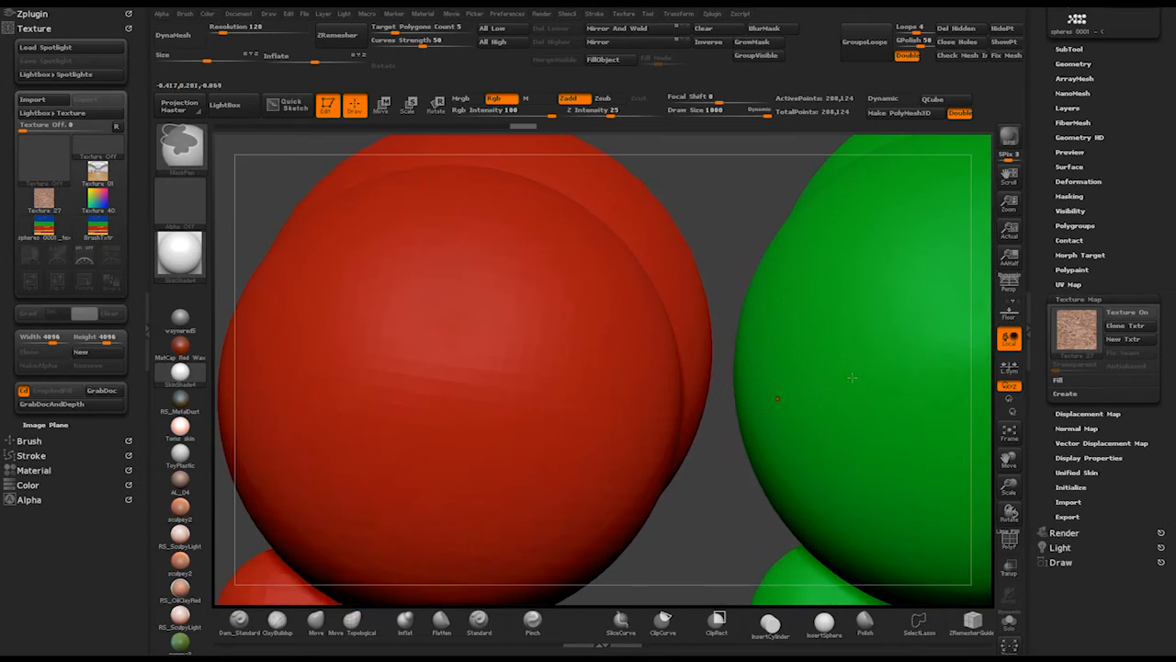
ctrl+right_drag(537, 359, 566, 311)
mouse_move(615, 267)
alt+mouse_down()
mouse_move(548, 267)
mouse_move(602, 264)
mouse_move(603, 157)
mouse_move(612, 254)
mouse_move(594, 273)
mouse_move(599, 304)
mouse_move(829, 196)
mouse_move(859, 209)
mouse_move(854, 224)
mouse_move(804, 241)
mouse_move(821, 244)
mouse_move(806, 251)
mouse_move(814, 262)
mouse_move(816, 253)
mouse_move(787, 260)
mouse_move(829, 253)
alt+mouse_up()
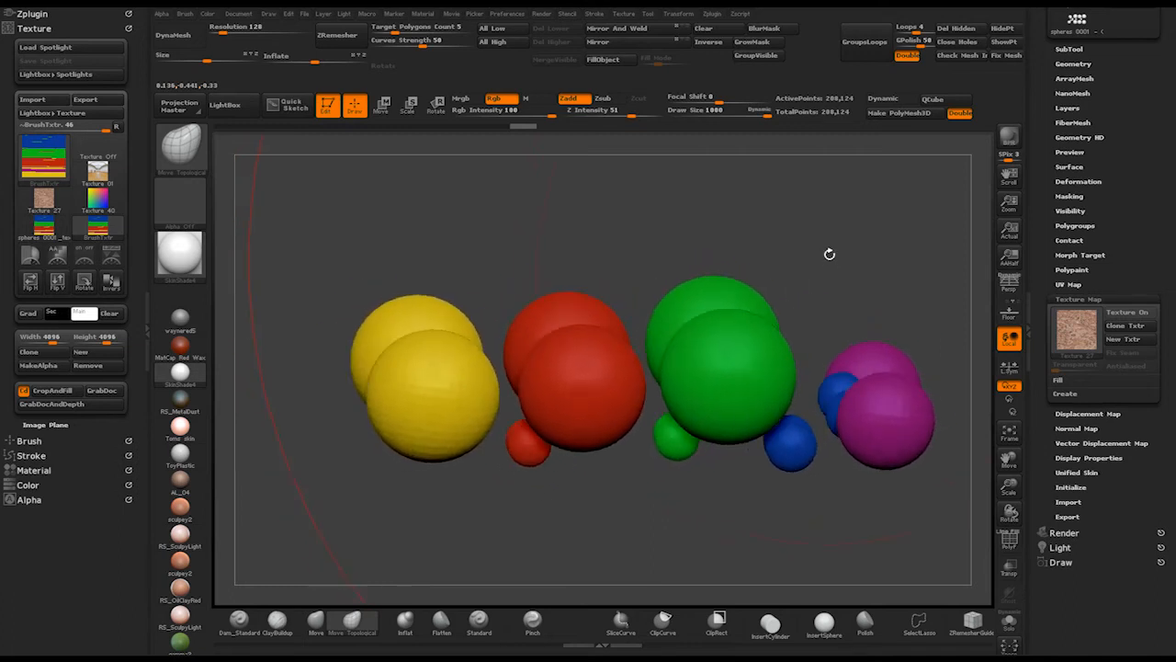
Step: Show the PolyFrame and turn off polypaint display for the spheres 0001 subtool in the SubTool list
drag(1043, 155, 1037, 329)
click(1064, 273)
drag(797, 278, 623, 211)
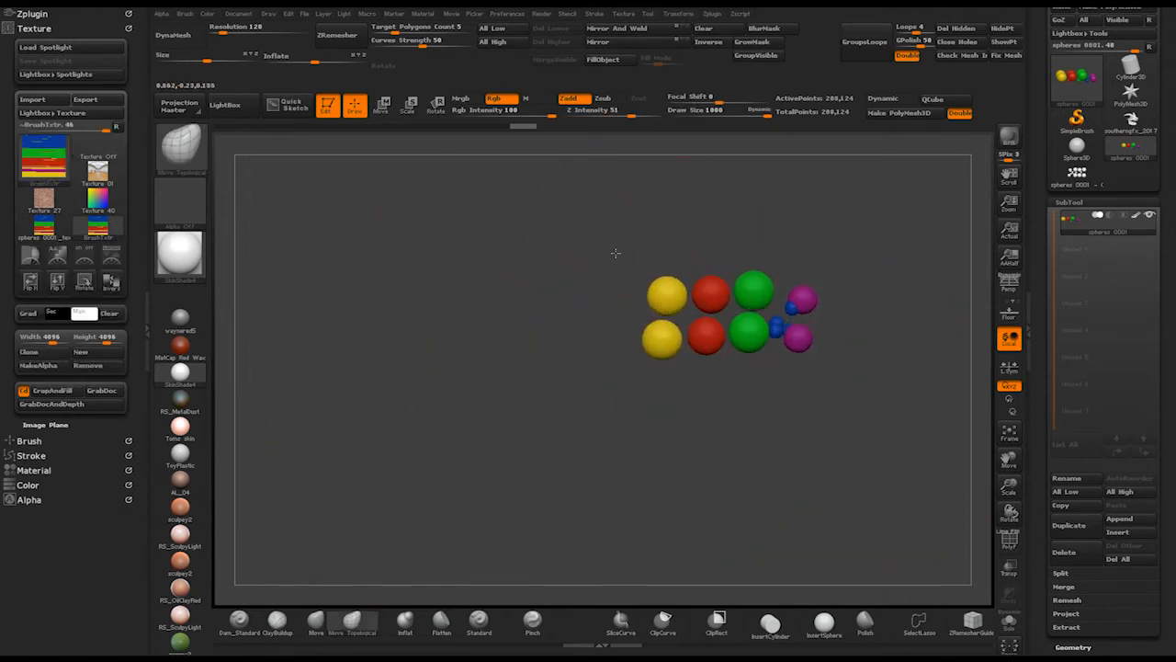
drag(616, 255, 624, 312)
ctrl+right_drag(667, 270, 780, 178)
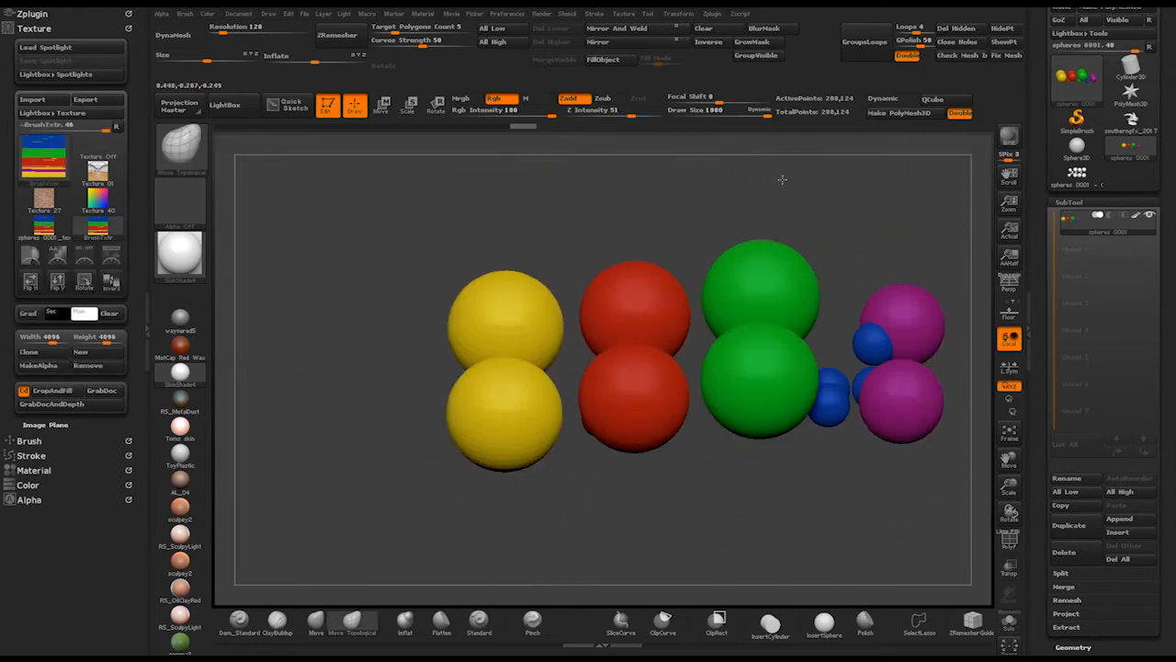
key(shift+f)
right_drag(572, 291, 737, 294)
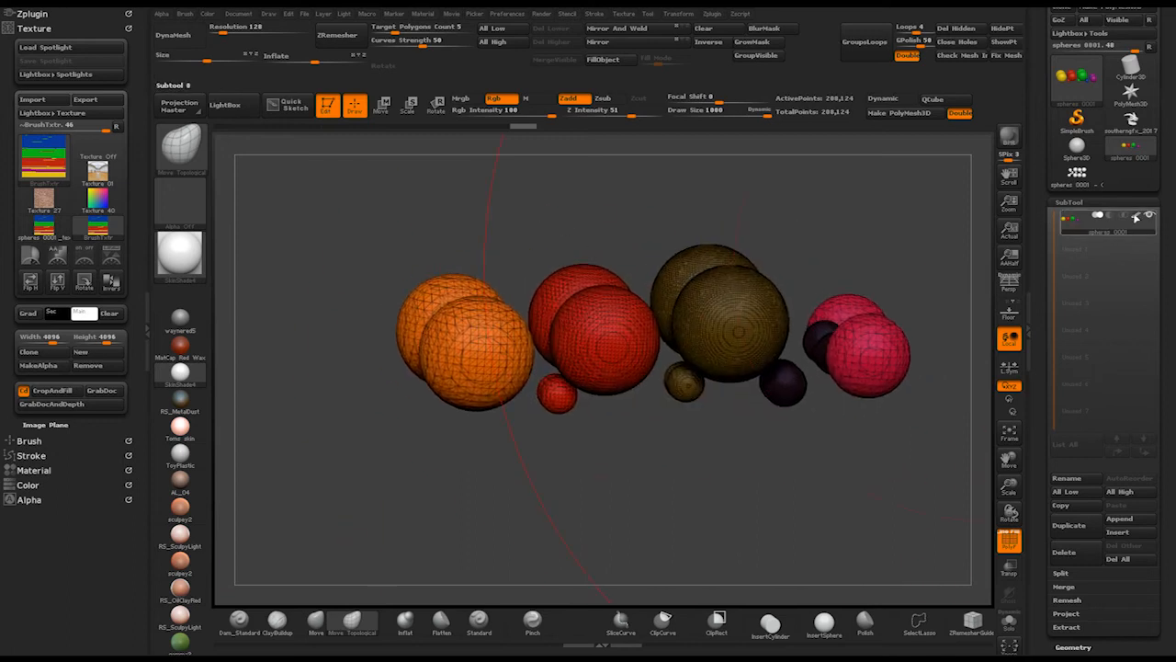
click(1136, 217)
Step: Mask the upper halves of the three largest sphere pairs with MaskLasso and turn the masked area into a new polygroup
right_drag(701, 459, 684, 435)
right_drag(582, 410, 536, 378)
right_drag(572, 442, 580, 393)
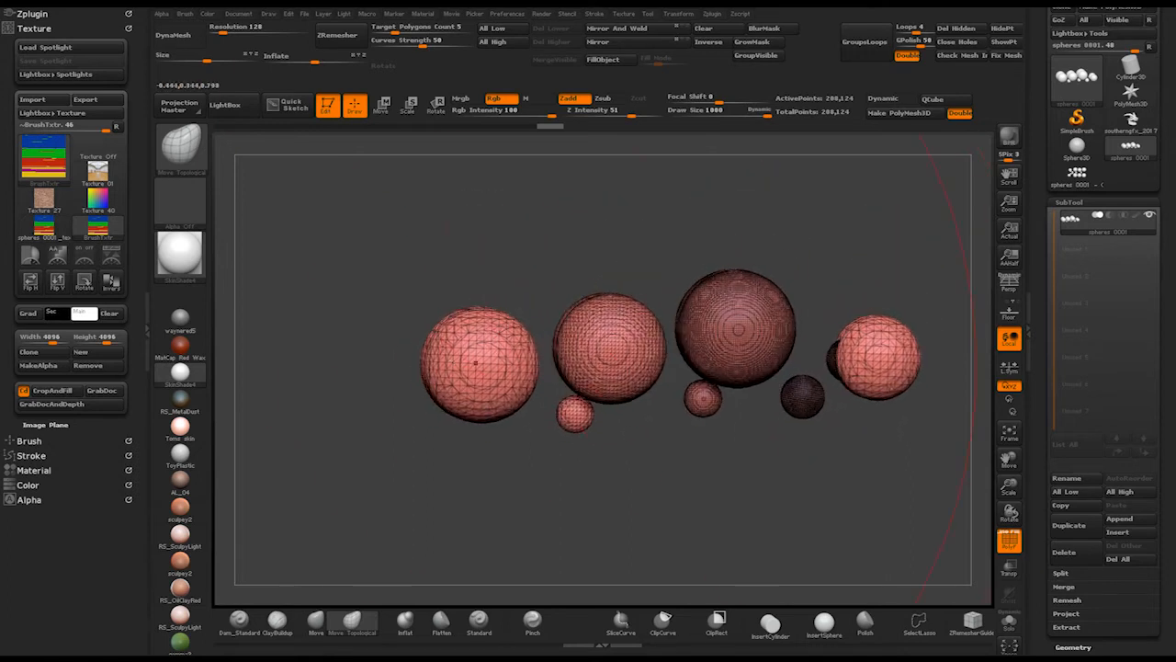
ctrl+click(182, 147)
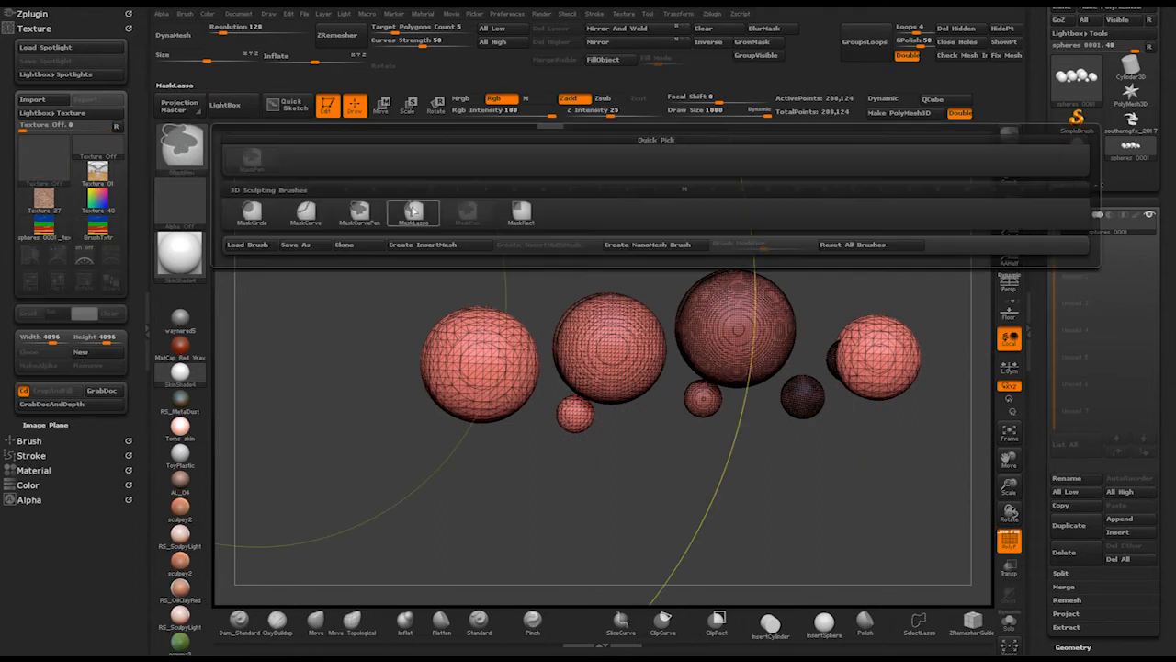
click(436, 220)
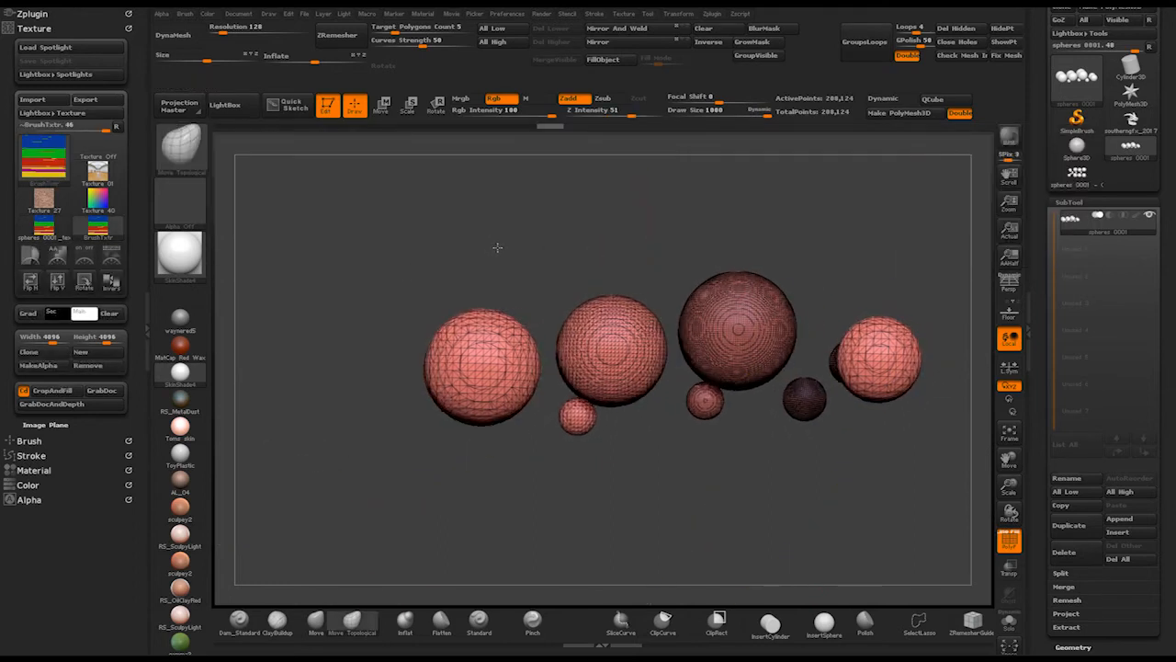
mouse_move(371, 230)
ctrl+mouse_down()
mouse_move(394, 347)
mouse_move(471, 364)
ctrl+mouse_up()
mouse_move(632, 349)
ctrl+mouse_down()
mouse_move(854, 288)
mouse_move(396, 231)
ctrl+mouse_up()
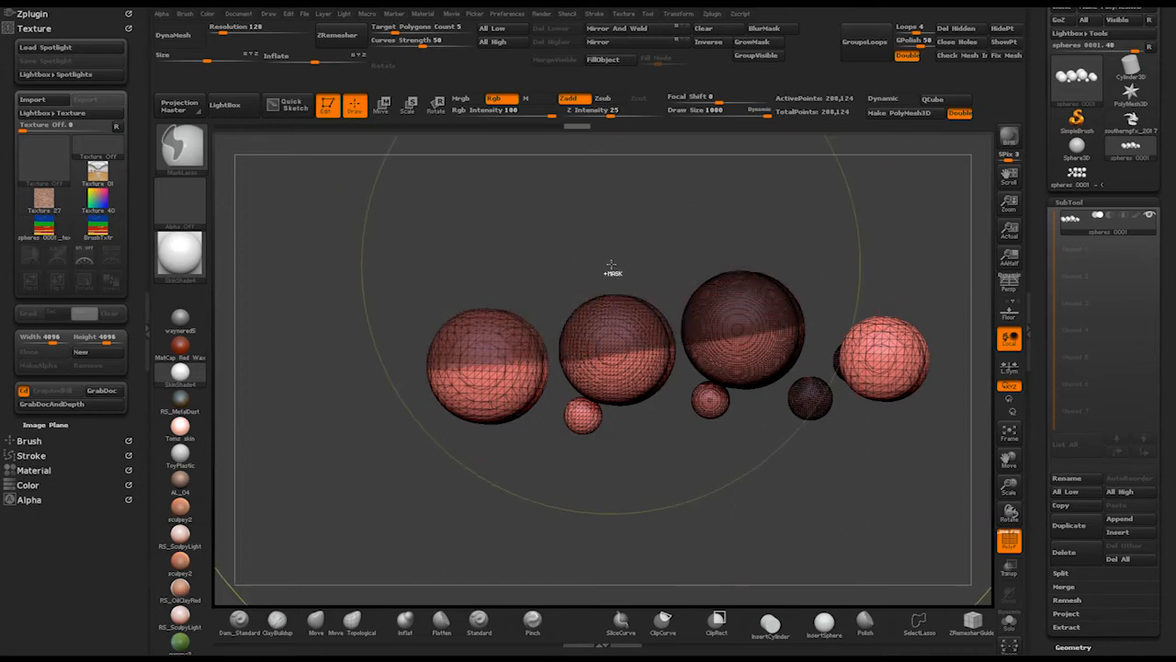
key(ctrl+w)
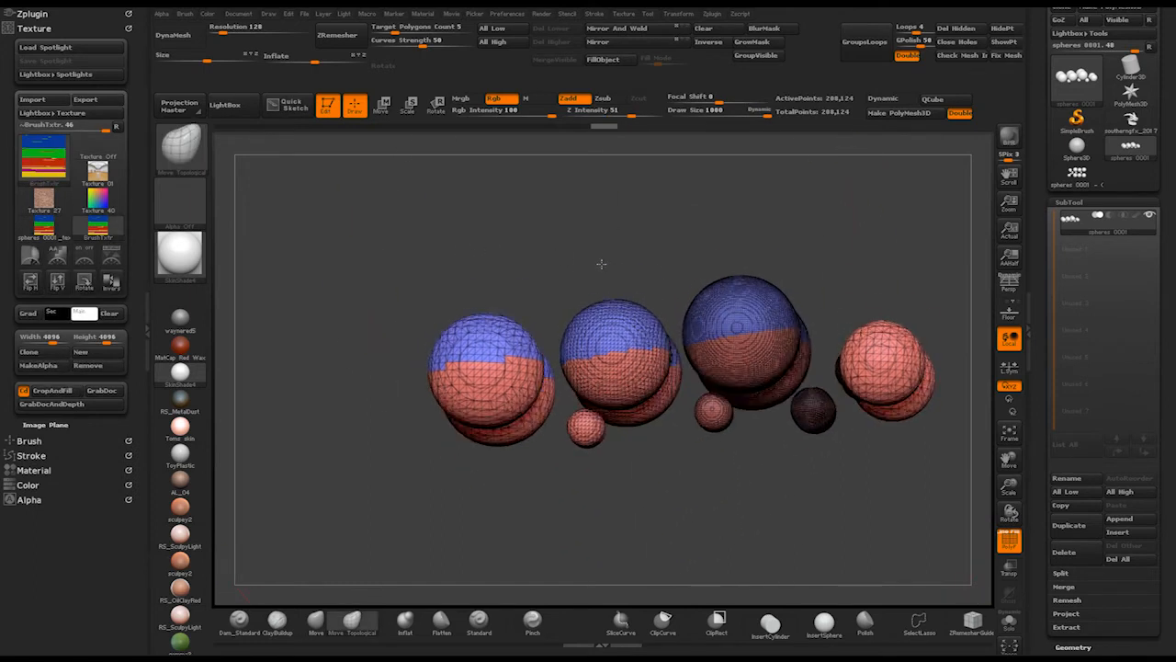
Step: Mask the upper halves of the smaller sphere pair at the row's end with MaskLasso and turn the masked area into a new polygroup
right_drag(601, 264, 551, 452)
key(ctrl)
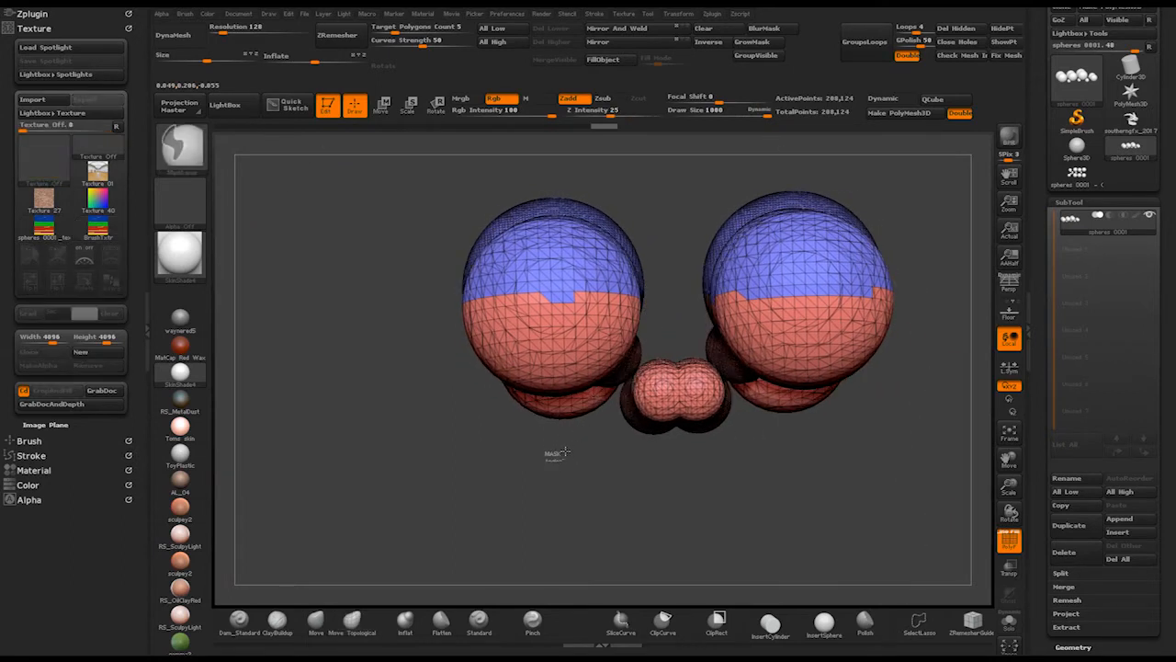
mouse_move(733, 395)
ctrl+mouse_down()
mouse_move(777, 467)
mouse_move(617, 450)
ctrl+mouse_up()
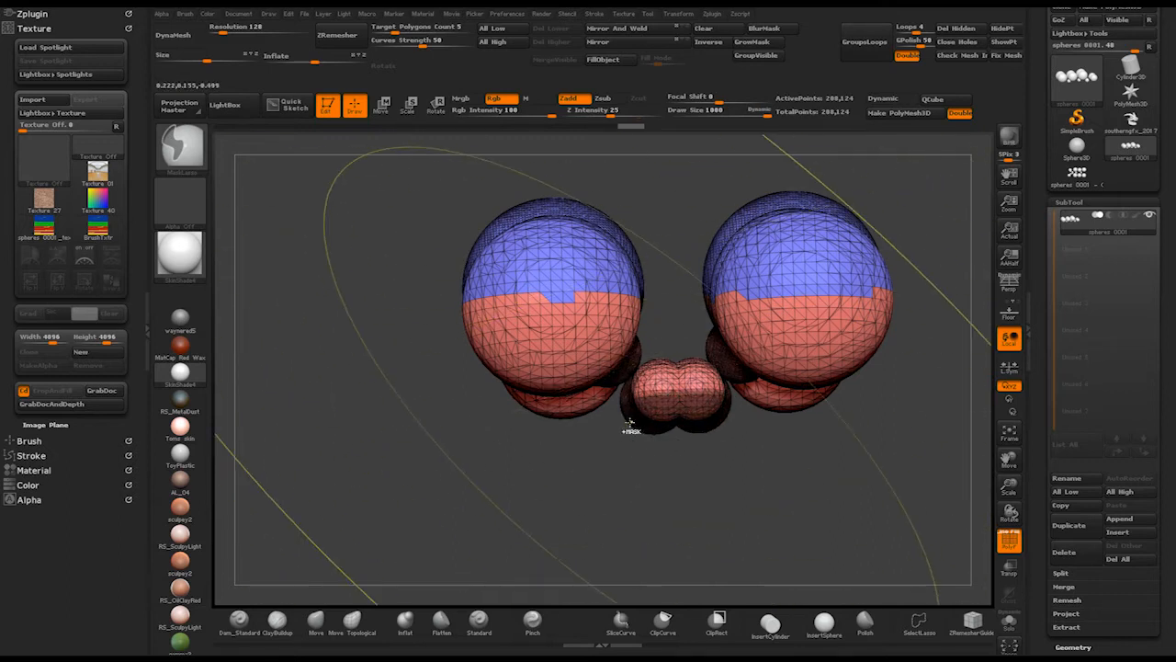
right_drag(638, 428, 863, 470)
mouse_move(708, 255)
ctrl+mouse_down()
mouse_move(763, 254)
mouse_move(711, 305)
ctrl+mouse_up()
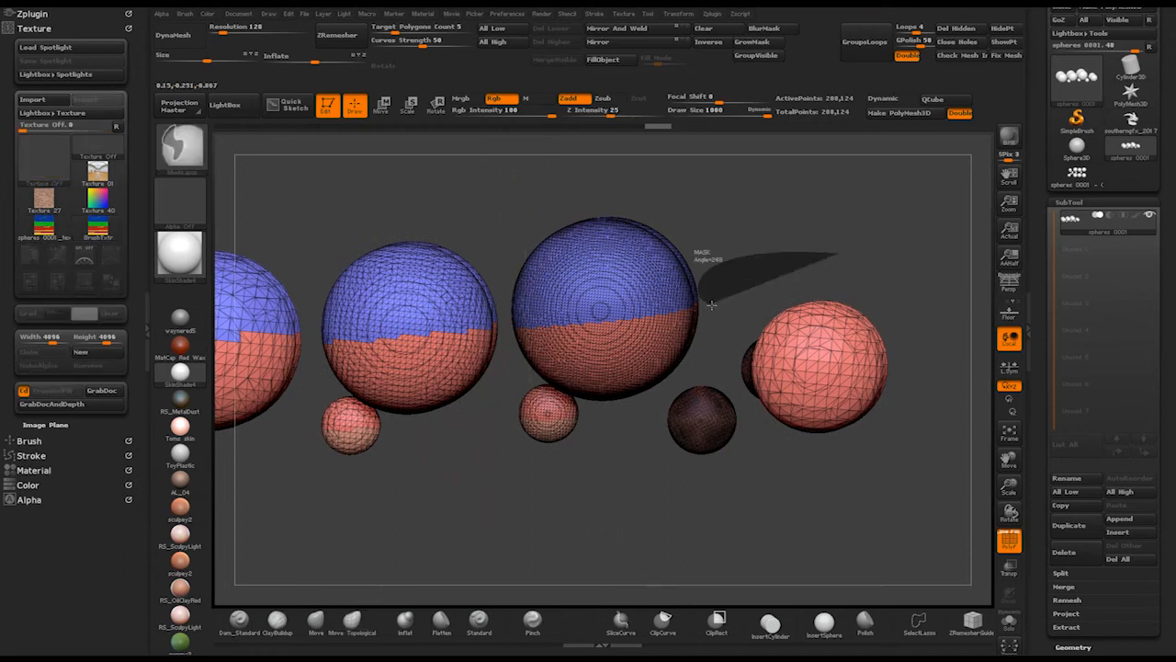
mouse_move(729, 356)
ctrl+mouse_down()
mouse_move(965, 376)
mouse_move(919, 294)
ctrl+mouse_up()
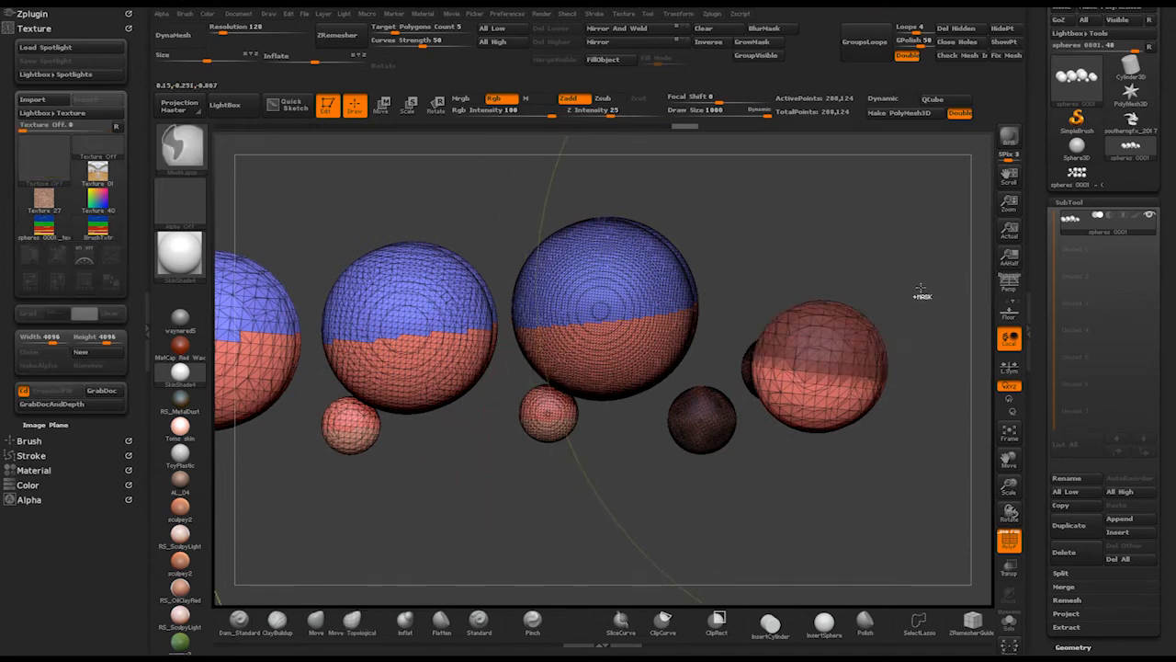
right_drag(825, 270, 689, 306)
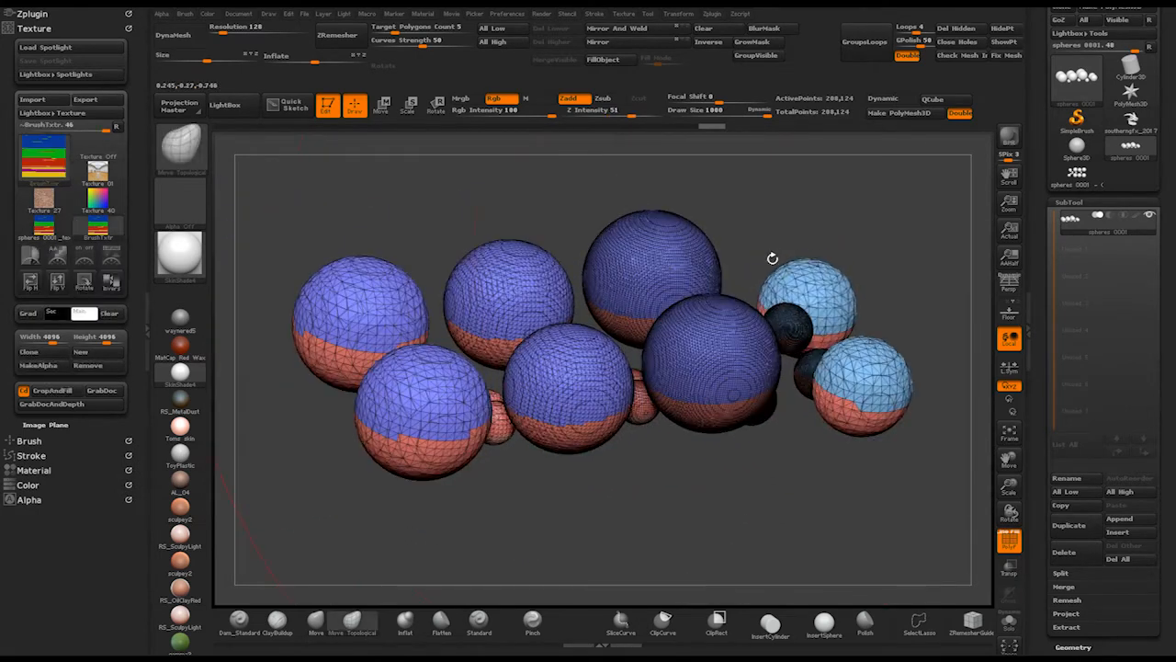
key(ctrl)
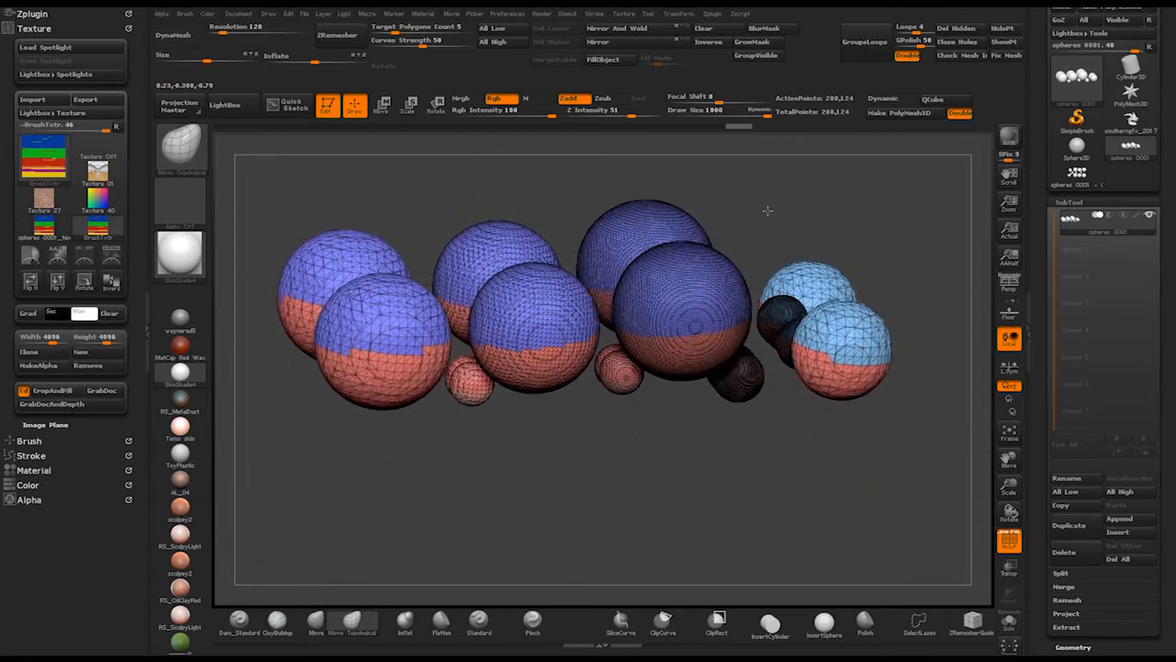
drag(767, 210, 830, 297)
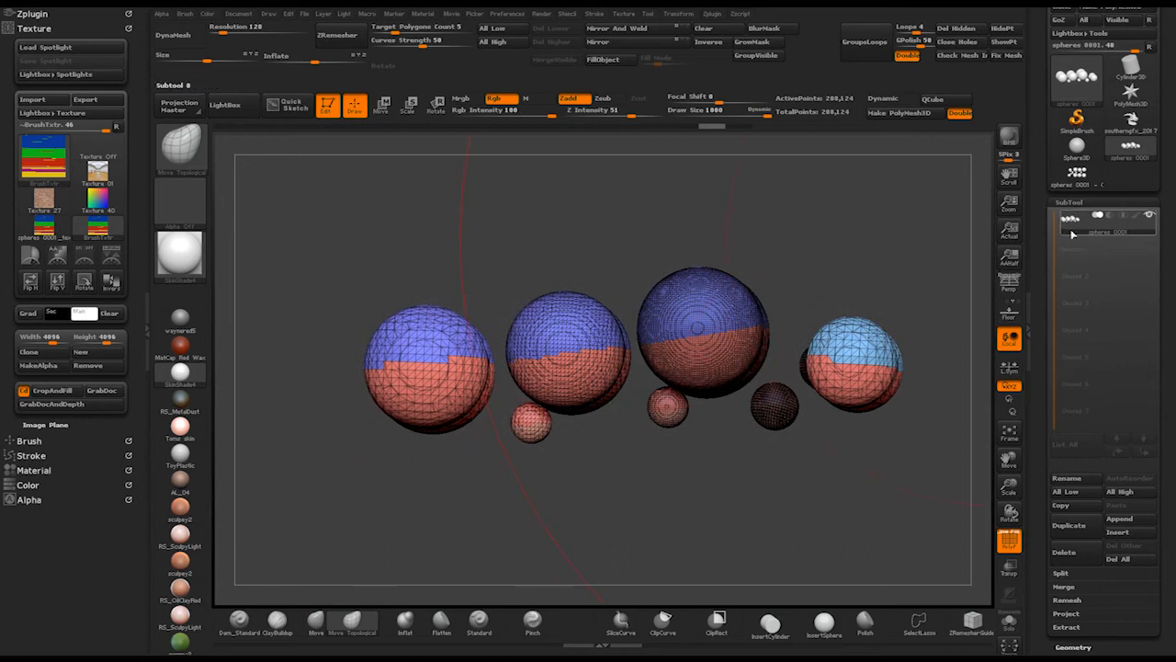
Step: Duplicate the spheres 0001 subtool, hide the copy, and make the original spheres 0001 the visible active subtool
drag(1037, 224, 1044, 227)
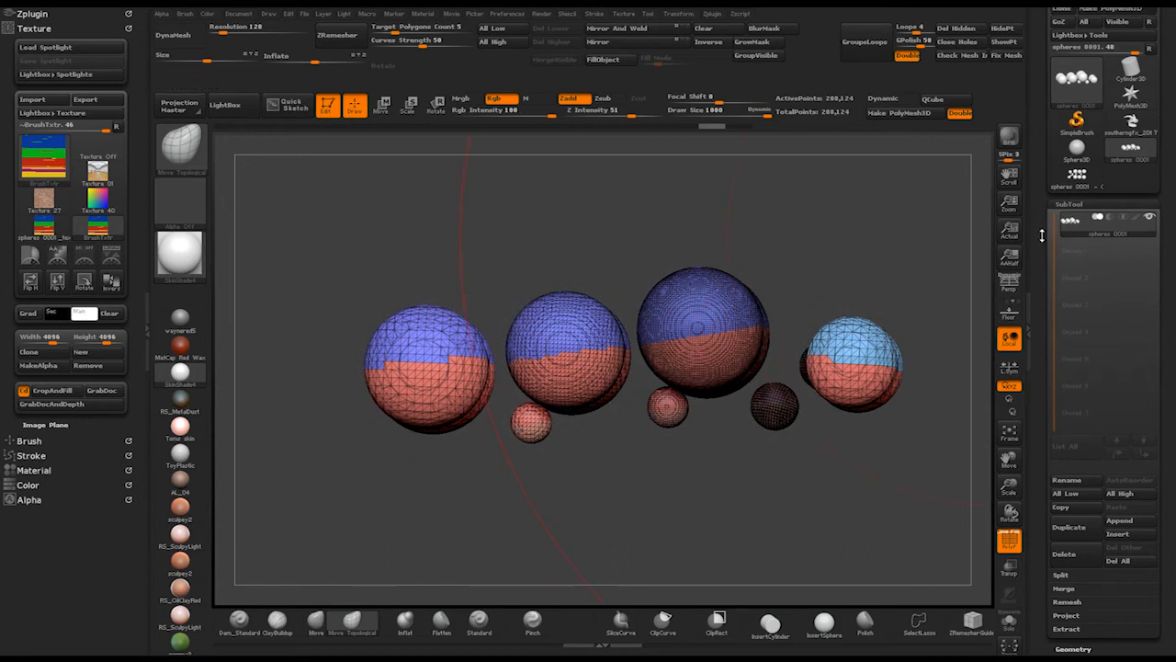
click(1070, 528)
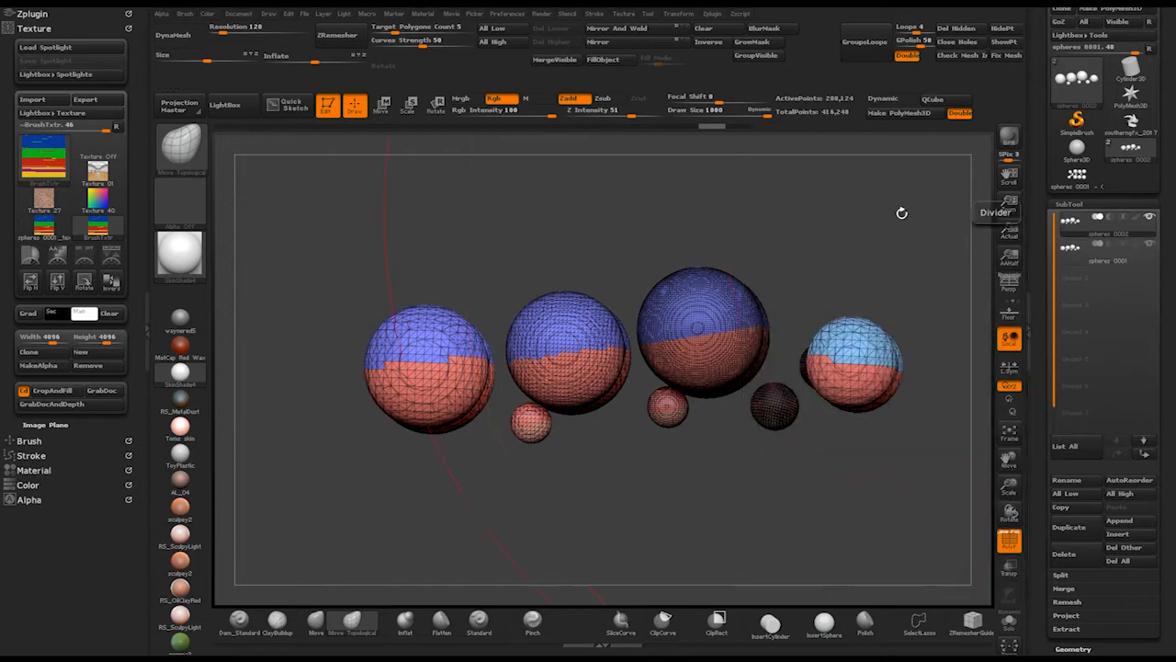
drag(880, 246, 895, 248)
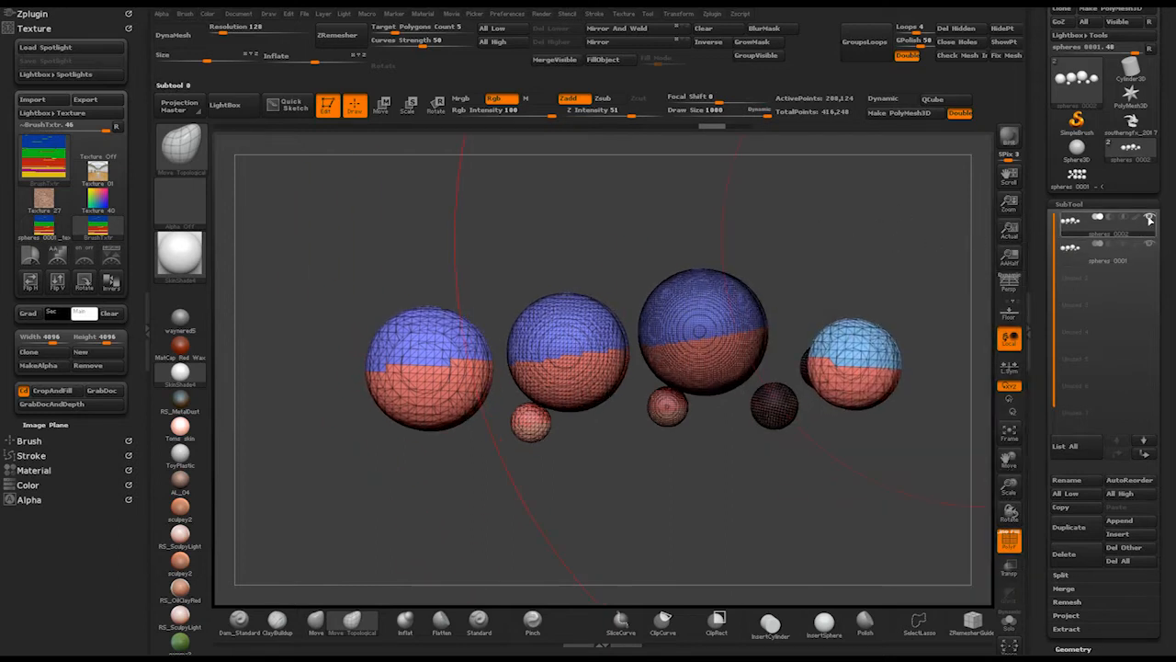
click(1149, 246)
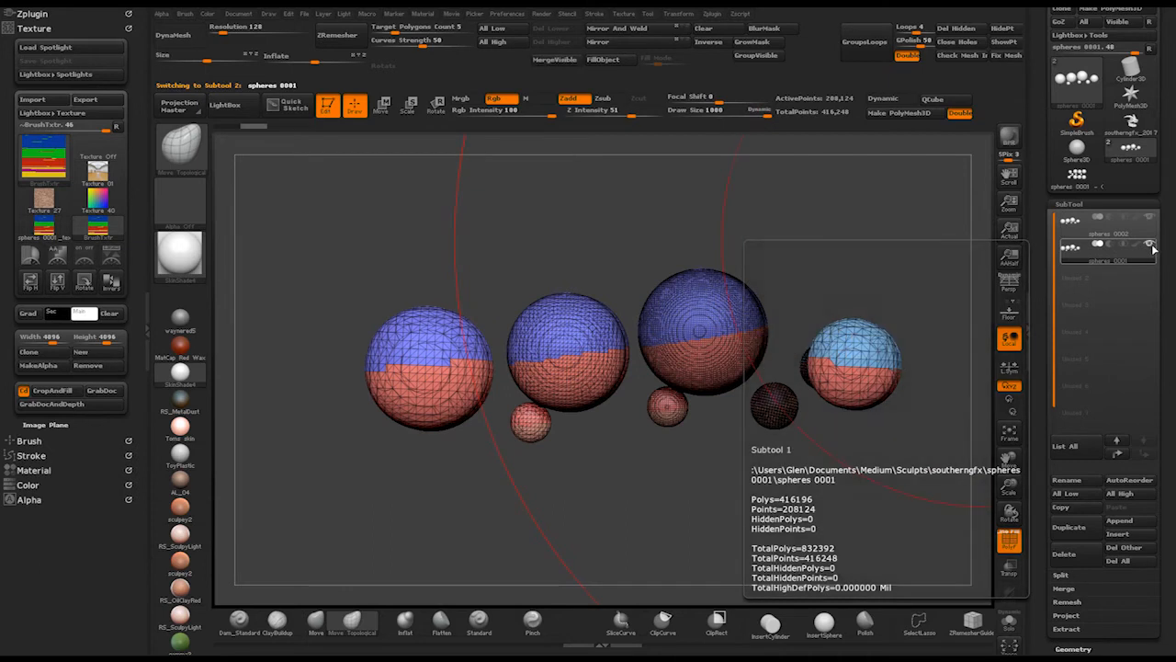
mouse_move(820, 257)
mouse_down()
mouse_move(804, 257)
mouse_move(820, 258)
mouse_up()
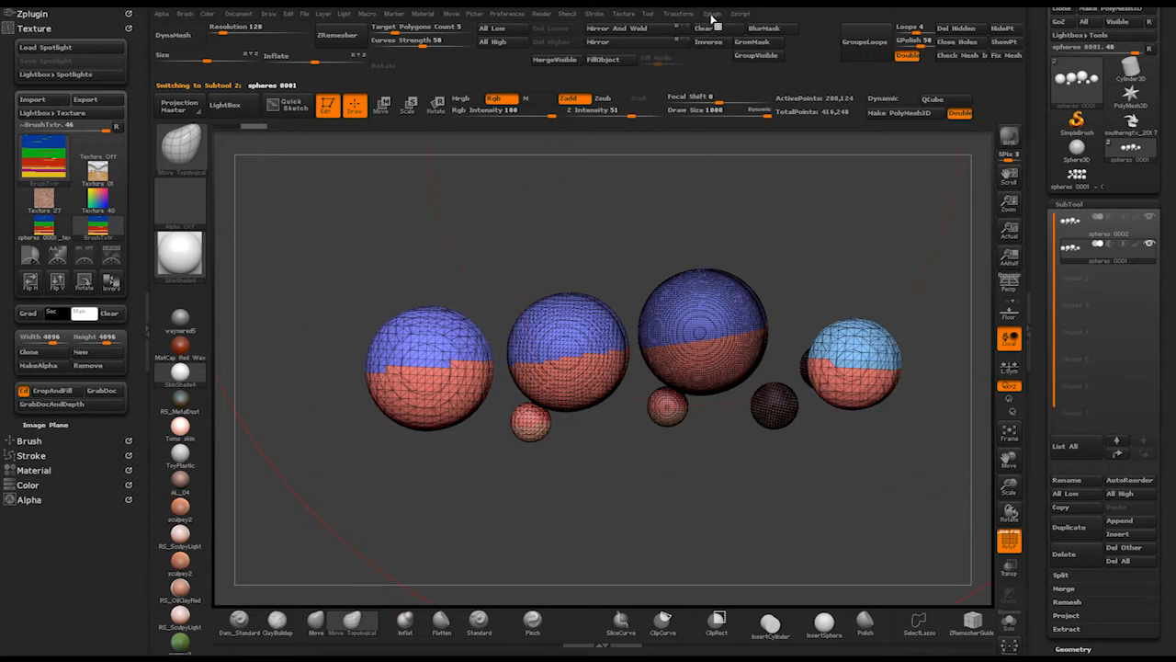
Step: Unwrap the spheres 0001 subtool with UV Master, using Polygroups together with Symmetry
click(712, 14)
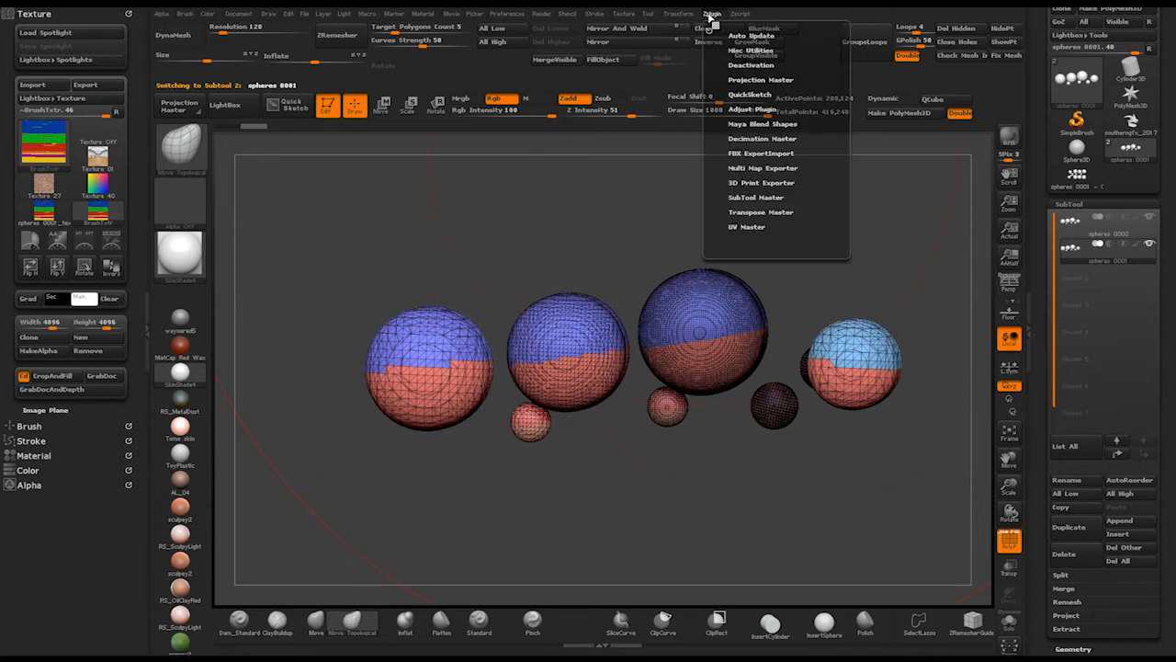
click(732, 222)
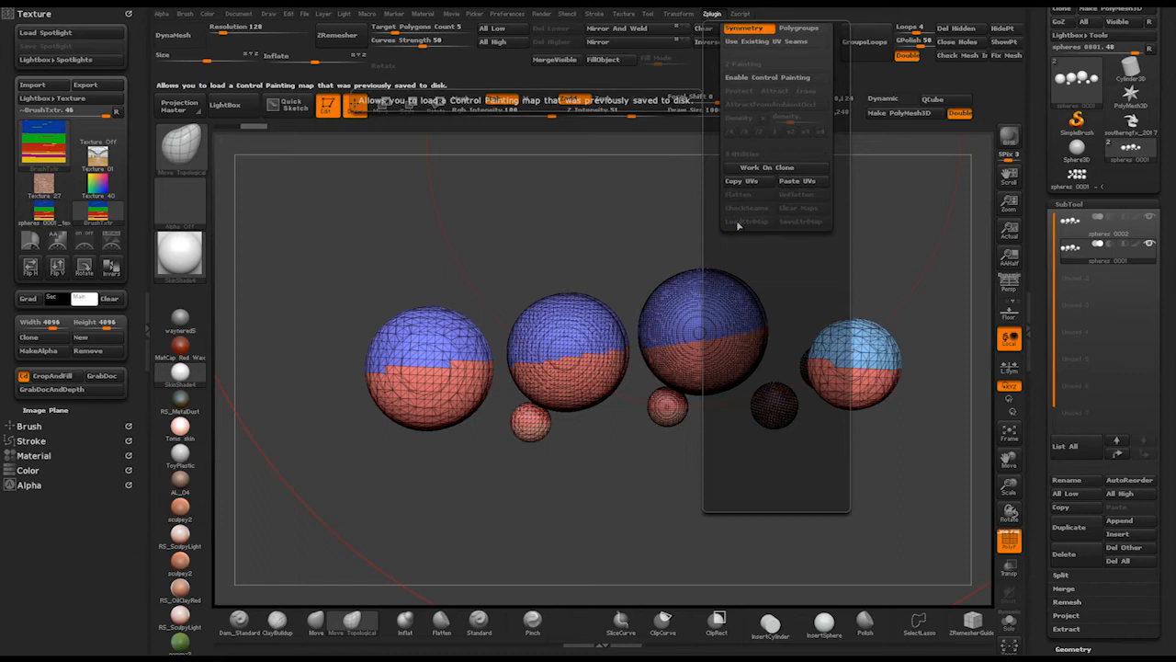
scroll(712, 170, up, 2)
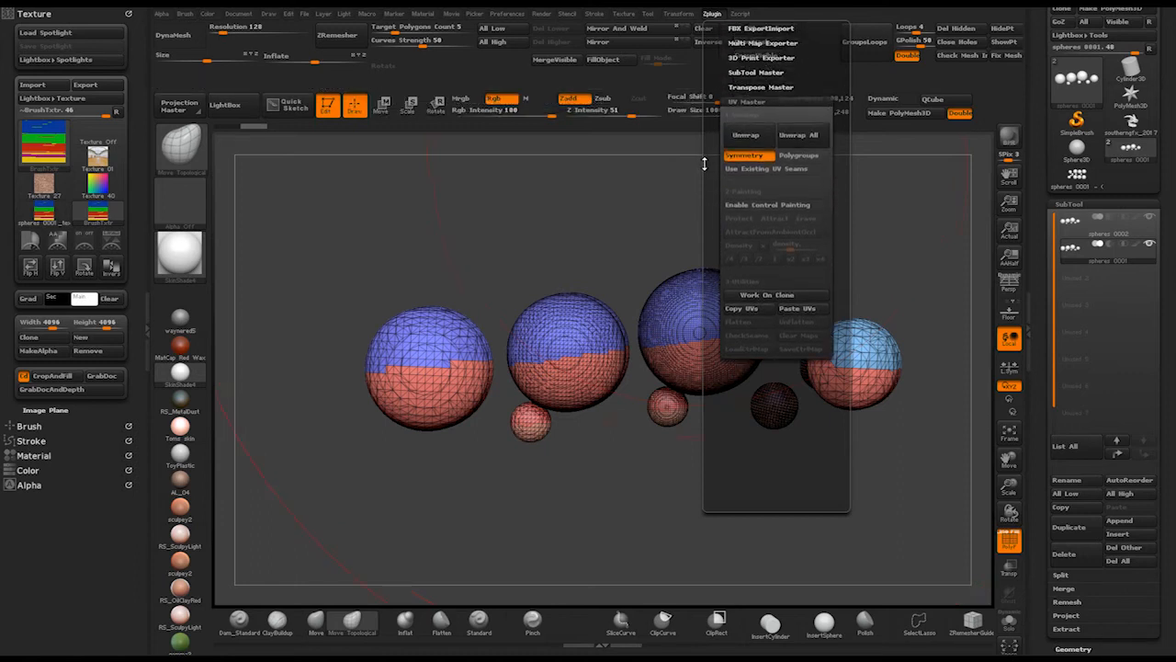
scroll(716, 184, up, 3)
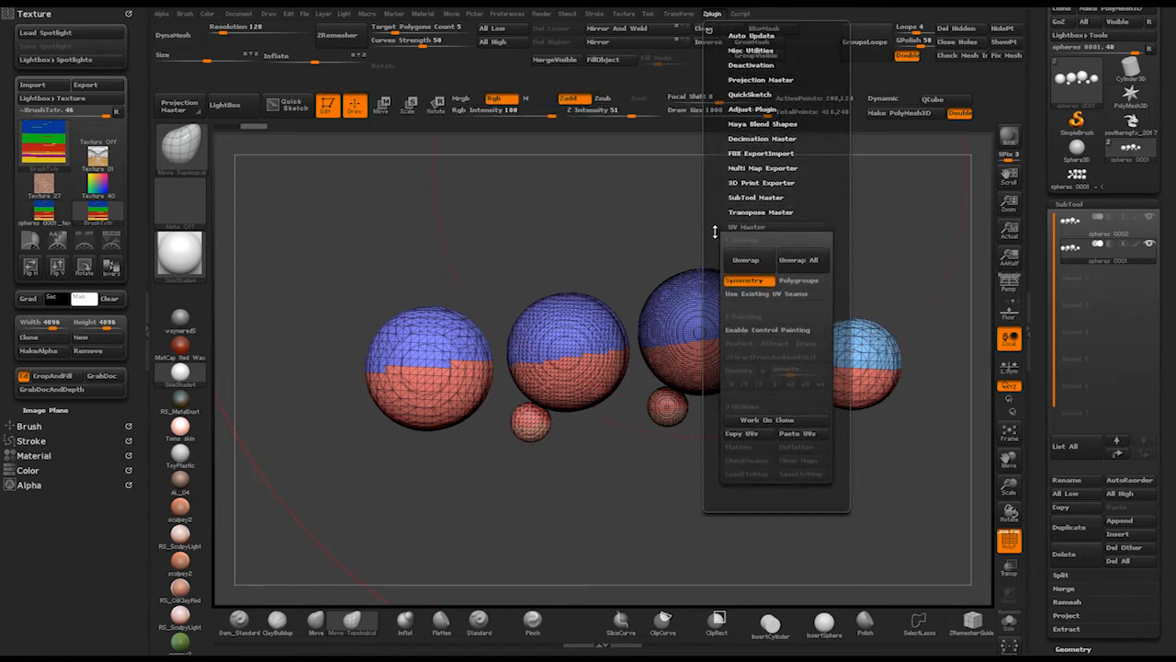
click(798, 280)
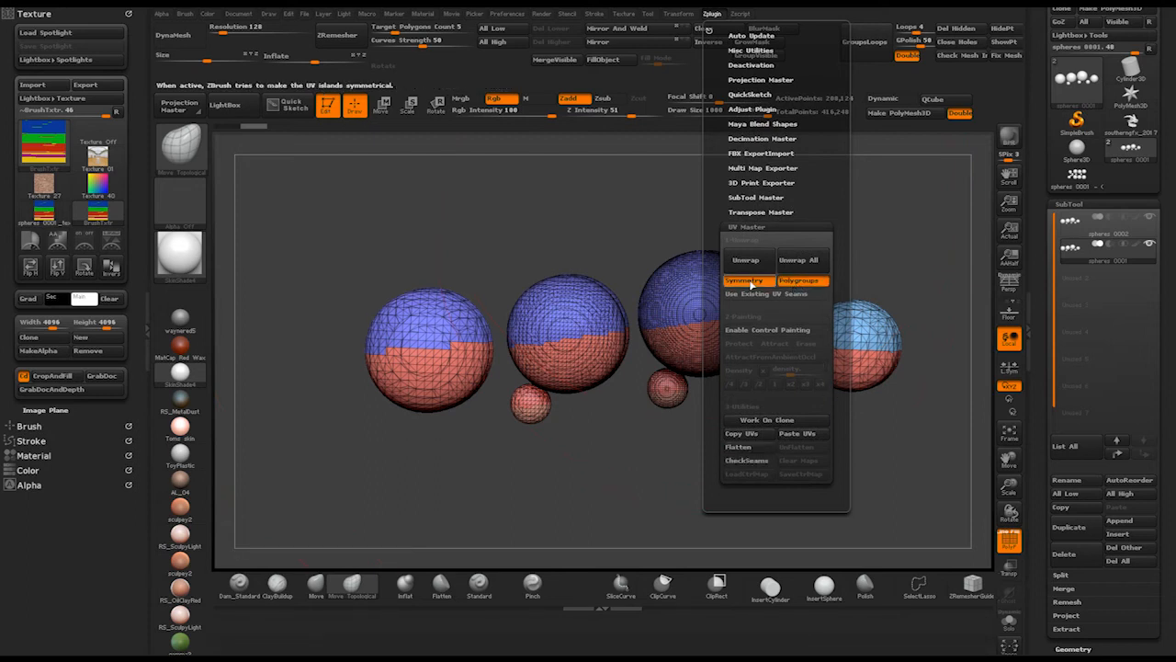
click(746, 261)
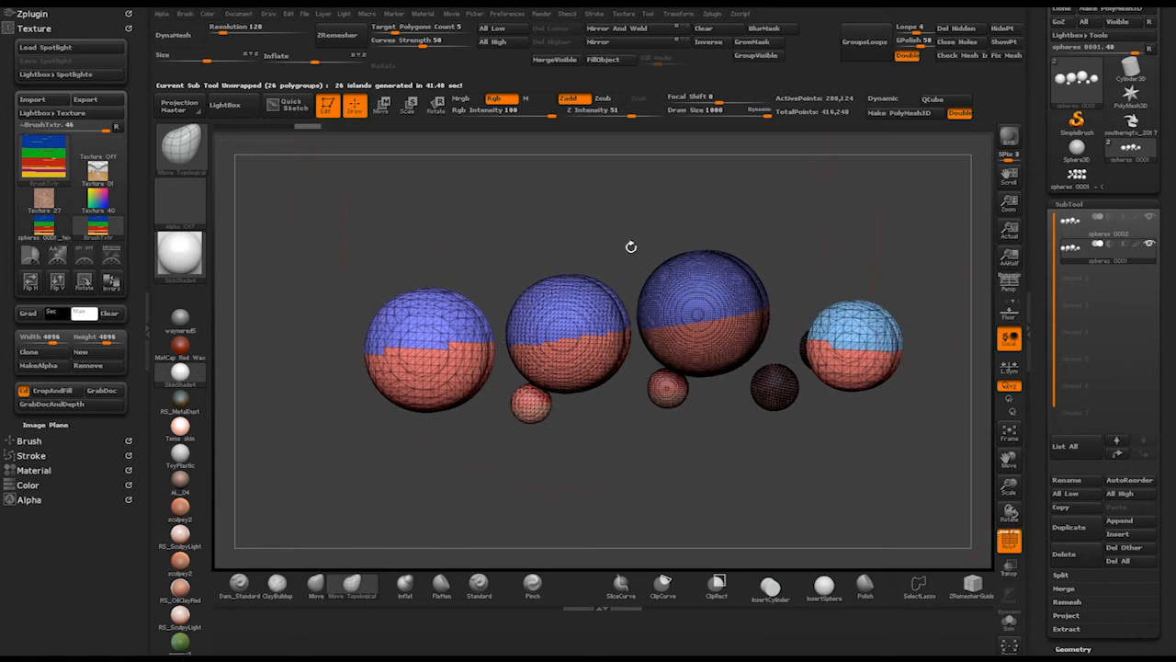
Step: Morph the spheres 0001 subtool into its flat UV layout from the UV Map settings
scroll(783, 336, down, 3)
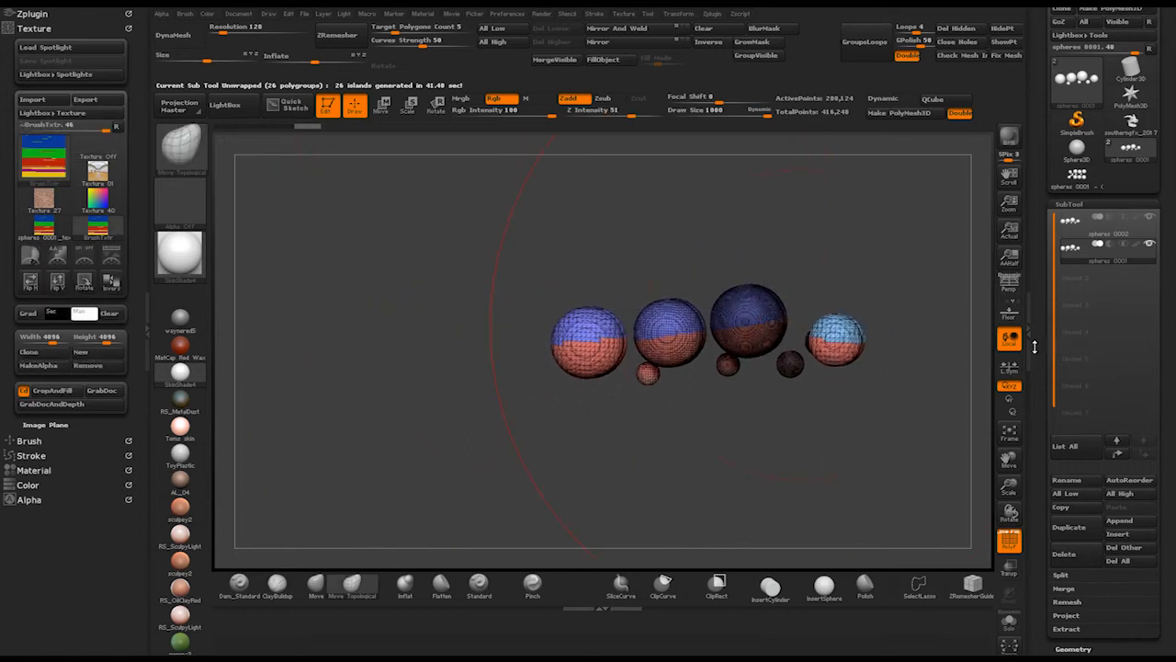
drag(1043, 573, 1043, 232)
scroll(1043, 312, down, 3)
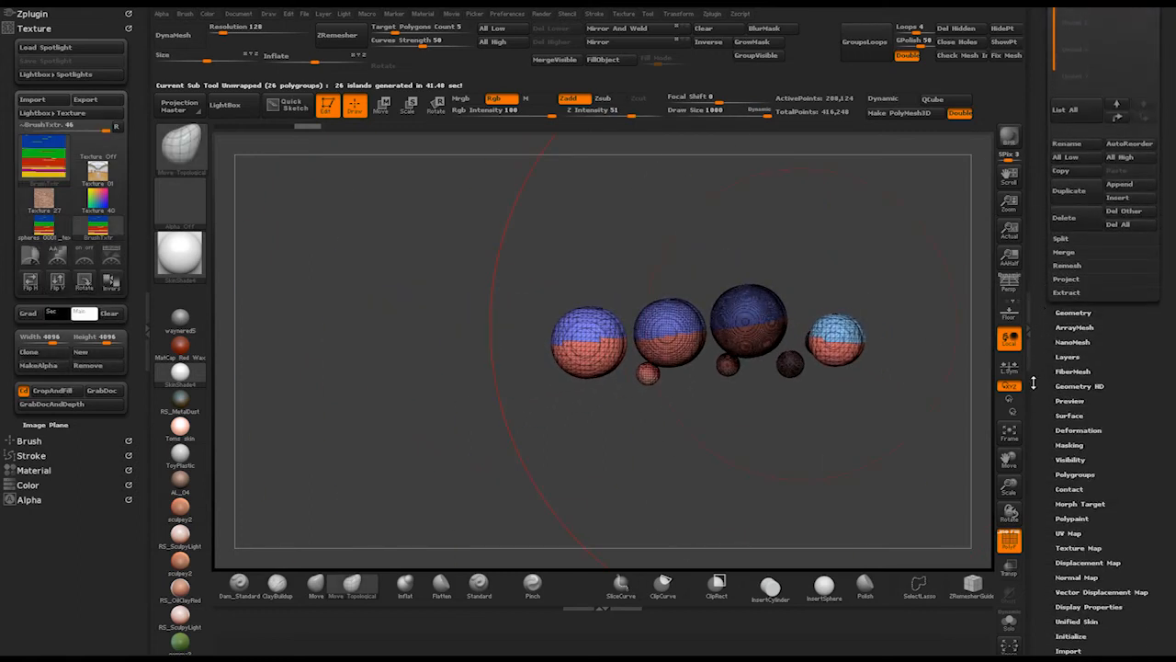
drag(1048, 444, 1048, 435)
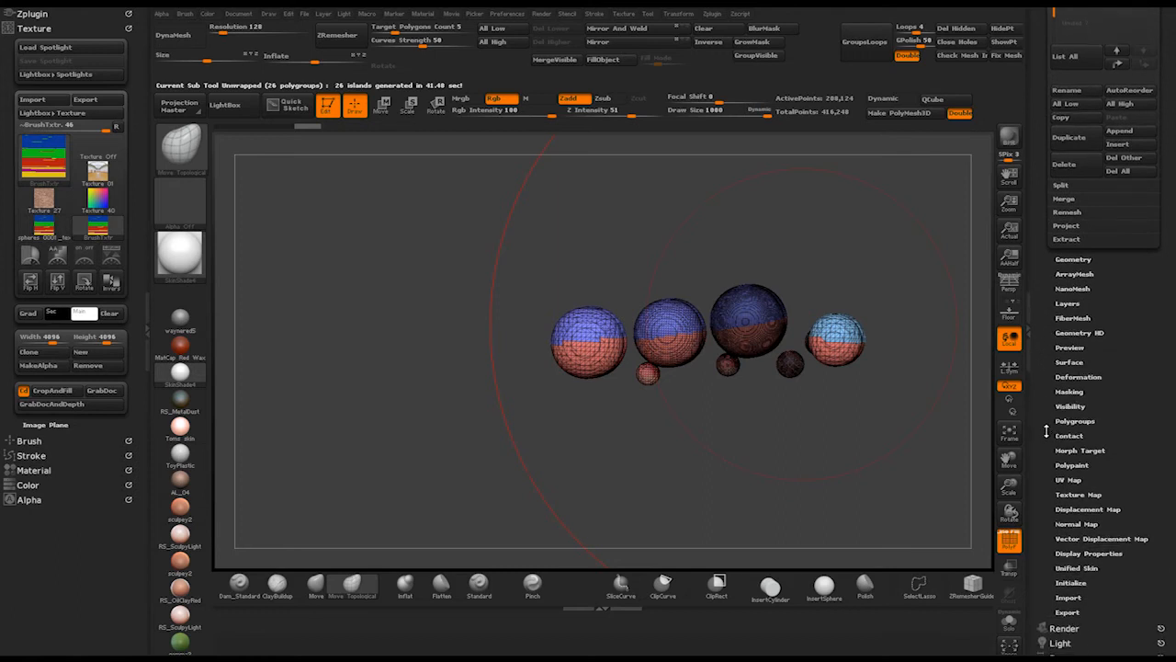
scroll(1048, 435, down, 1)
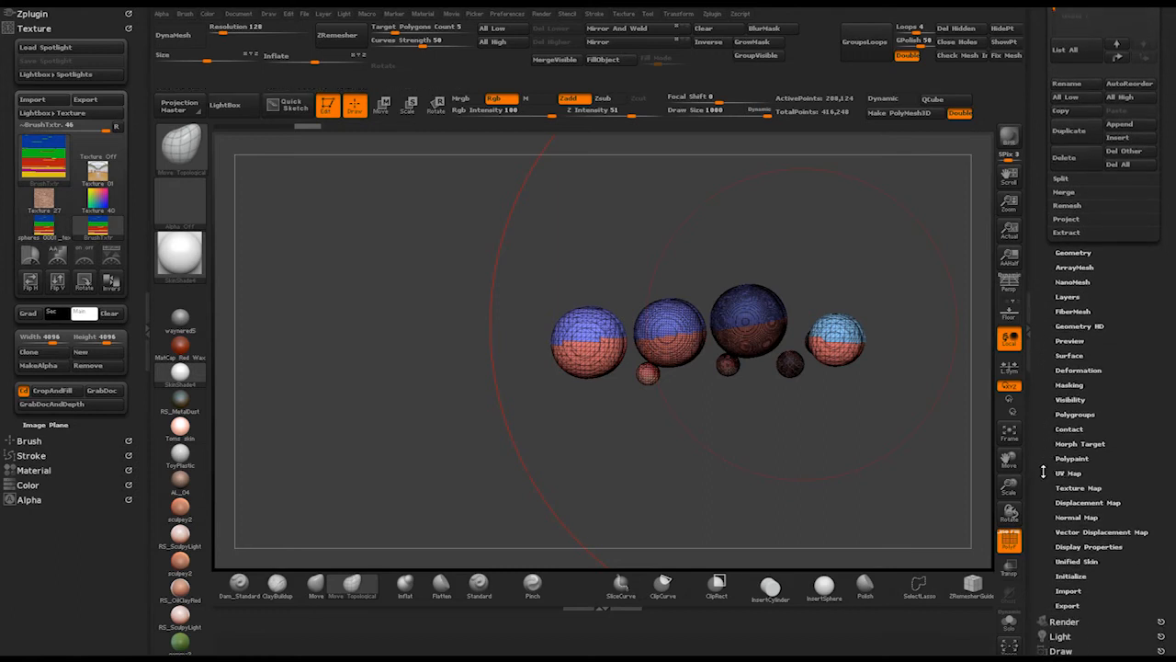
scroll(1066, 473, down, 3)
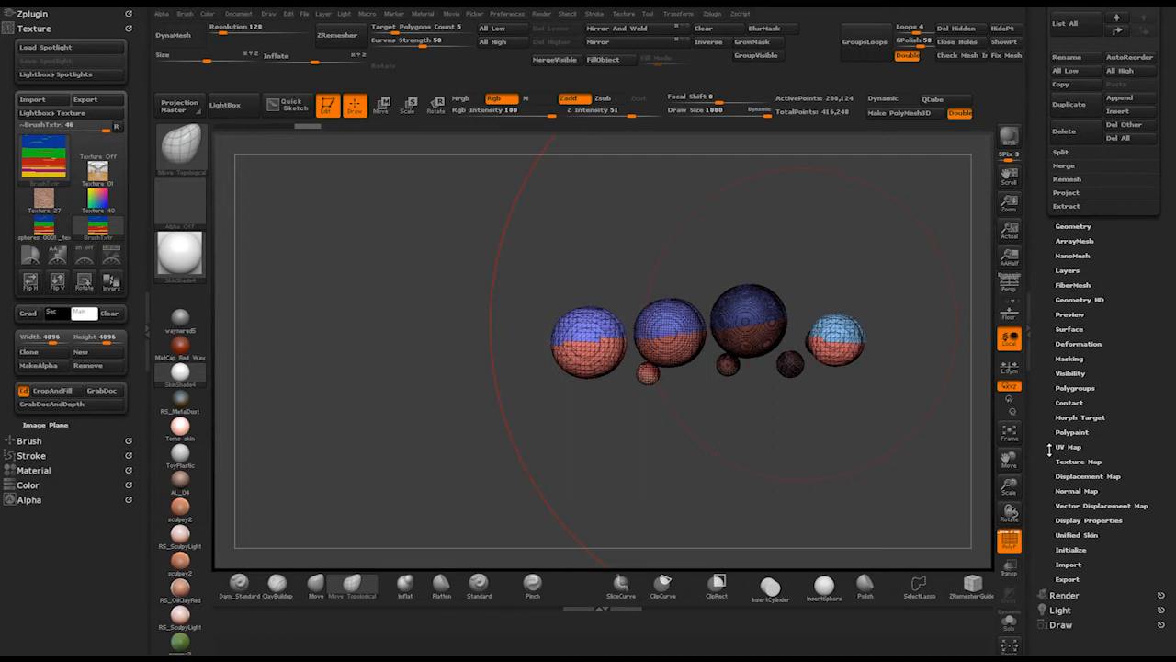
scroll(1066, 441, down, 10)
scroll(1101, 342, up, 4)
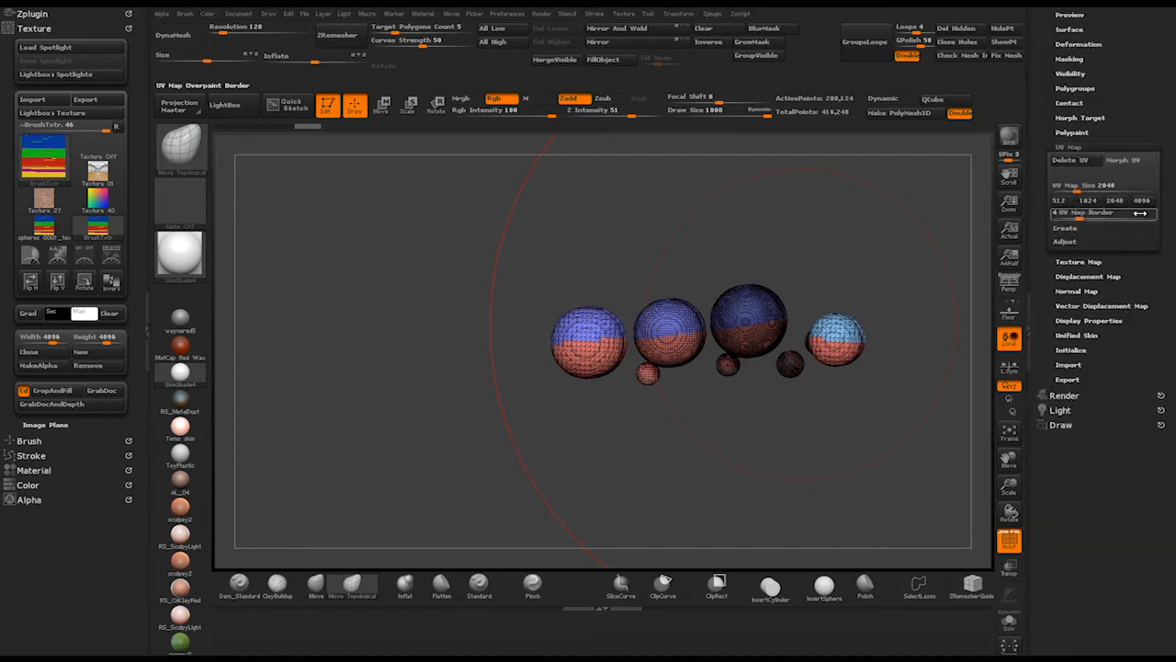
click(1128, 160)
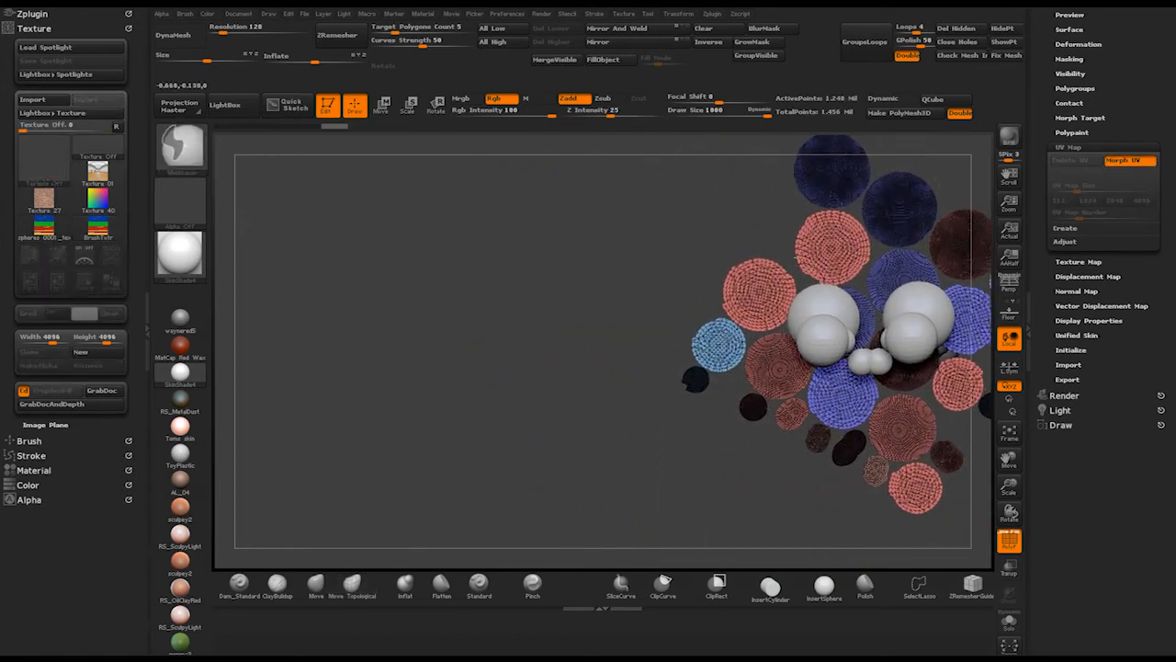
Step: Inspect the flattened UV islands, hide the PolyFrame, and morph the mesh back to its 3D shape
scroll(806, 270, up, 2)
key(f)
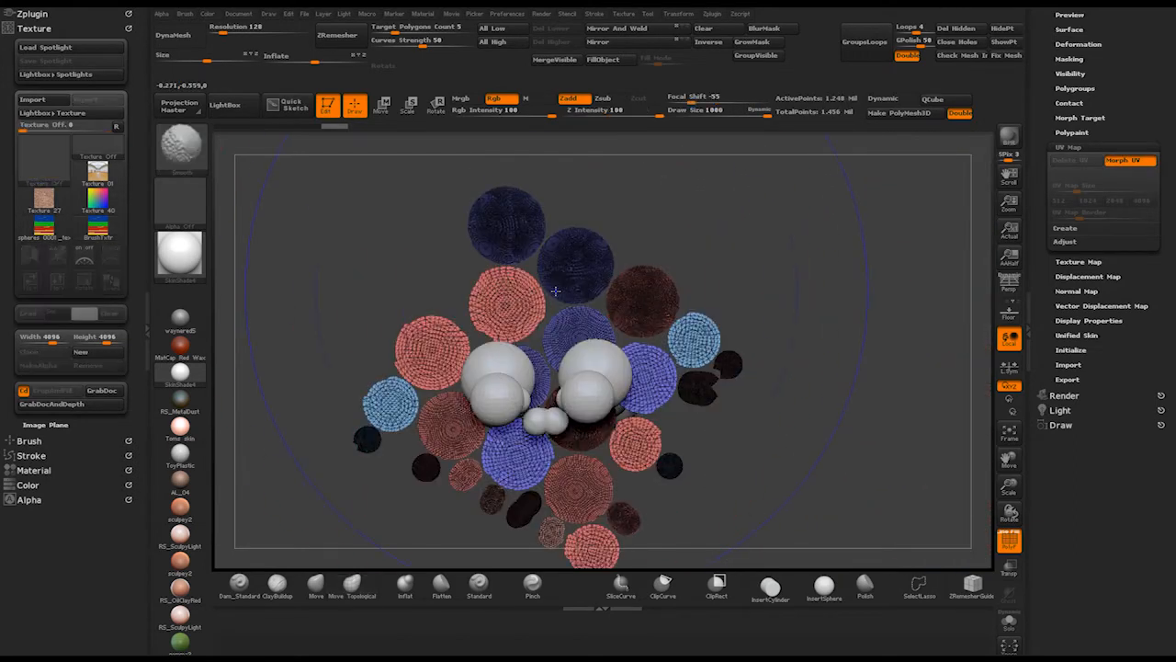
key(shift+f)
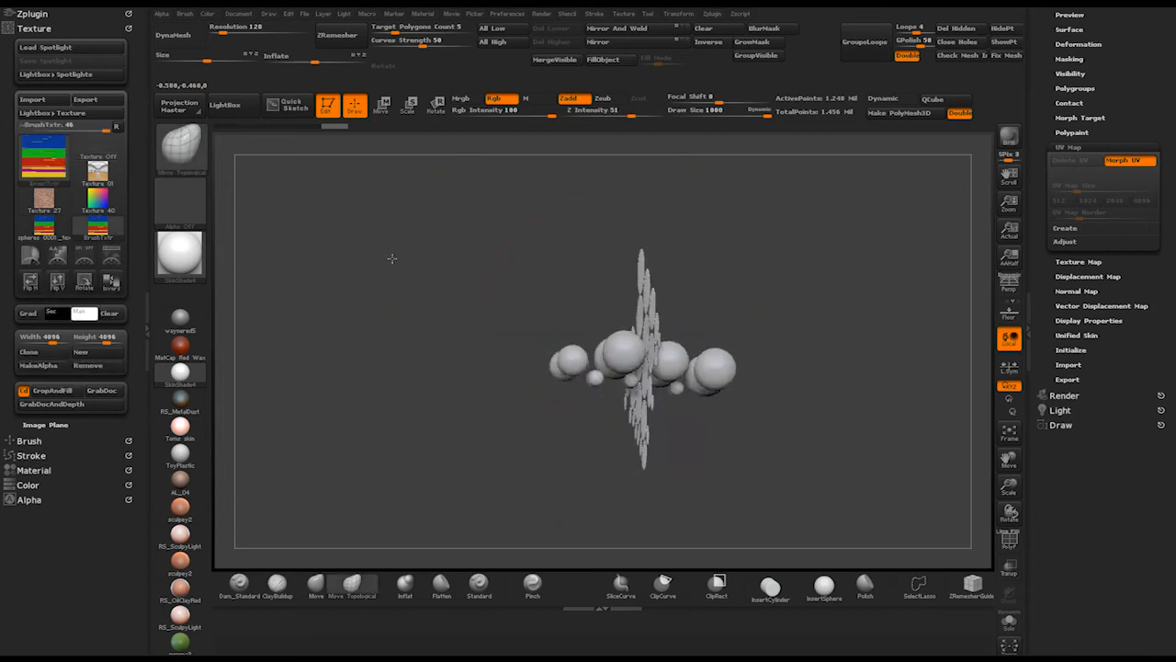
drag(408, 253, 604, 267)
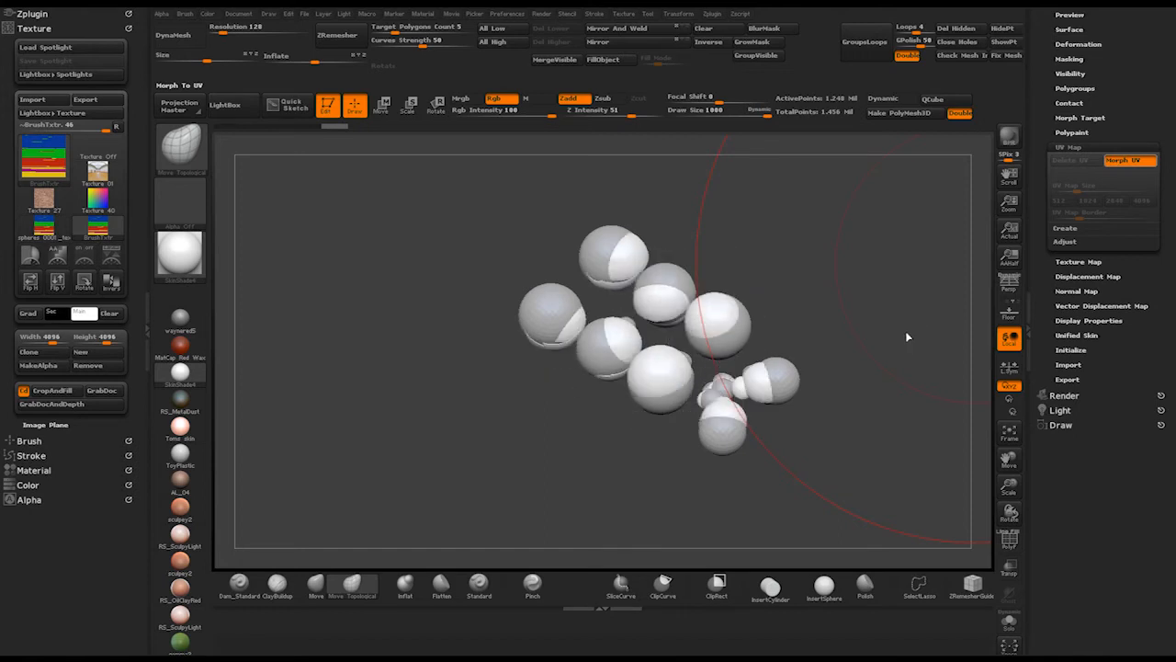
drag(1035, 164, 1027, 290)
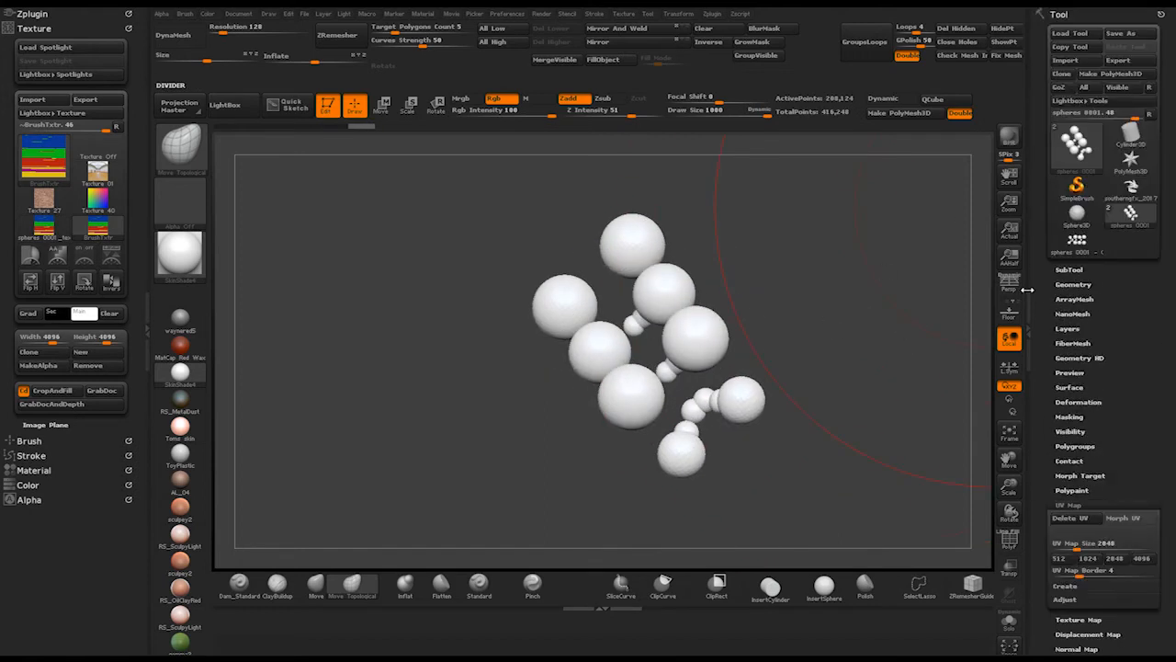
Step: Open the SubTool list and check the spheres' polygroups from above by briefly showing the PolyFrame
click(1069, 269)
mouse_move(861, 331)
mouse_down()
mouse_move(814, 312)
mouse_move(866, 266)
mouse_move(888, 398)
mouse_move(854, 289)
mouse_move(909, 281)
mouse_move(649, 235)
mouse_move(665, 241)
mouse_up()
mouse_move(751, 263)
ctrl+right_down()
mouse_move(748, 284)
mouse_move(708, 244)
mouse_move(730, 247)
mouse_move(737, 263)
ctrl+right_up()
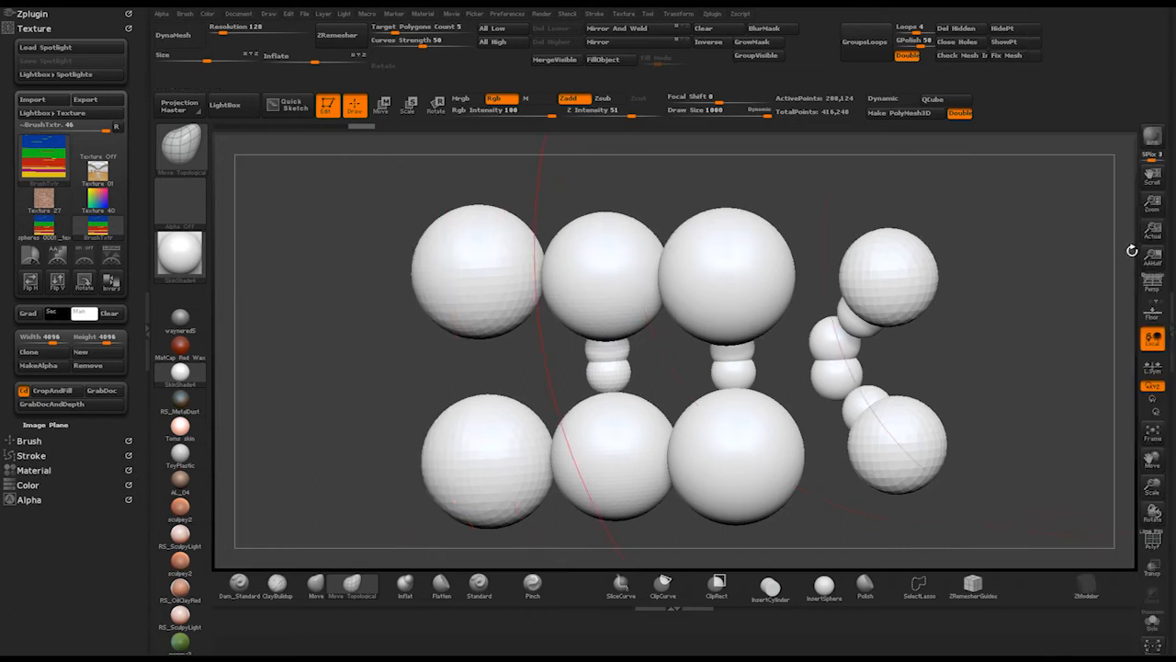
mouse_move(914, 266)
mouse_down()
mouse_move(931, 284)
mouse_move(956, 261)
mouse_up()
key(shift+f)
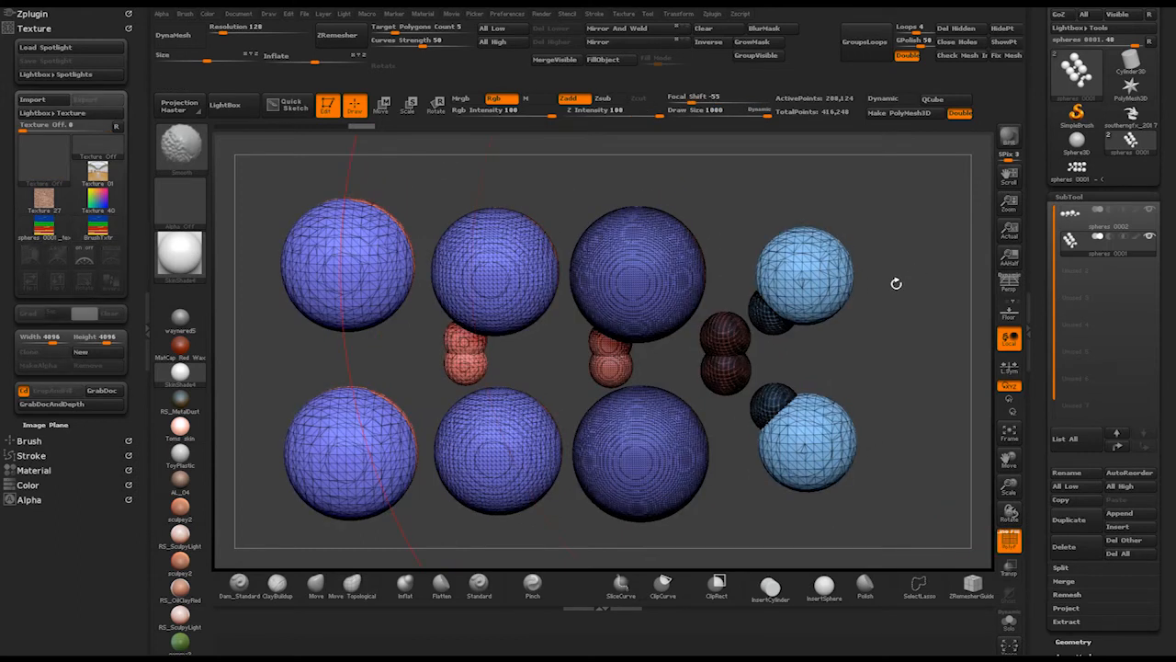
key(shift)
key(shift+f)
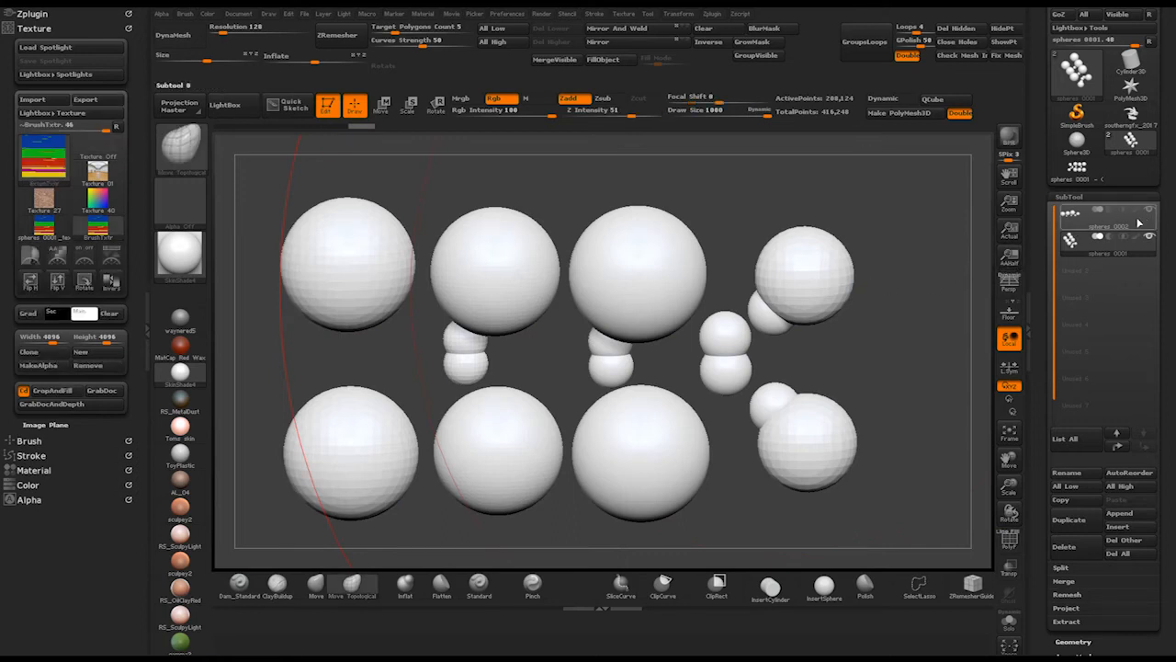
Step: Turn on polypaint display for the spheres 0002 subtool, then hide it and make spheres 0001 active and visible again
mouse_move(1133, 226)
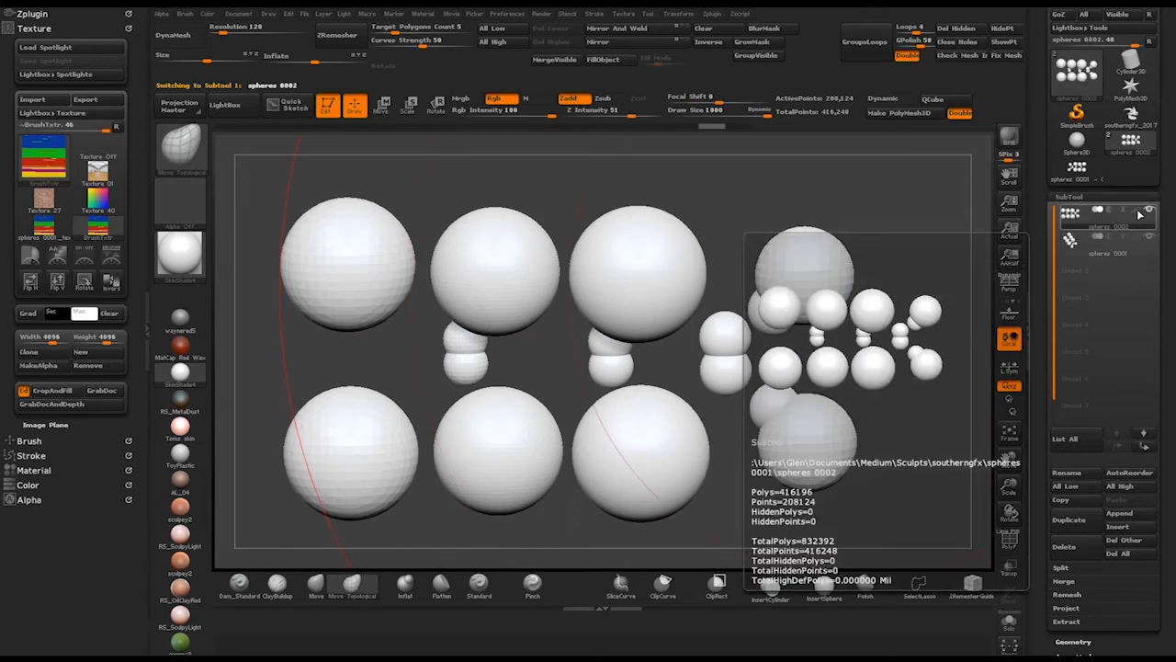
click(1137, 214)
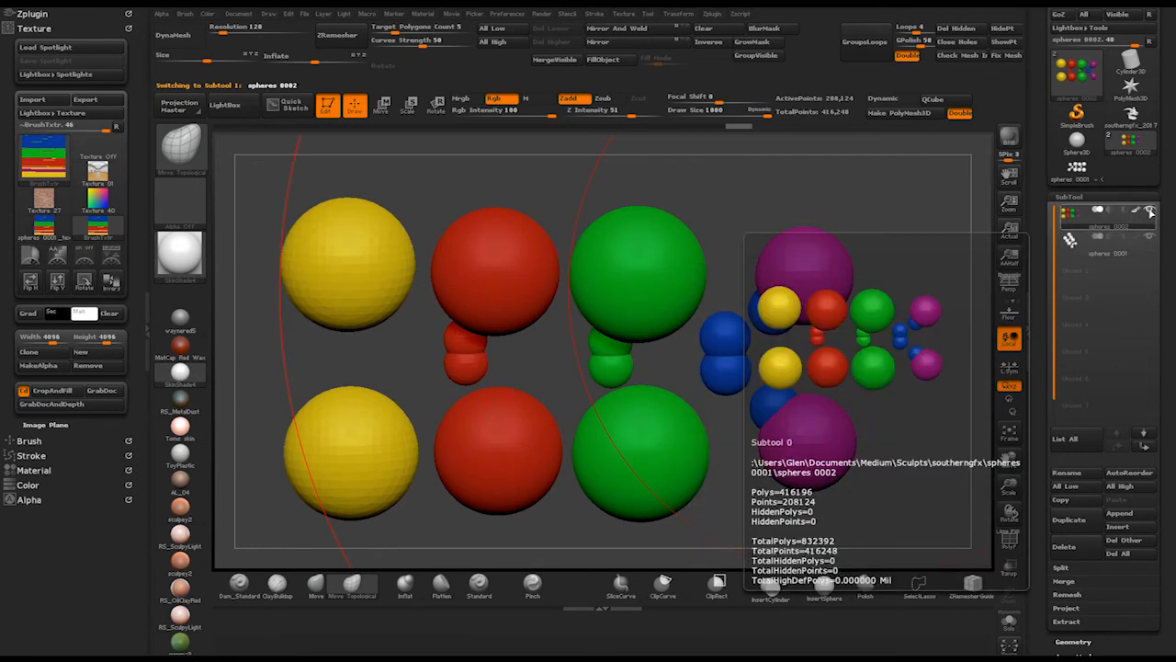
click(1124, 242)
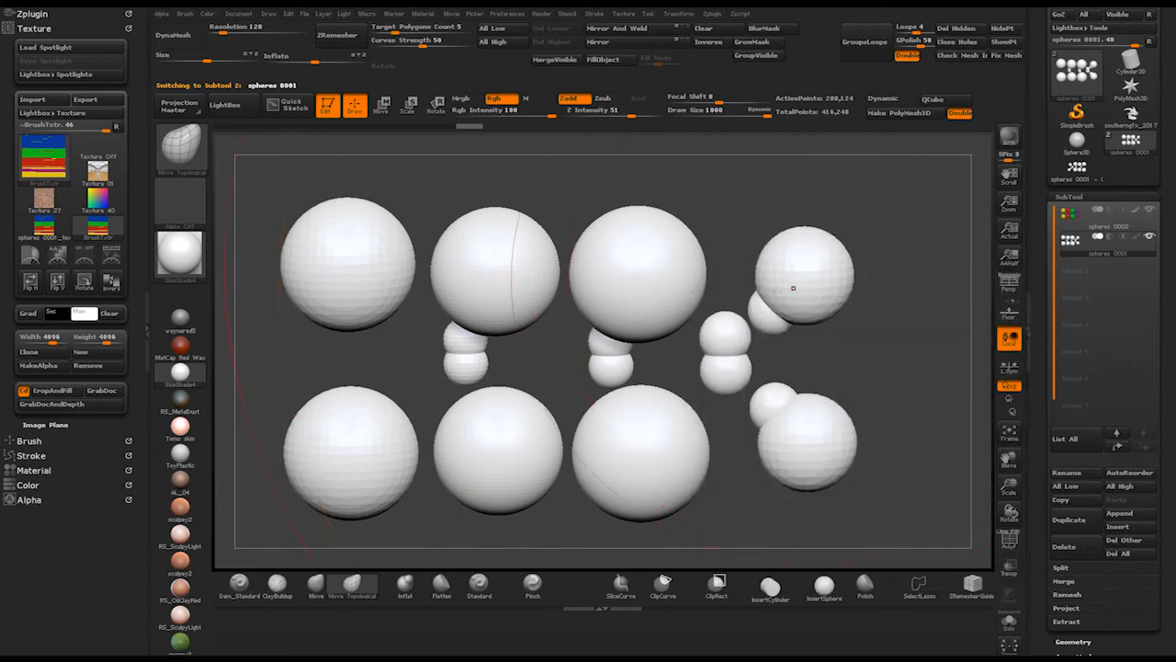
Step: Open the UV Map settings of the spheres 0001 subtool and check the UV map size
alt+drag(897, 339, 984, 349)
scroll(1042, 457, down, 6)
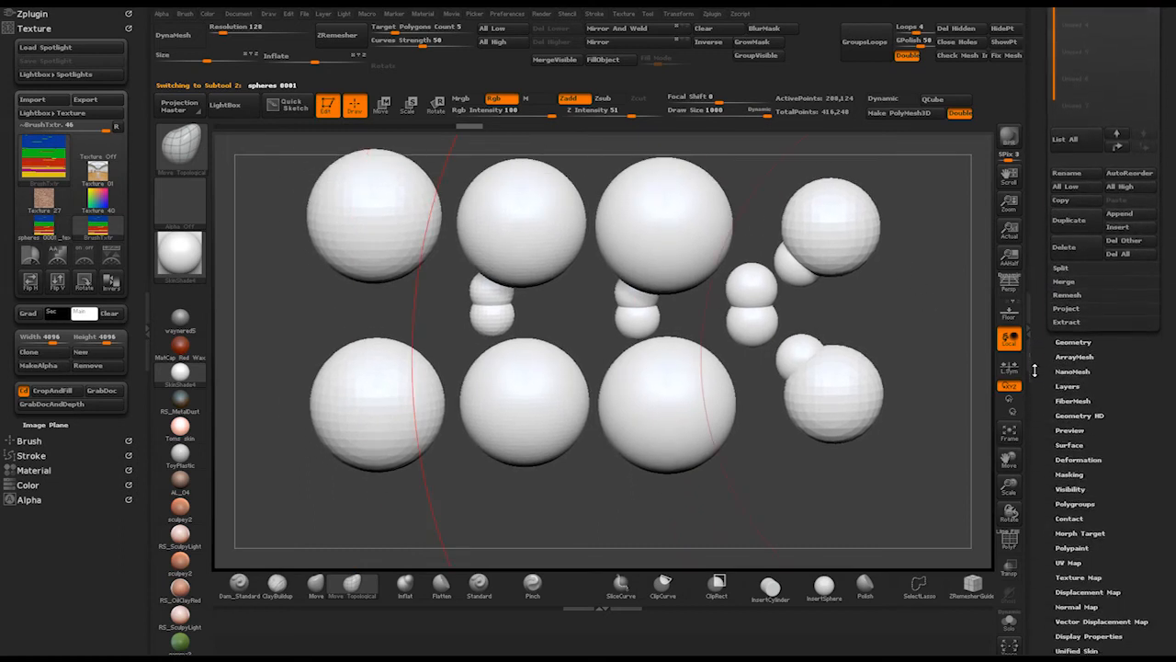
scroll(1044, 402, up, 6)
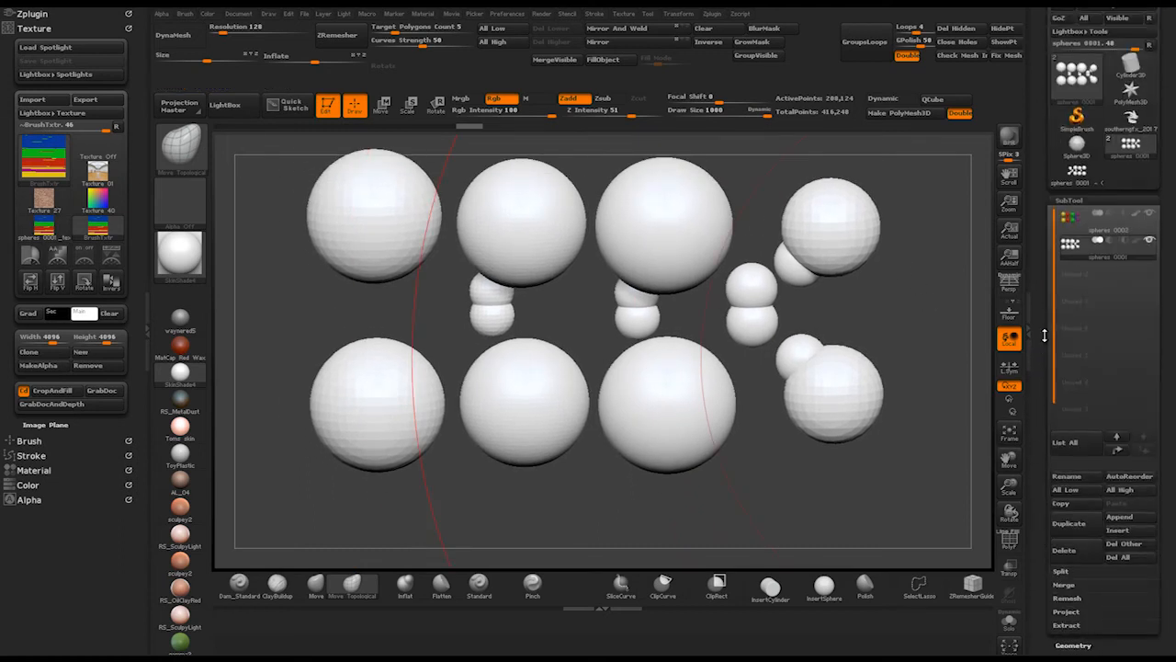
scroll(1043, 344, down, 7)
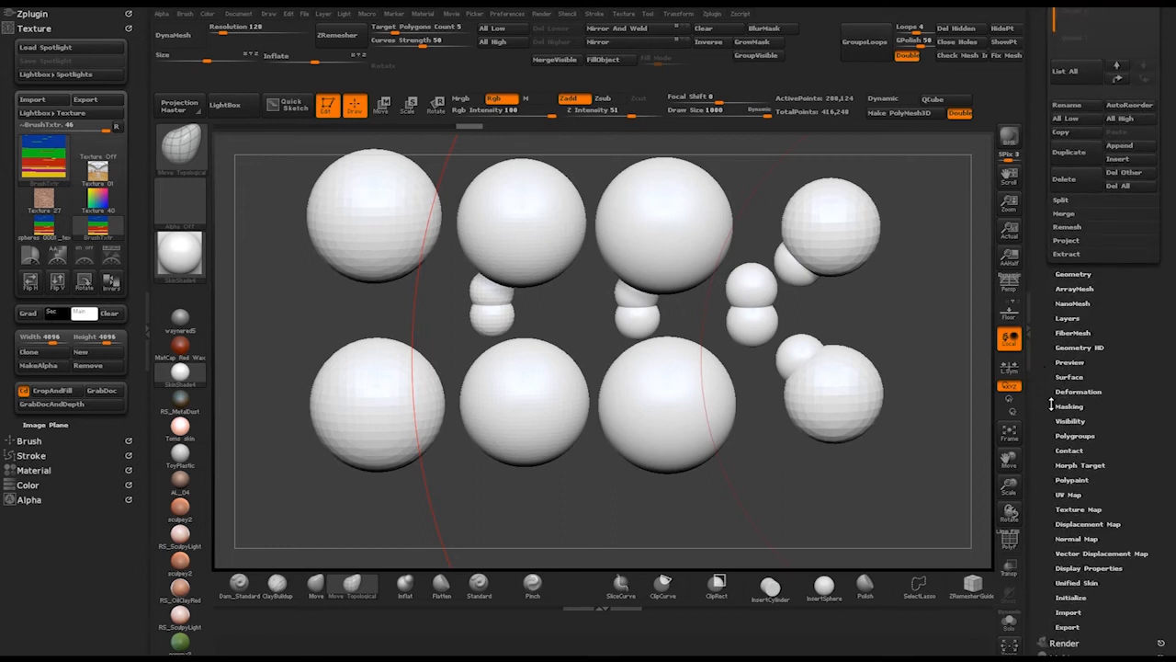
scroll(1052, 395, down, 1)
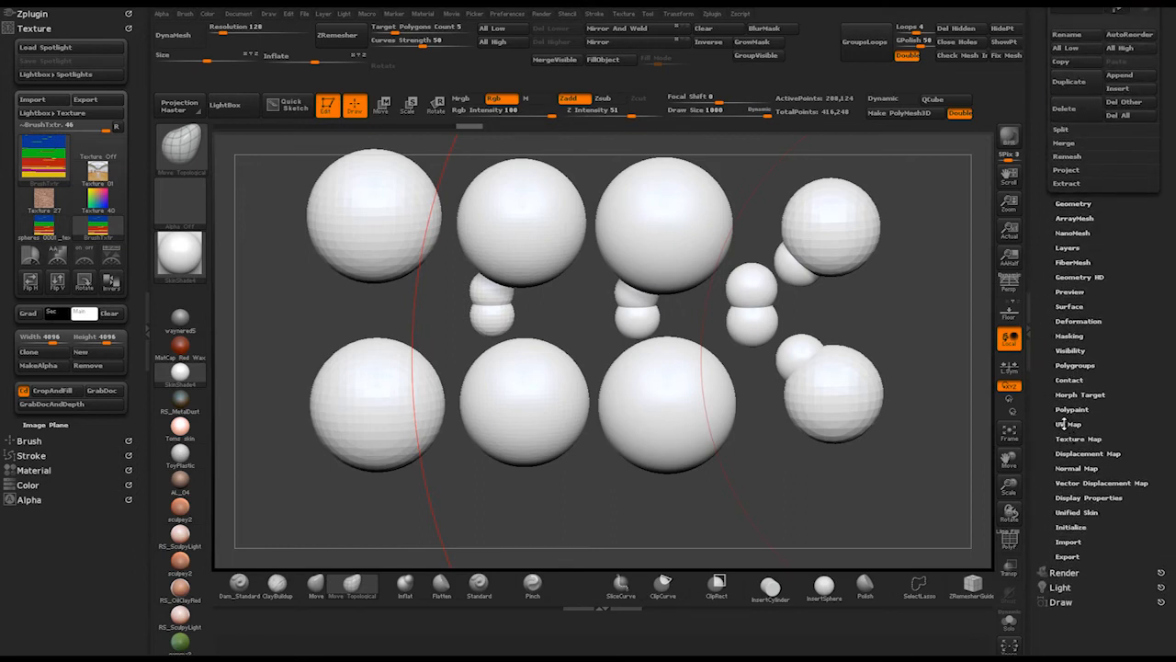
scroll(1063, 423, down, 1)
scroll(1057, 414, down, 6)
scroll(1039, 193, up, 6)
click(1068, 309)
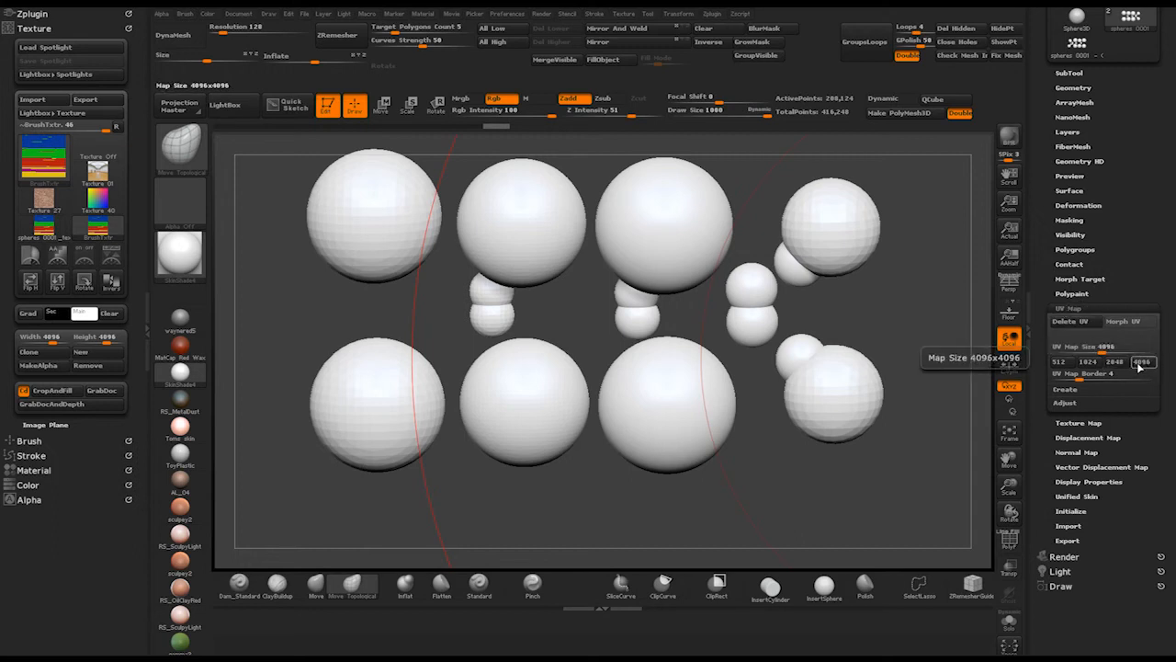
drag(1139, 366, 1144, 265)
drag(1077, 329, 1081, 317)
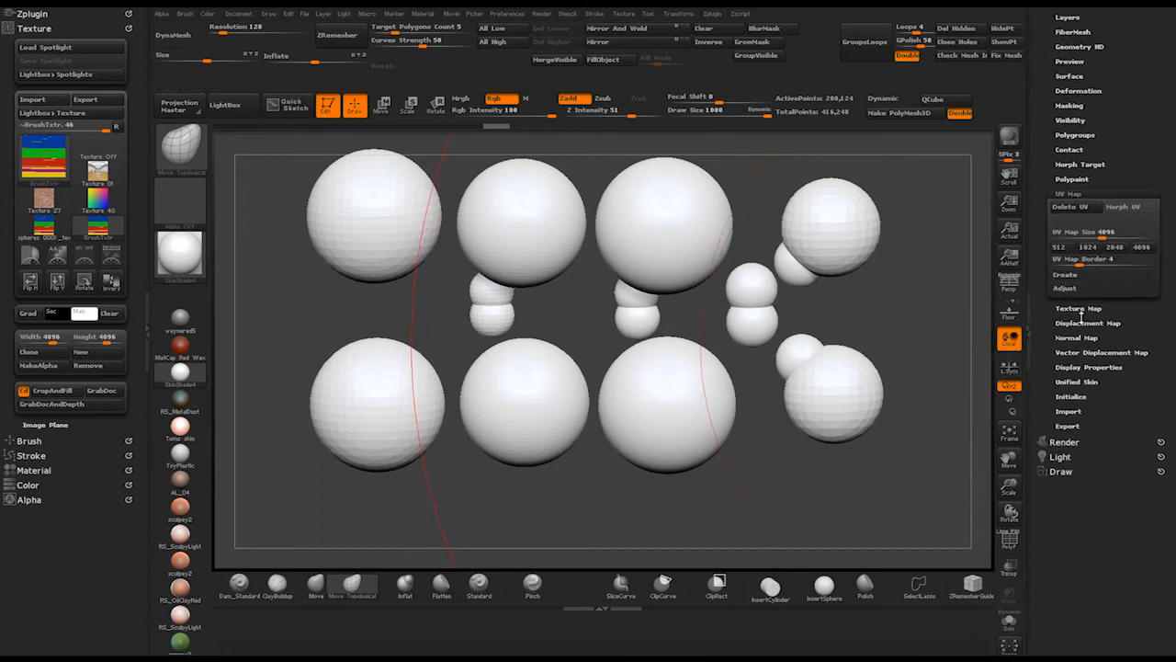
Step: Open the Texture Map settings of spheres 0001 and add a new blank texture
click(1068, 308)
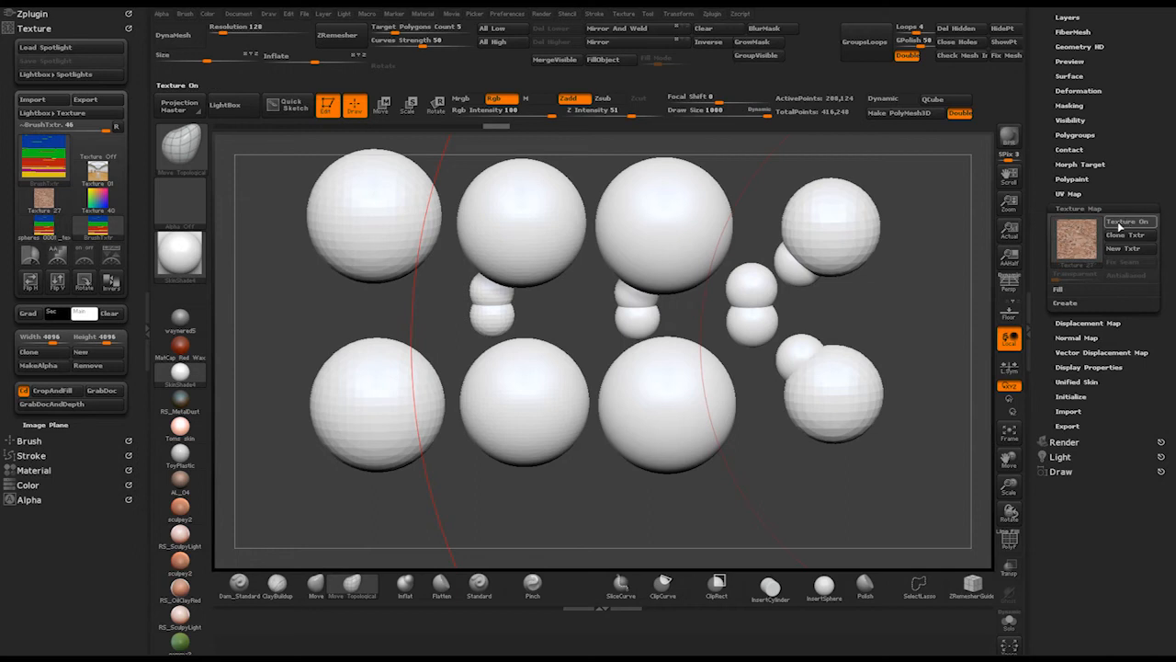
mouse_move(1084, 245)
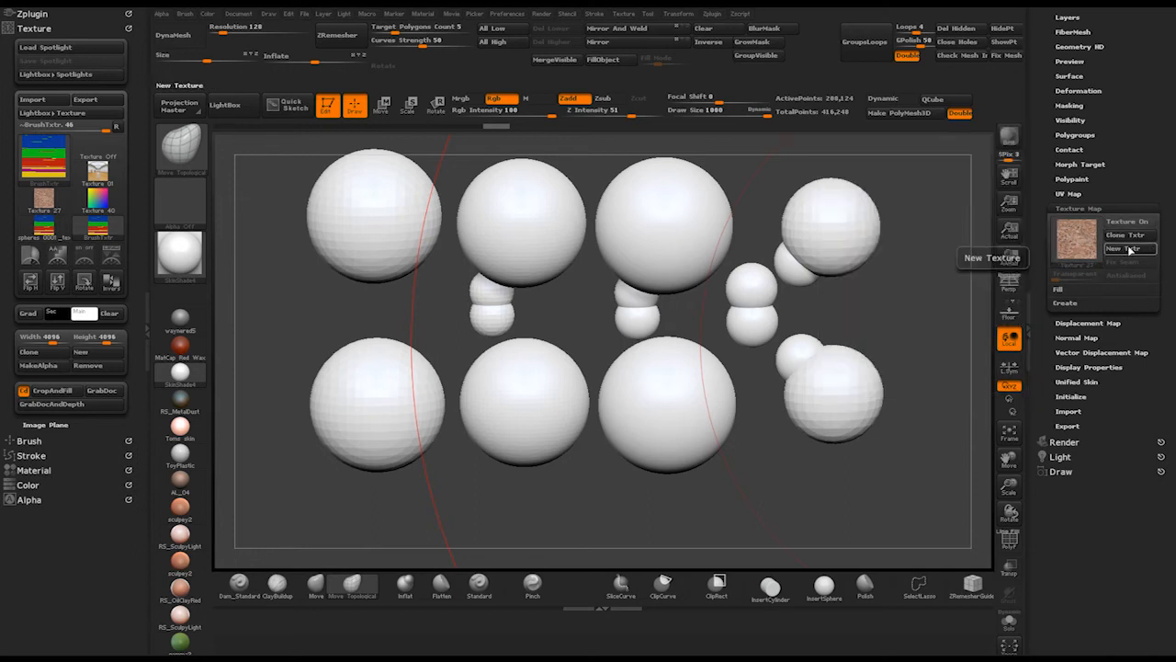
click(1112, 248)
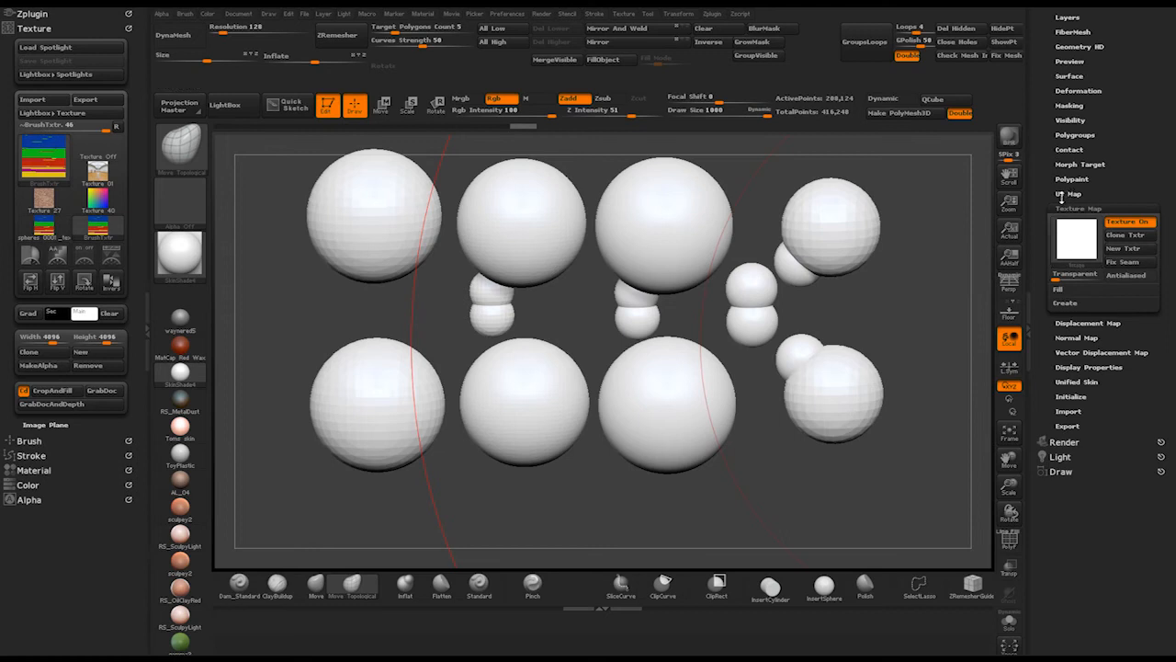
Step: Create a texture map for spheres 0001 from its polypaint colours
click(1063, 302)
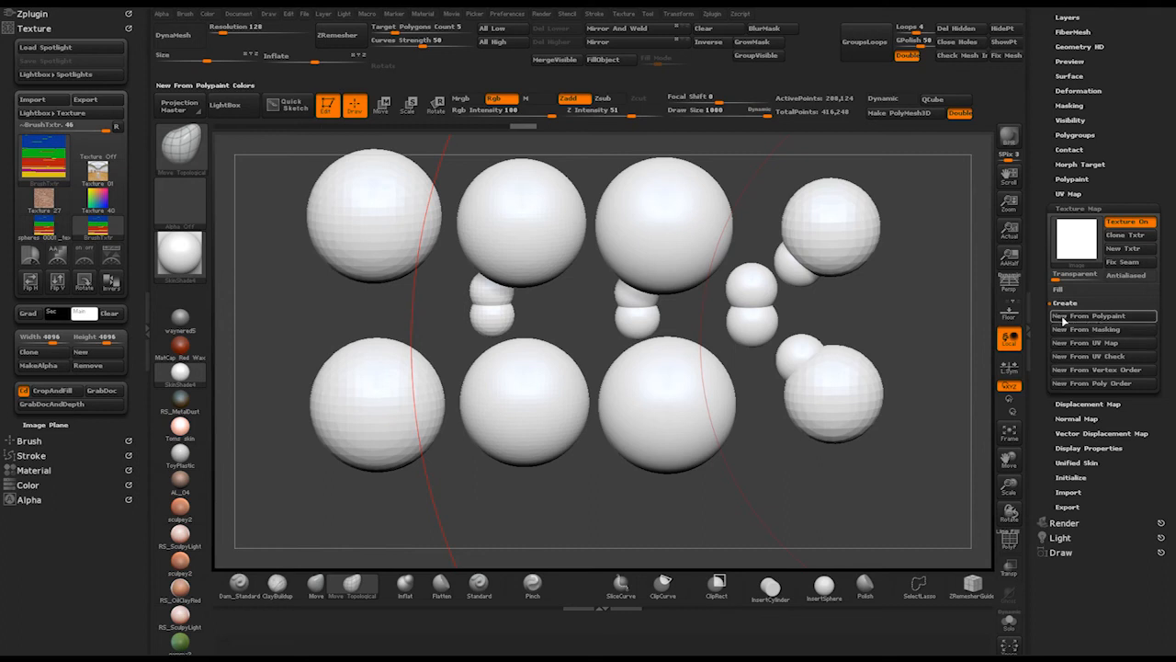
click(1081, 346)
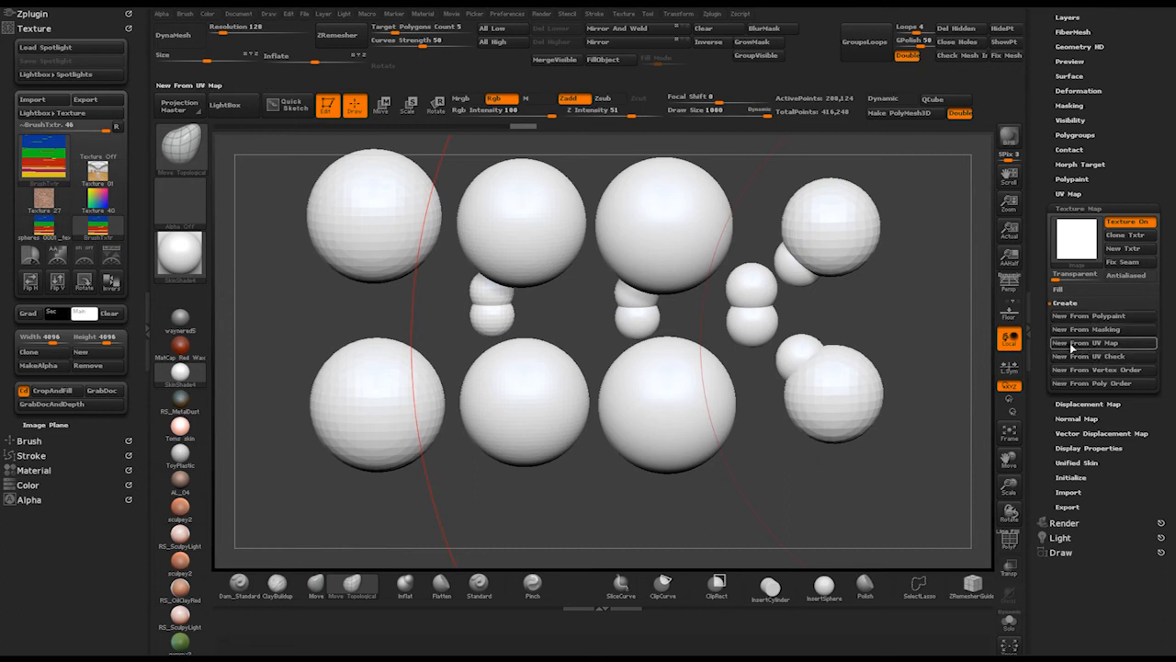
drag(1042, 341, 1042, 327)
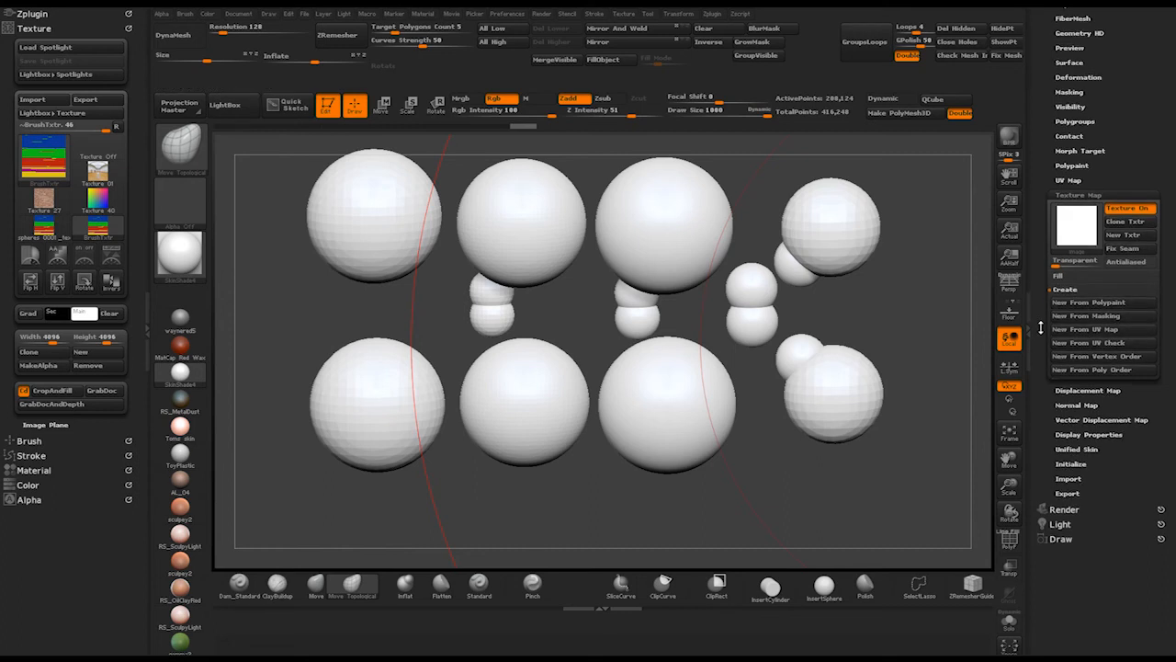
click(1084, 303)
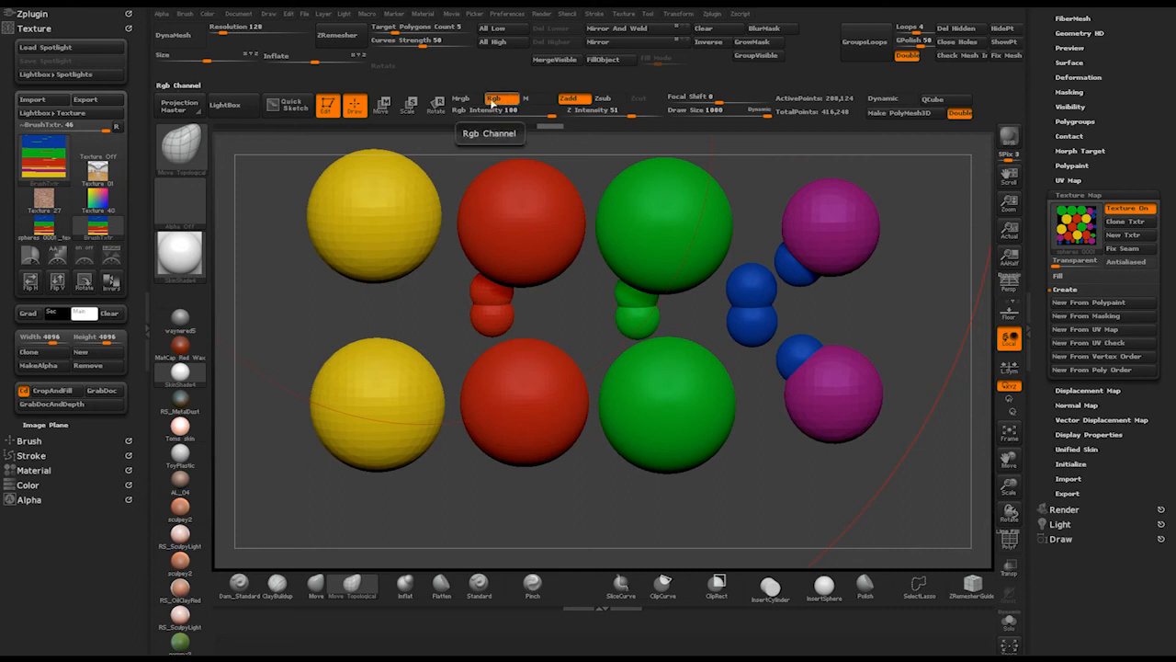
Step: Open the SubTool list and inspect the textured spheres 0001 from an angle and head-on, briefly toggling the PolyFrame
drag(1038, 212, 1044, 386)
click(1068, 253)
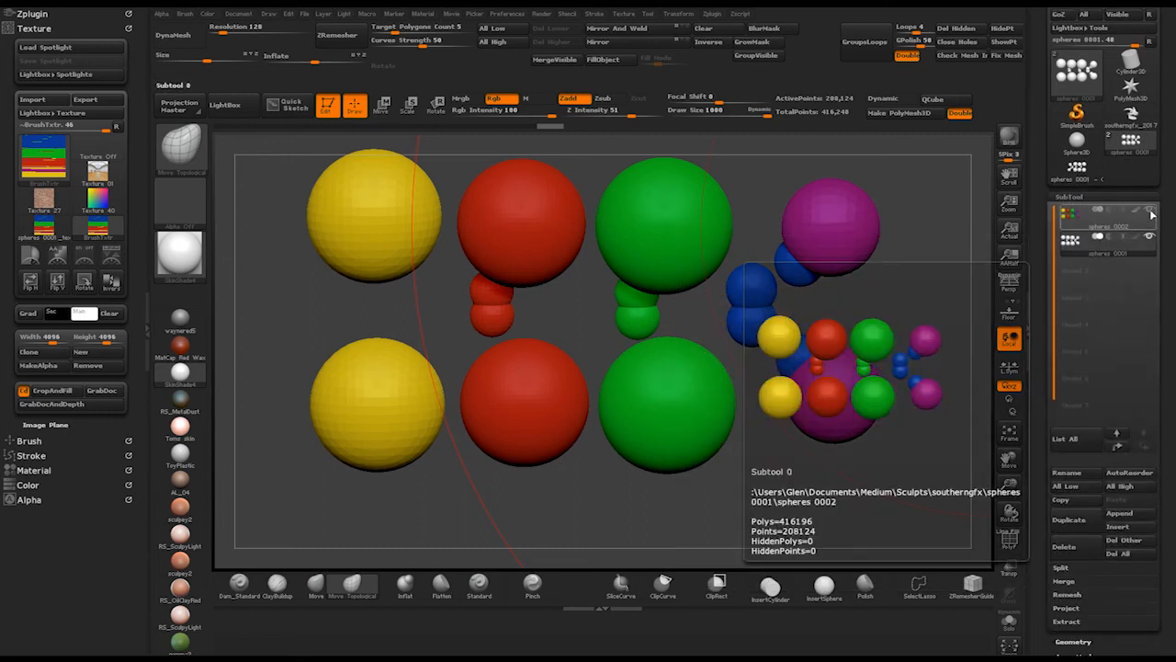
mouse_move(607, 299)
mouse_down()
mouse_move(642, 306)
mouse_move(636, 275)
mouse_move(647, 455)
mouse_move(669, 432)
mouse_up()
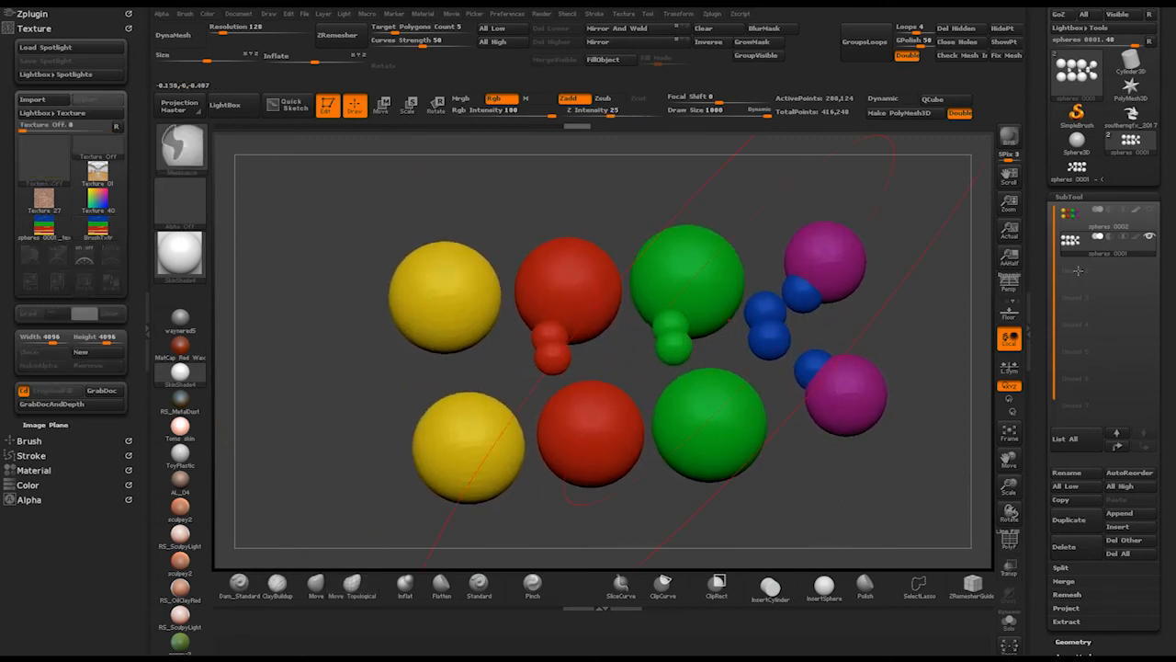
mouse_move(1138, 241)
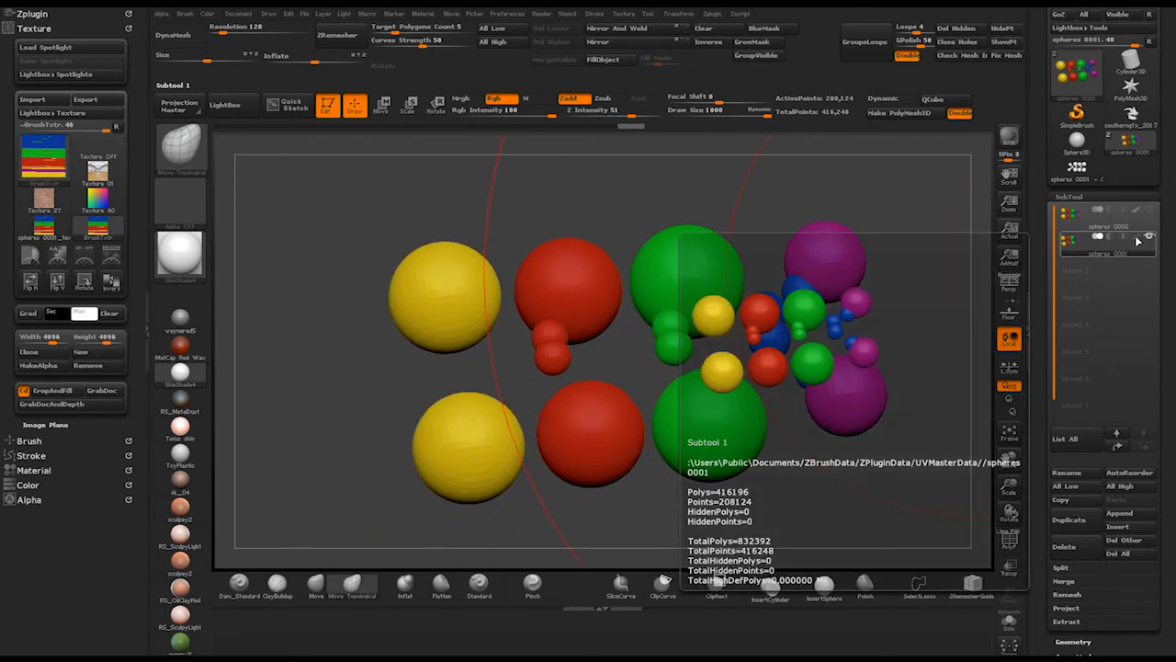
mouse_move(577, 334)
ctrl+right_down()
mouse_move(553, 314)
mouse_move(606, 300)
ctrl+right_up()
mouse_move(894, 337)
shift+mouse_down()
mouse_move(872, 318)
mouse_move(900, 349)
mouse_move(891, 336)
shift+mouse_up()
key(shift+f)
key(shift+f)
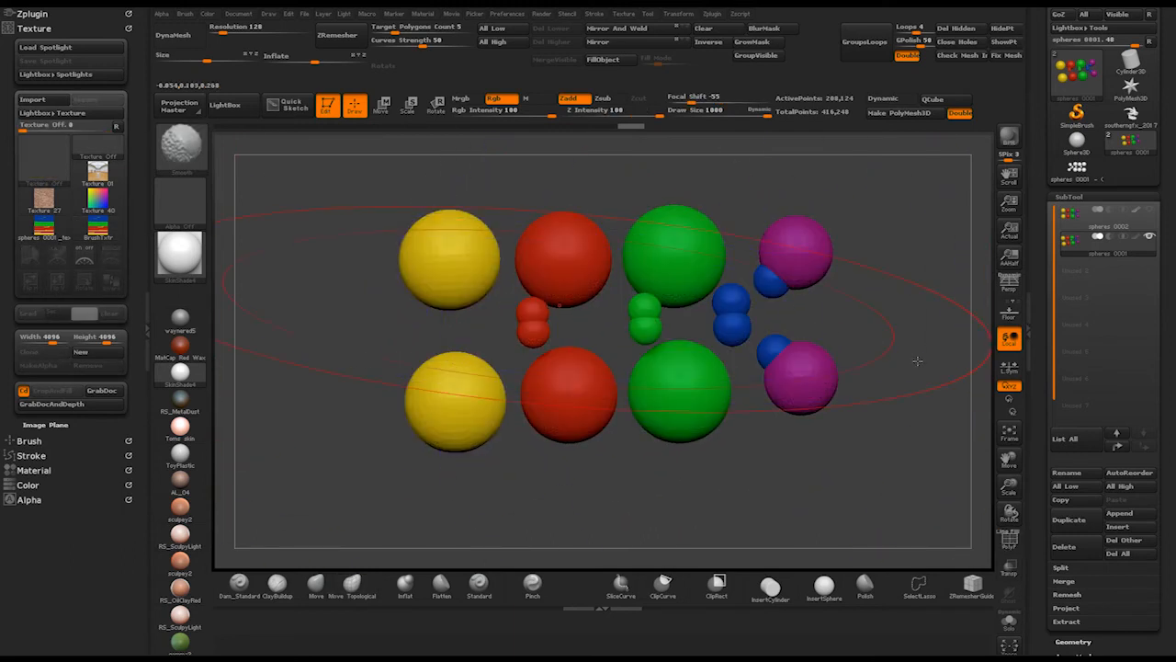
Step: Morph the textured spheres 0001 into its flat UV layout and turn the islands to face the view
scroll(1044, 418, down, 5)
scroll(1044, 419, down, 3)
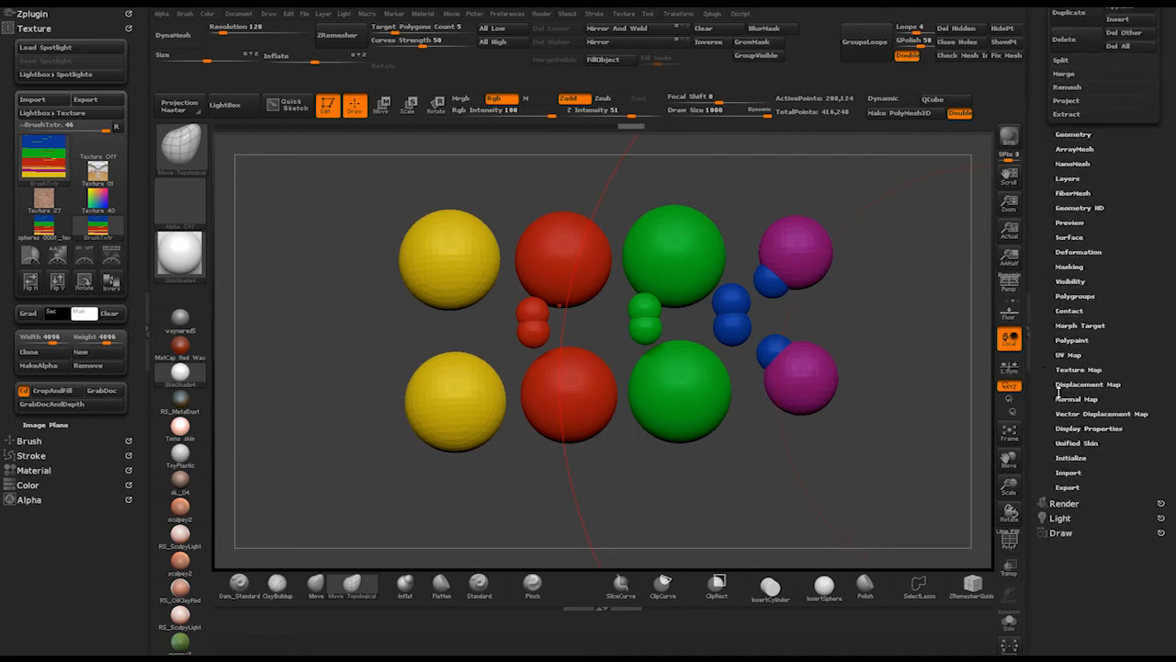
click(1065, 355)
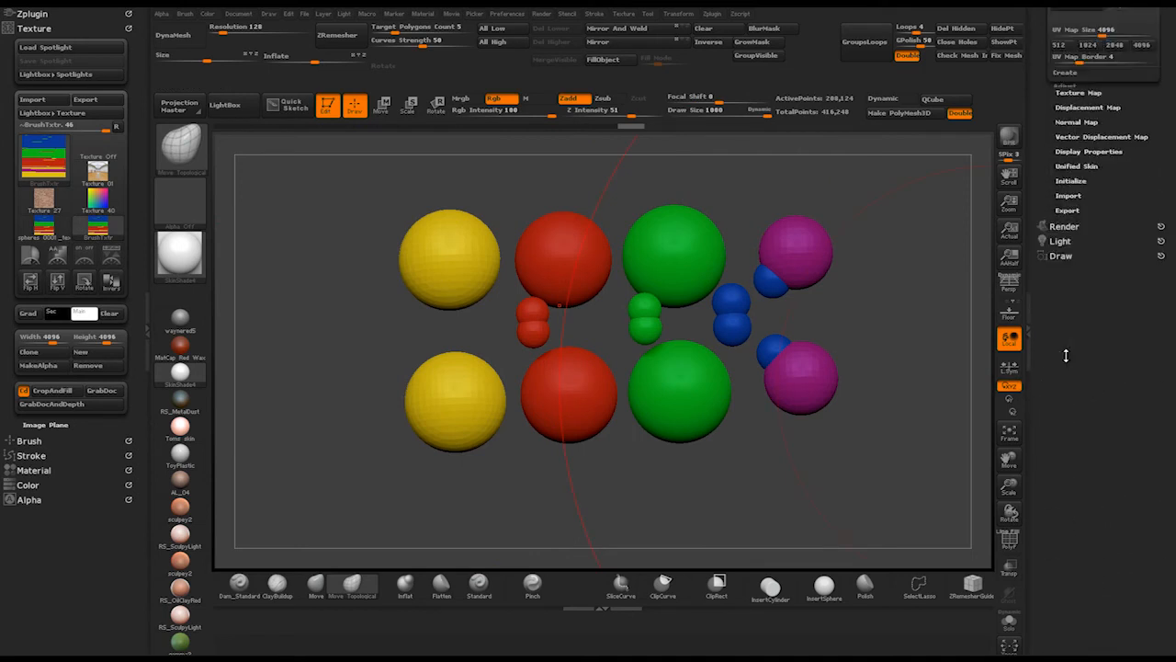
click(1118, 271)
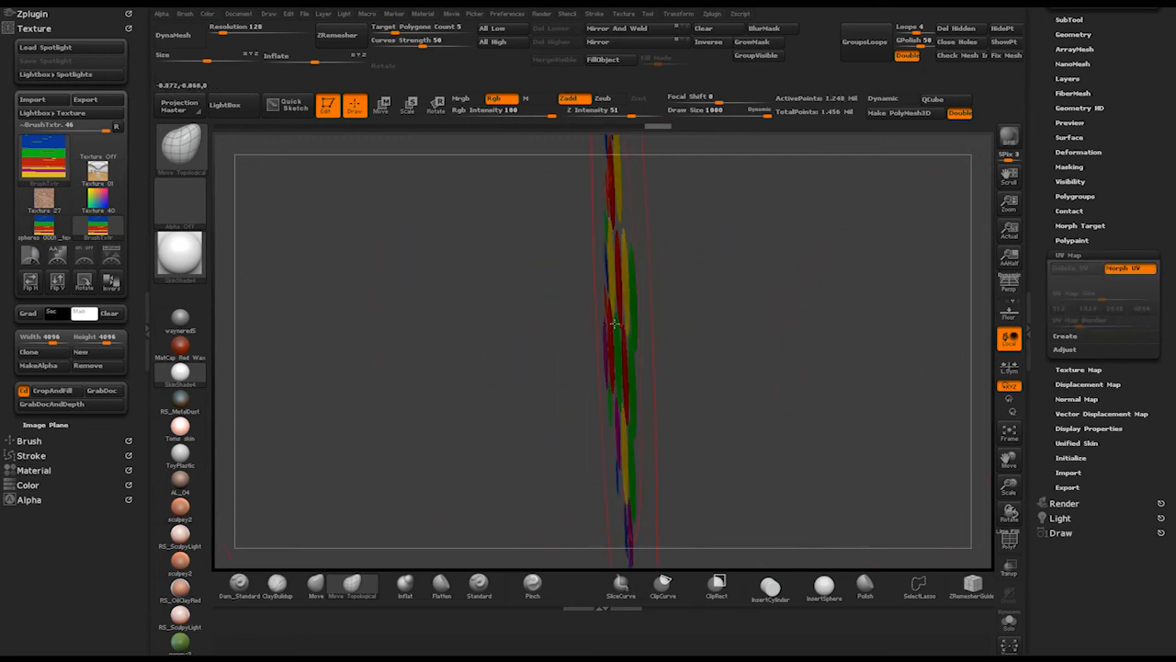
mouse_move(522, 303)
mouse_down()
mouse_move(415, 297)
mouse_move(402, 331)
mouse_move(421, 288)
mouse_move(346, 355)
mouse_move(441, 336)
mouse_up()
mouse_move(441, 336)
ctrl+right_down()
mouse_move(574, 322)
mouse_move(578, 310)
ctrl+right_up()
mouse_move(470, 268)
mouse_down()
mouse_move(402, 265)
mouse_move(467, 262)
mouse_move(454, 313)
mouse_up()
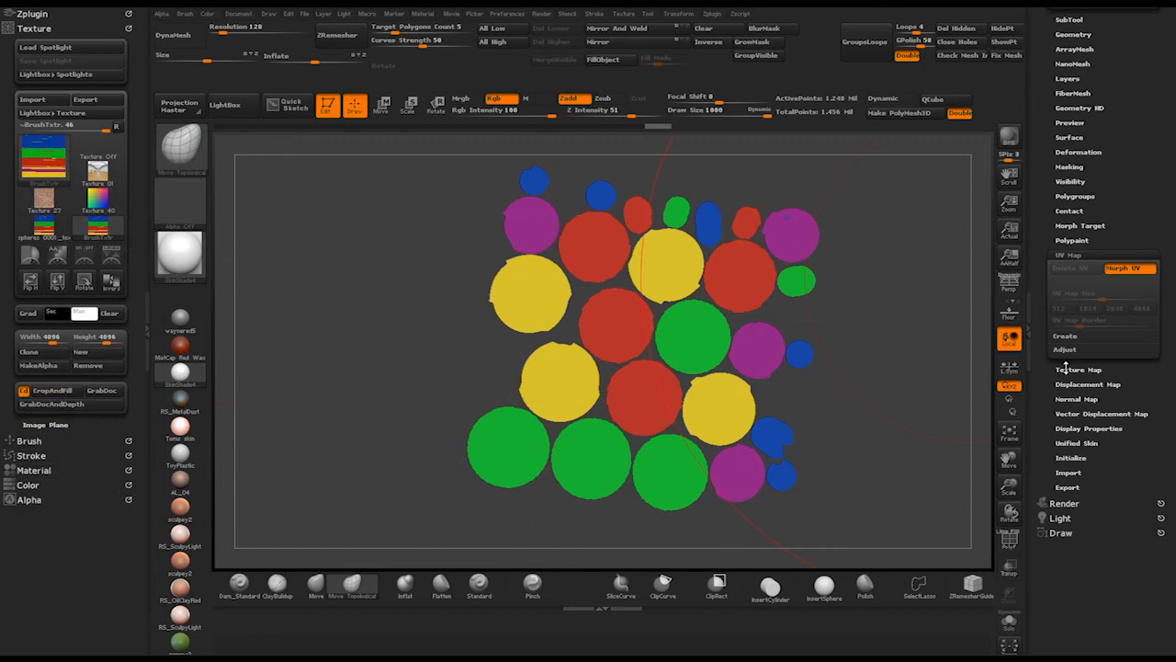
Step: Clone the spheres 0001 texture map into the Texture palette and flip the copy vertically
click(1066, 368)
mouse_move(1083, 307)
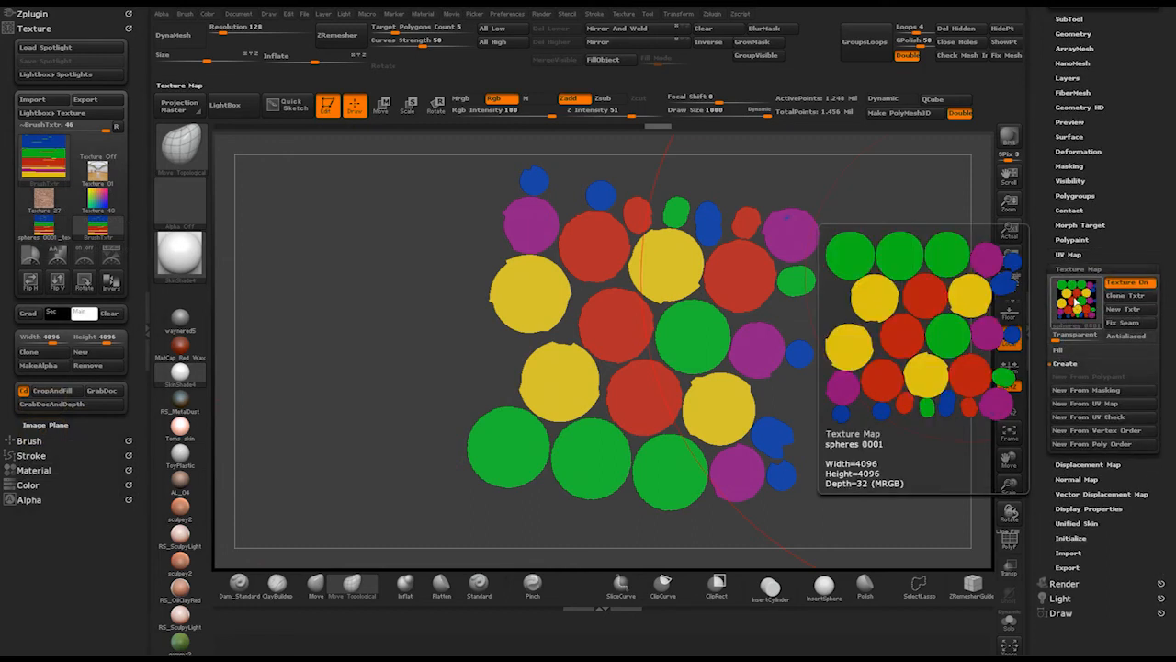
click(1115, 296)
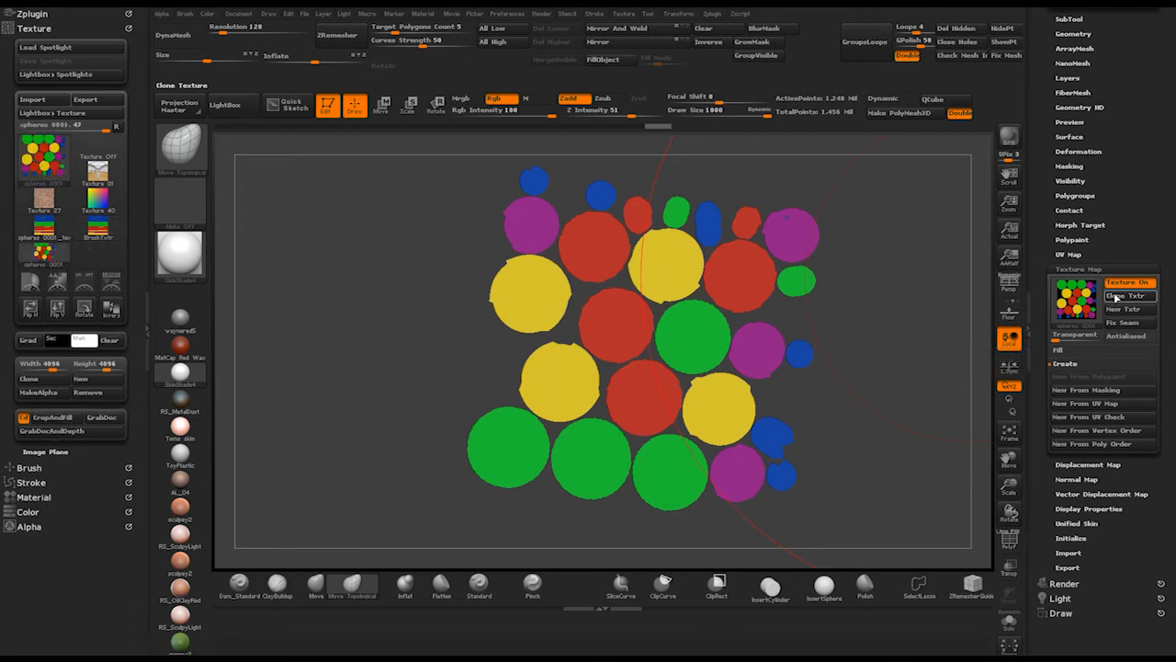
mouse_move(39, 161)
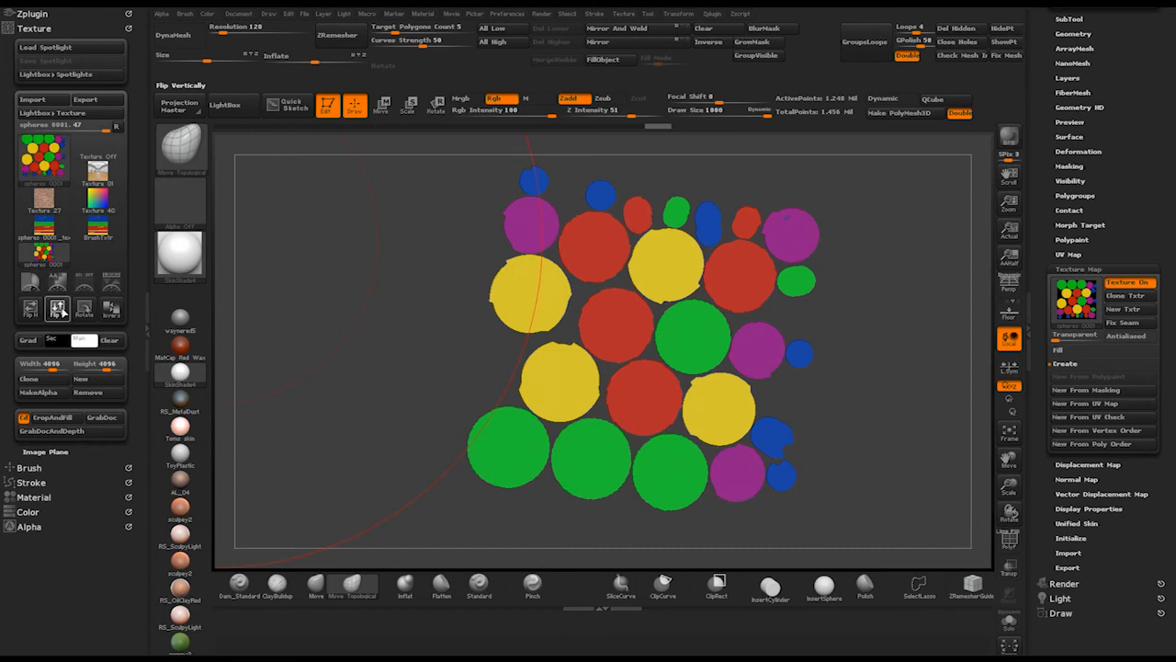
click(58, 310)
mouse_move(30, 164)
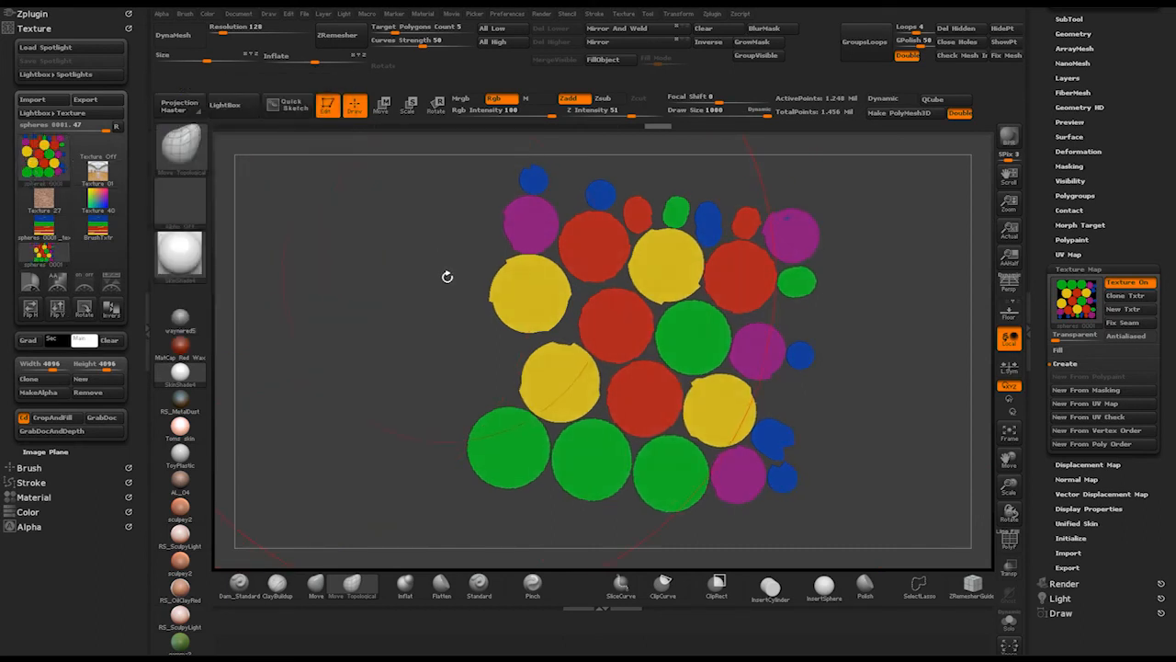
Step: Compare the flattened UV islands with the texture map off and on, and collapse the Texture Map settings
drag(441, 288, 443, 285)
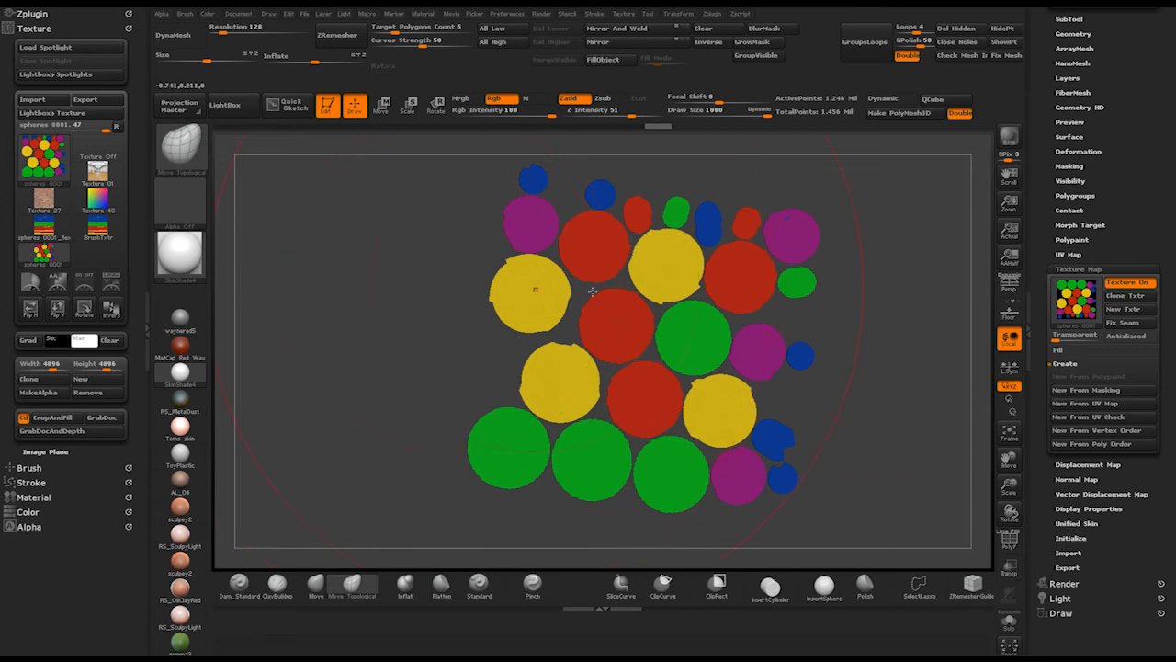
click(1123, 283)
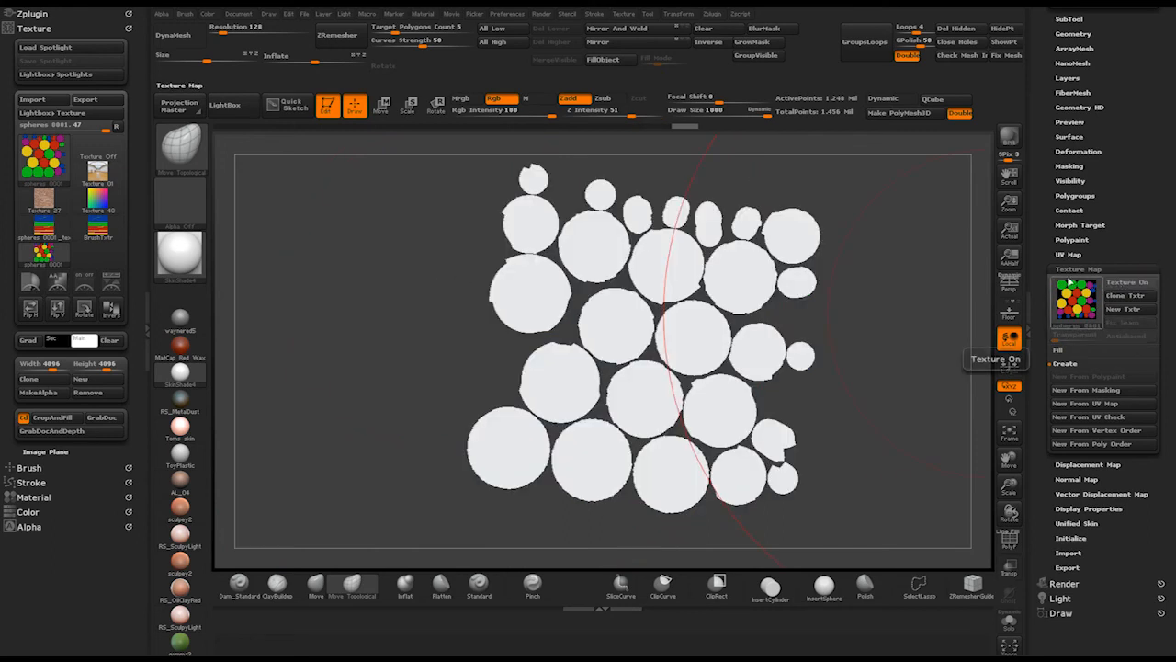
click(1122, 283)
click(1062, 269)
drag(1045, 274, 1047, 323)
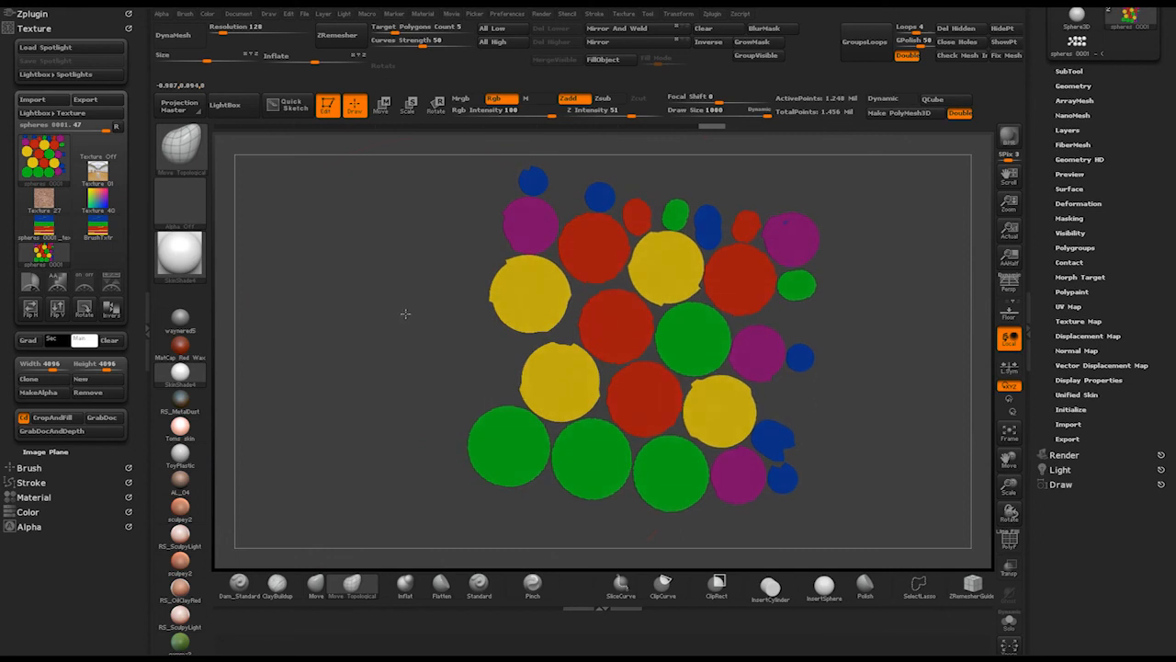
Step: Examine the textured UV islands and show the PolyFrame over them
mouse_move(410, 301)
mouse_down()
mouse_move(323, 299)
mouse_move(440, 298)
mouse_up()
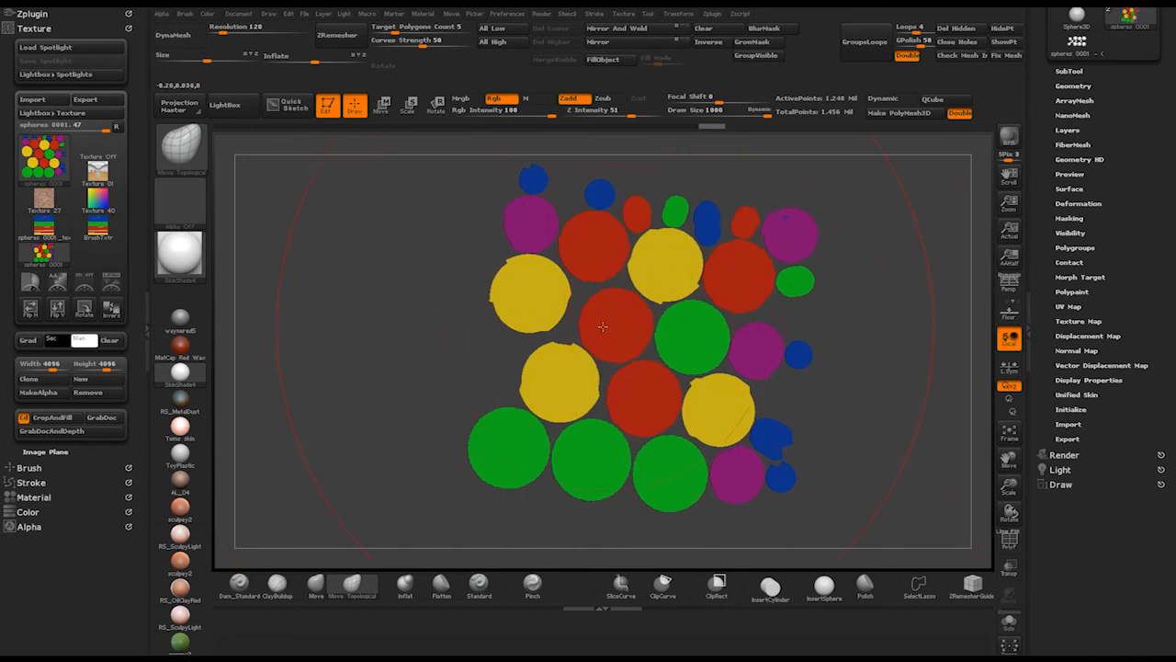
drag(411, 301, 423, 298)
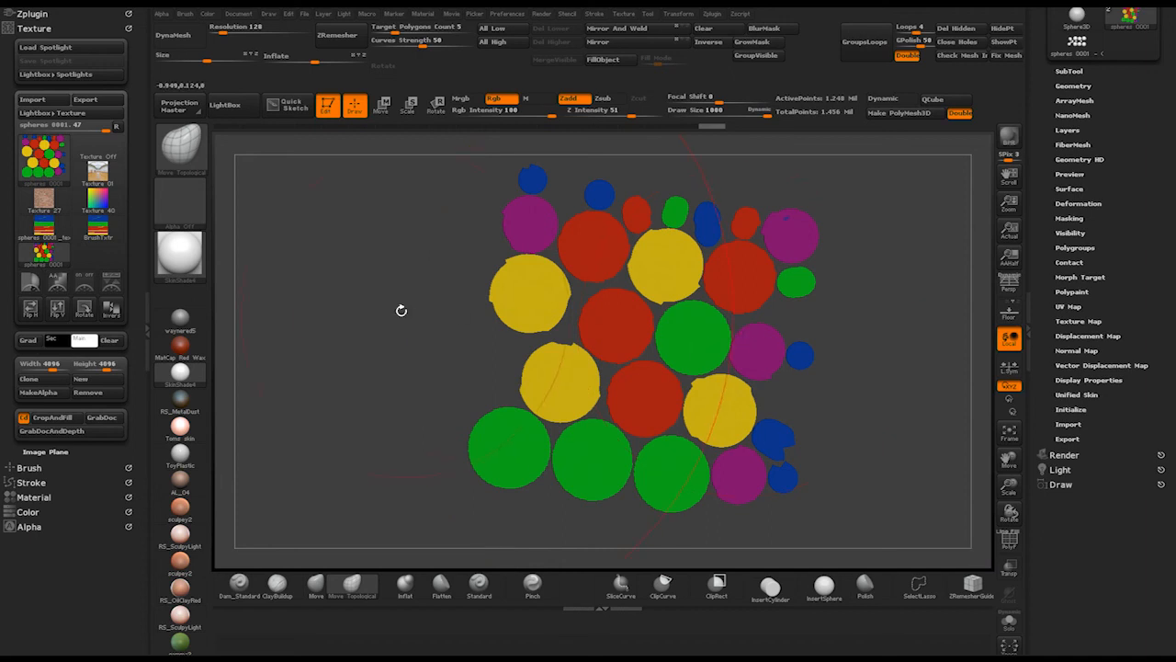
key(shift)
key(shift+f)
ctrl+right_drag(550, 323, 496, 319)
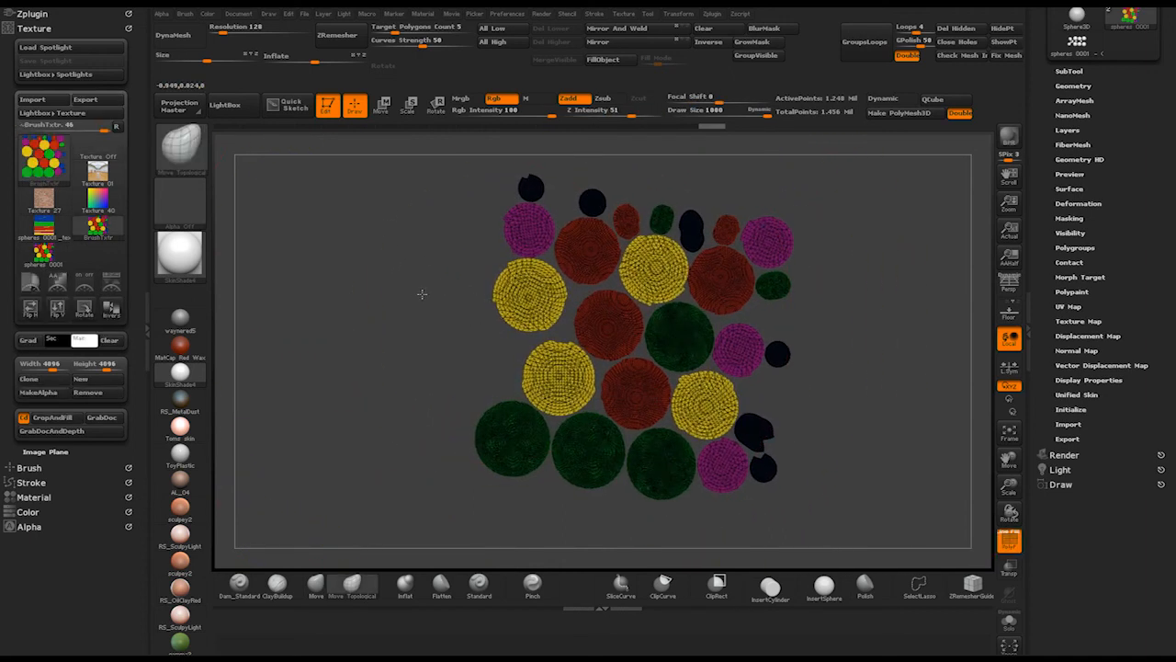